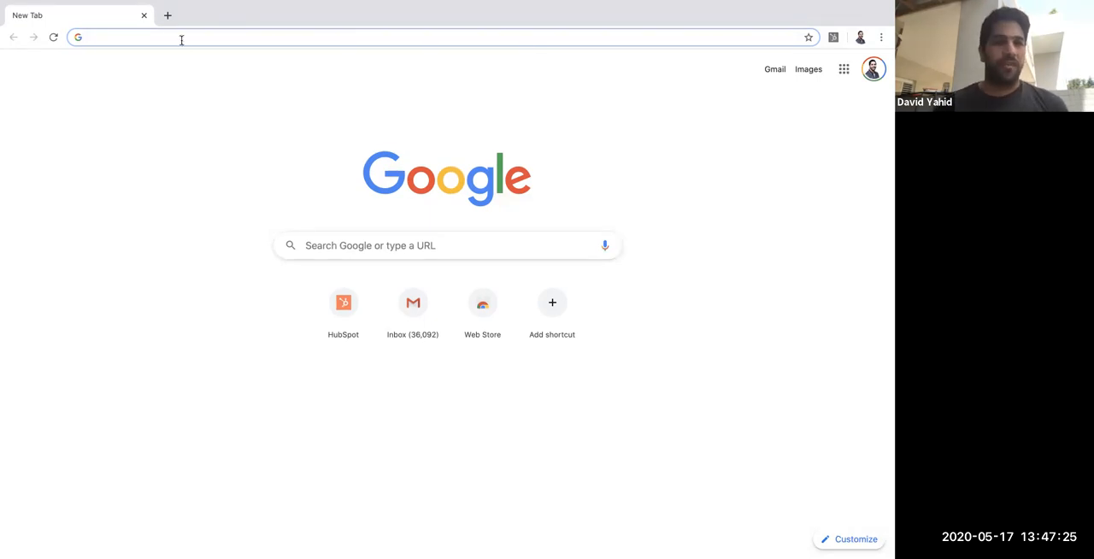
text(hubscpot)
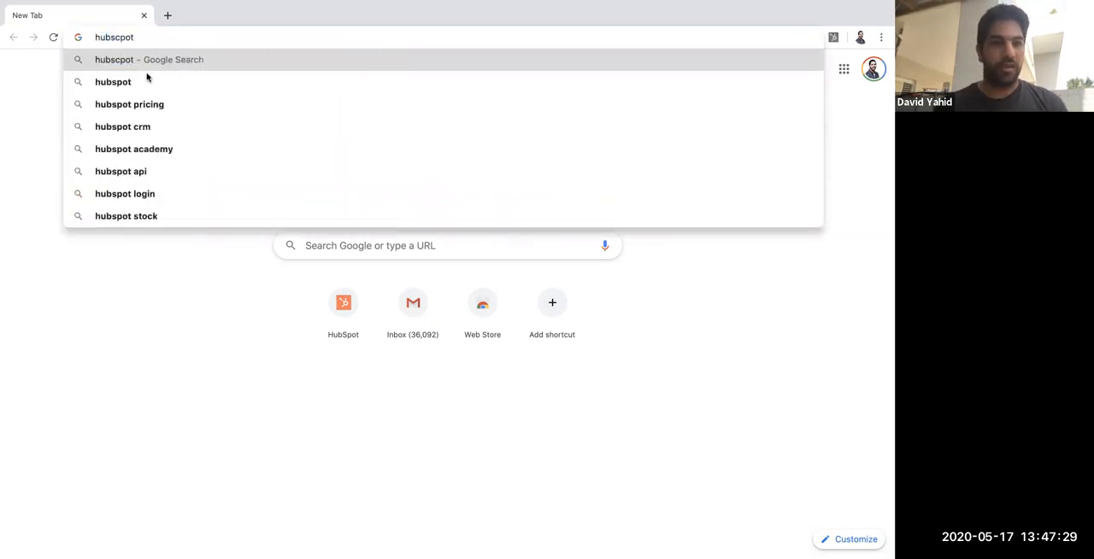
text(.com)
key(Return)
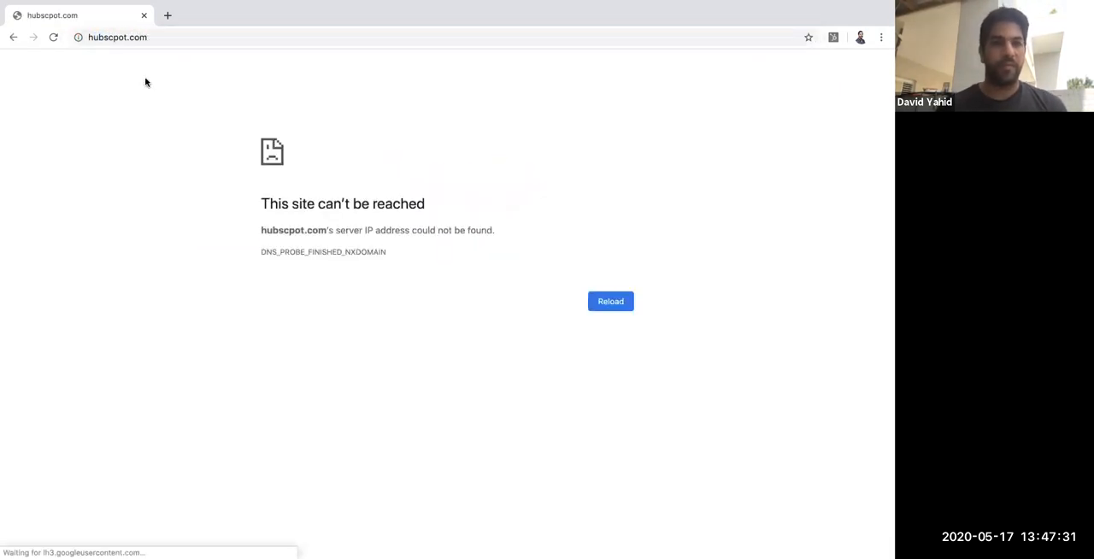
Step: Go to hubspot.com and start the free HubSpot CRM sign-up
click(148, 36)
text(hubspot.com)
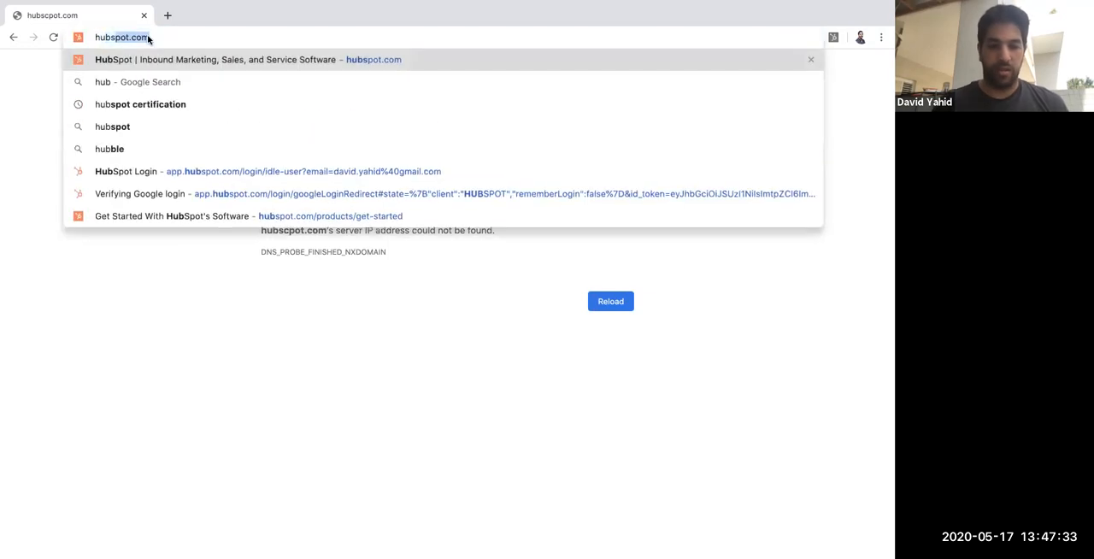
key(Return)
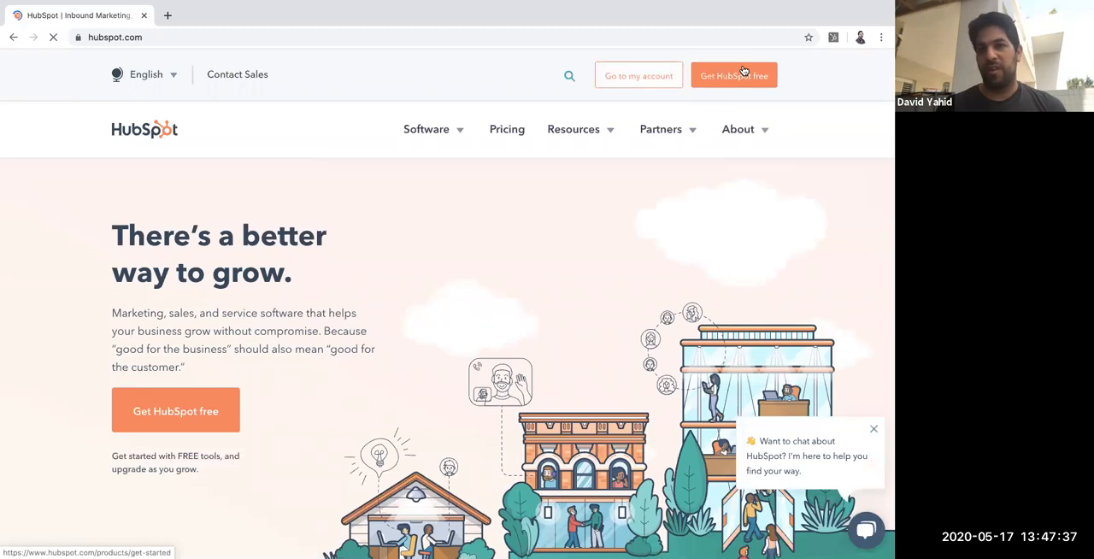
click(742, 79)
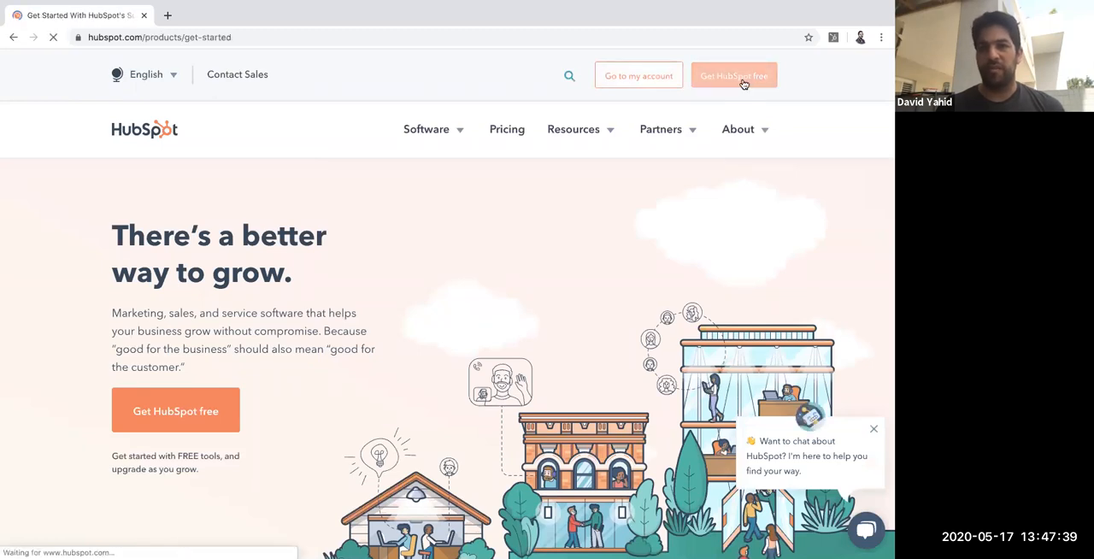
click(432, 404)
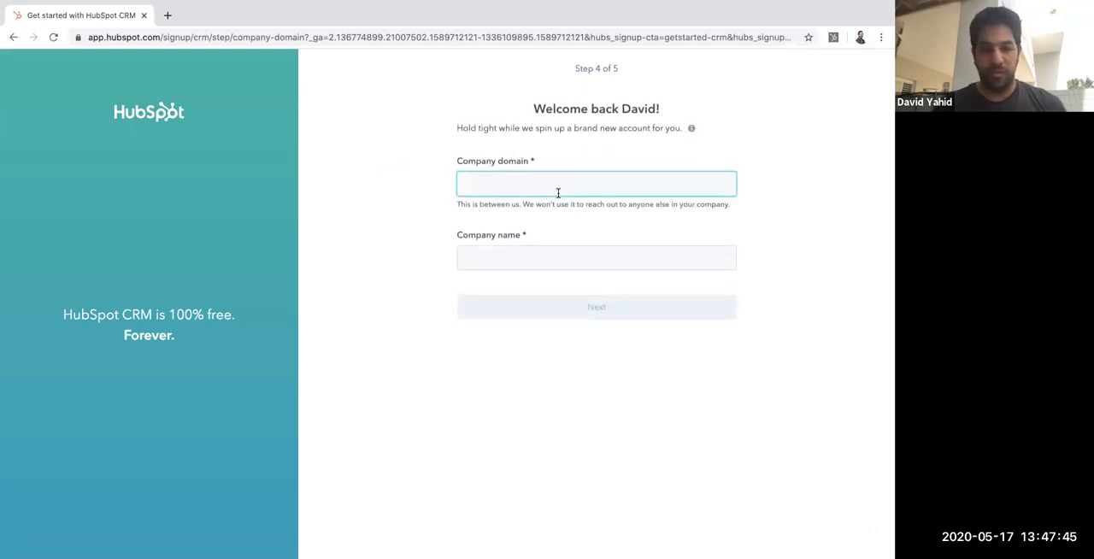
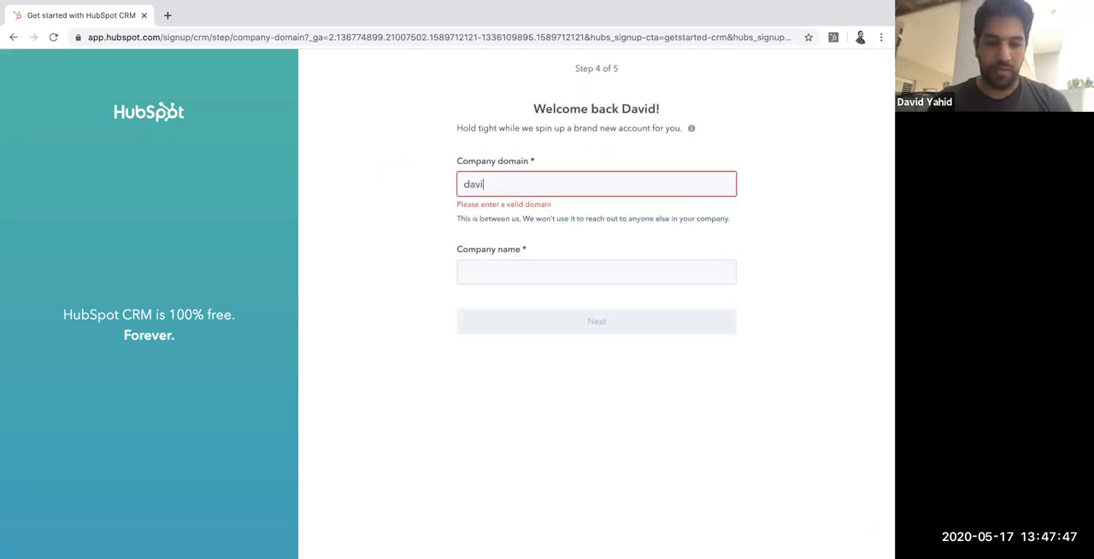
Step: Enter the company domain and company name in the sign-up form and continue
click(564, 255)
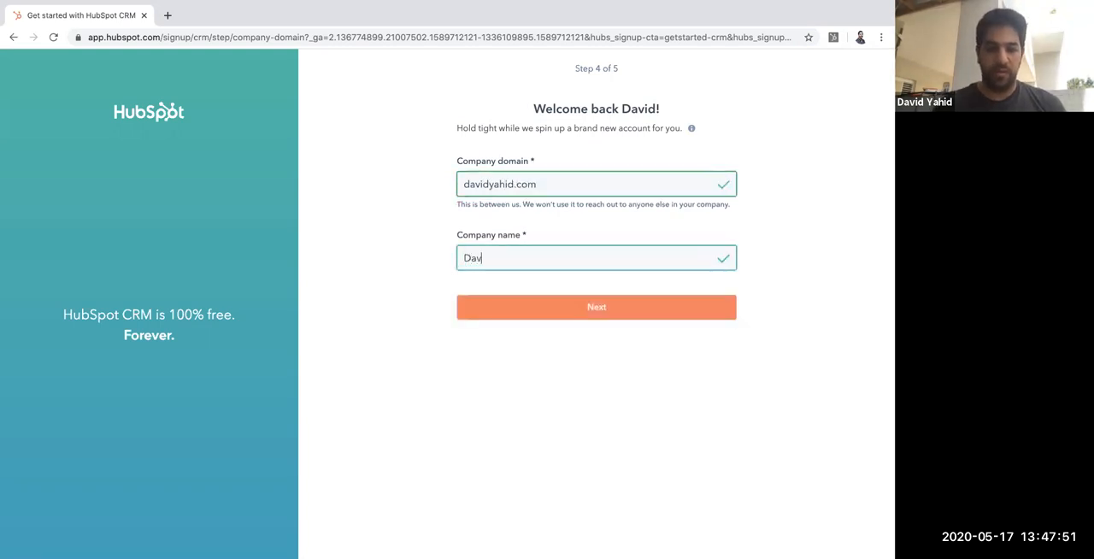
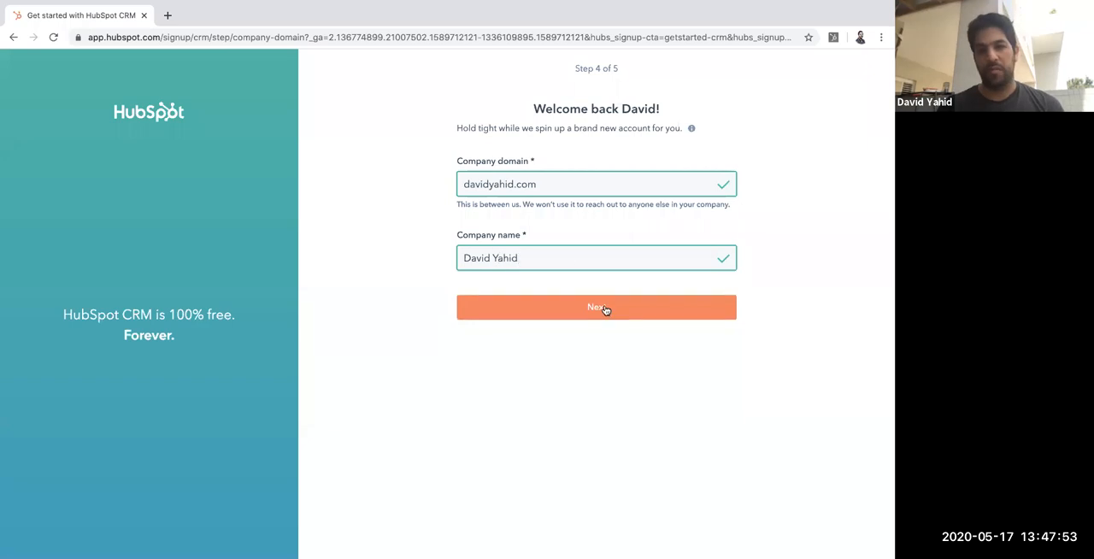
click(606, 306)
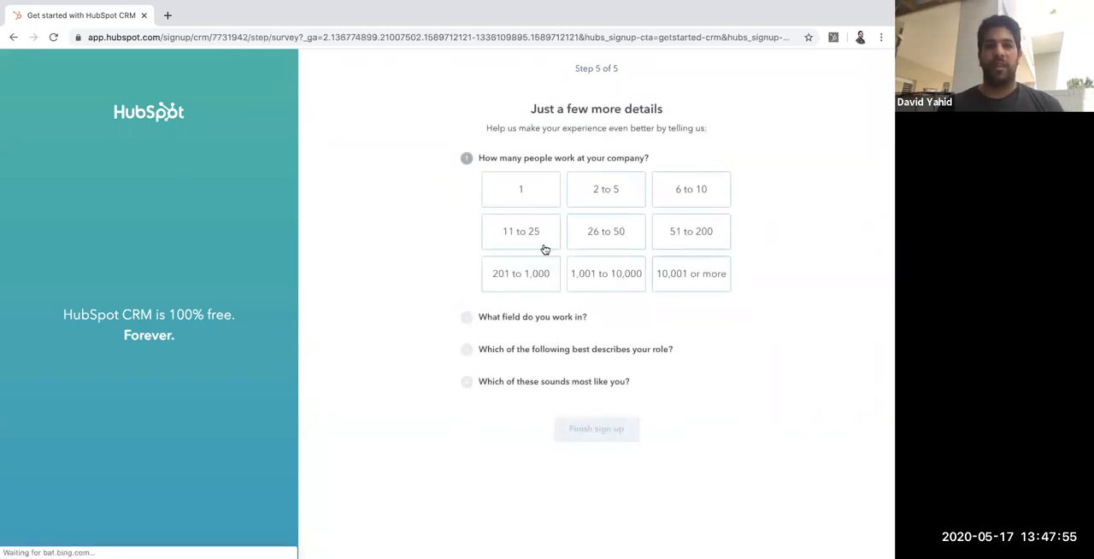
Step: Answer the survey with 1 person, field Other, role Other and "I know my way around HubSpot pretty well", and finish signing up
click(516, 189)
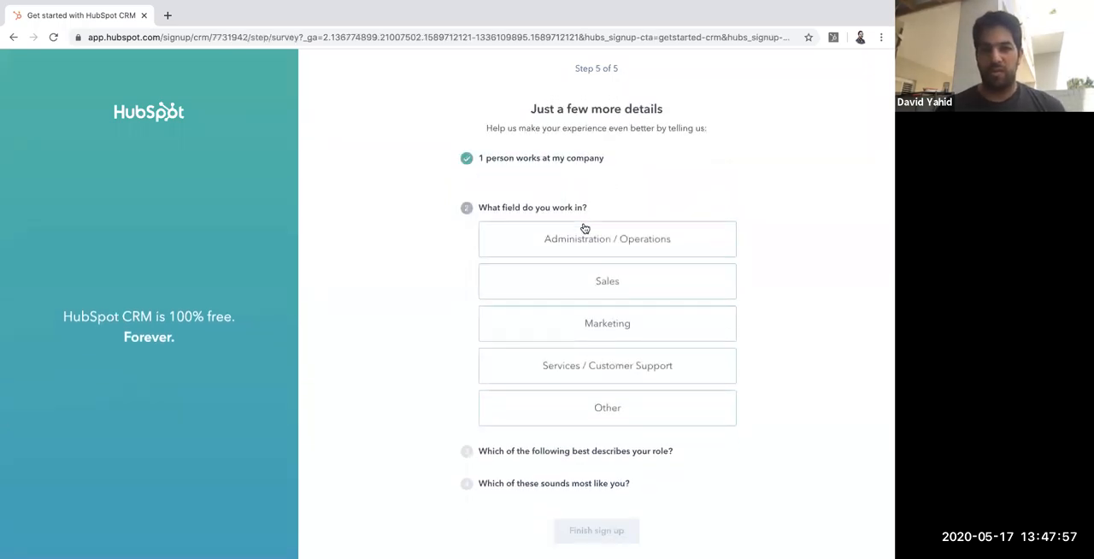
click(591, 396)
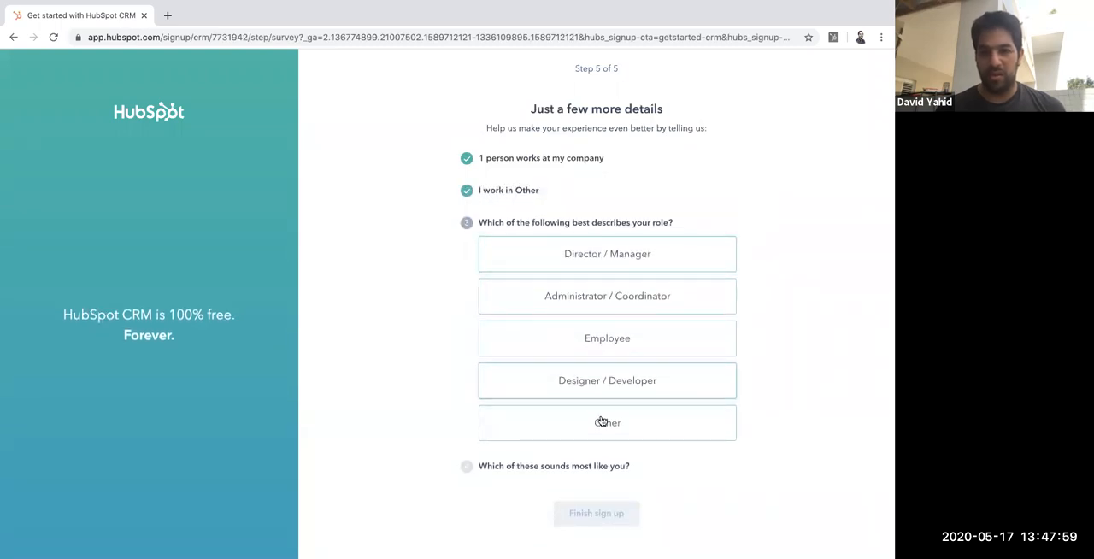
click(603, 422)
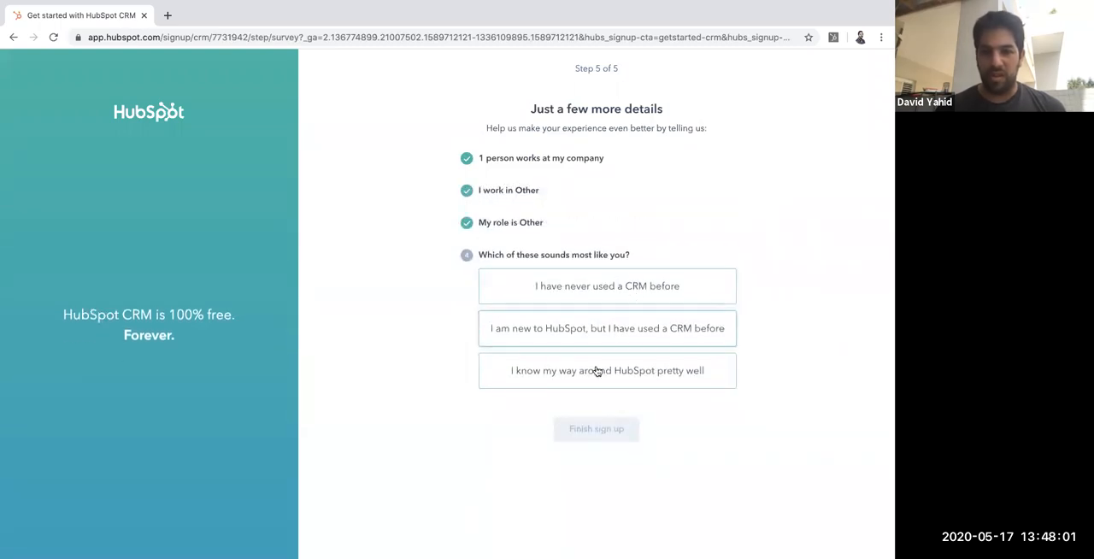
click(598, 371)
click(593, 308)
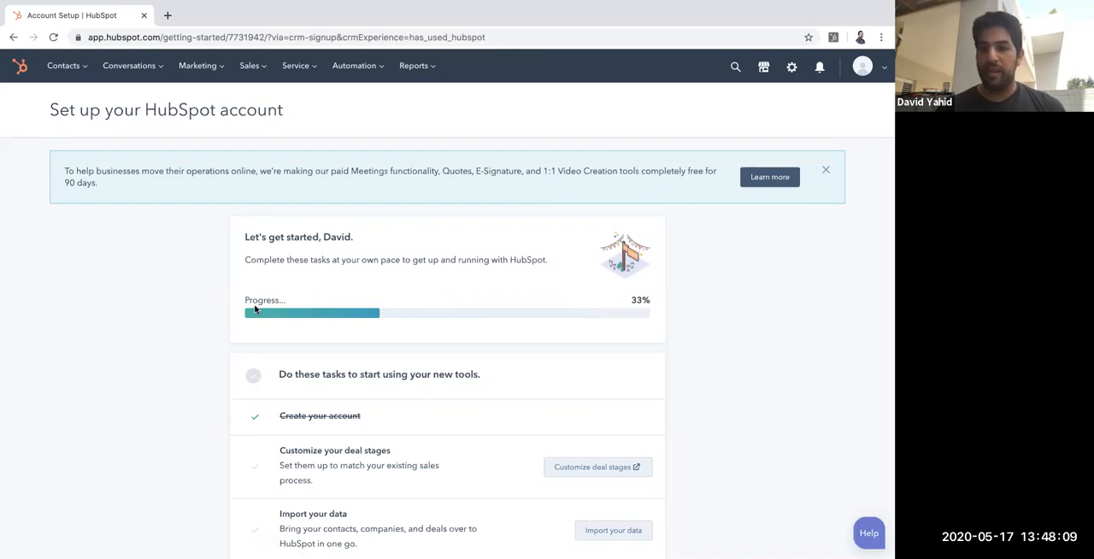
Step: Open the Email integrations page in the HubSpot account settings
click(791, 74)
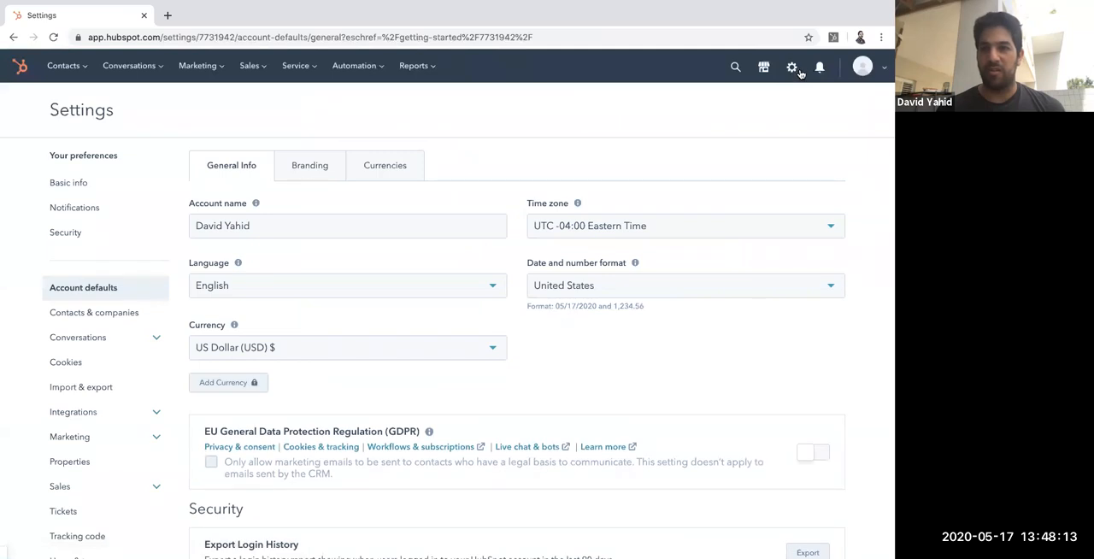
click(156, 411)
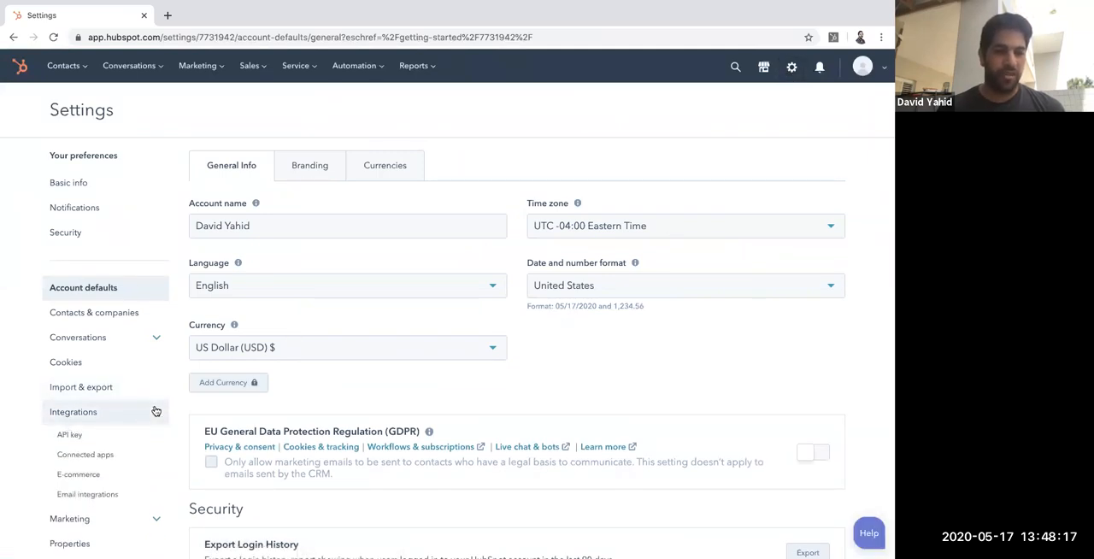
scroll(128, 444, down, 1)
click(106, 486)
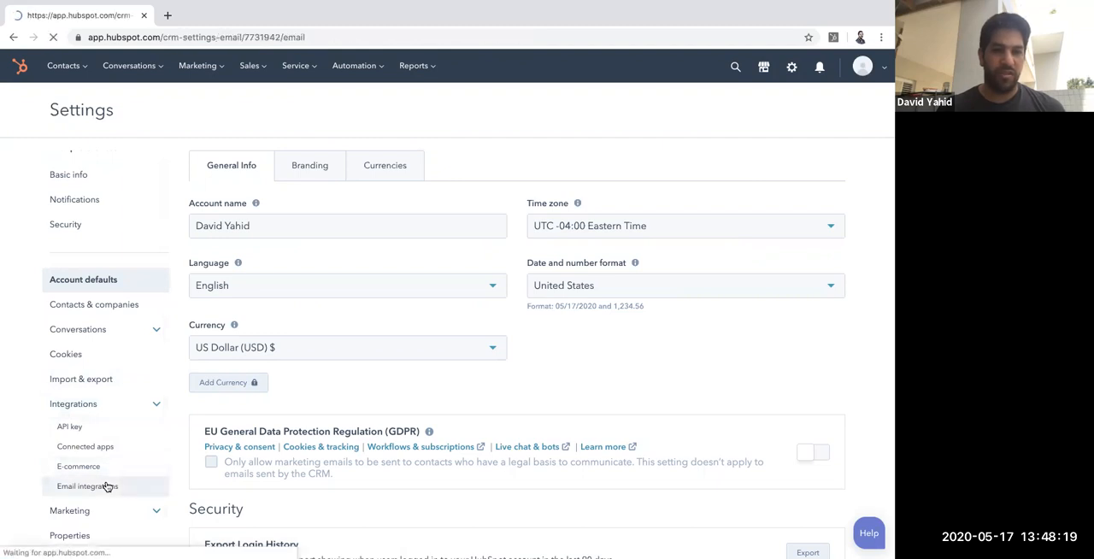
Step: Connect a Google / Gmail inbox, granting HubSpot access to the Google account, and close the completed connection page
scroll(342, 399, down, 1)
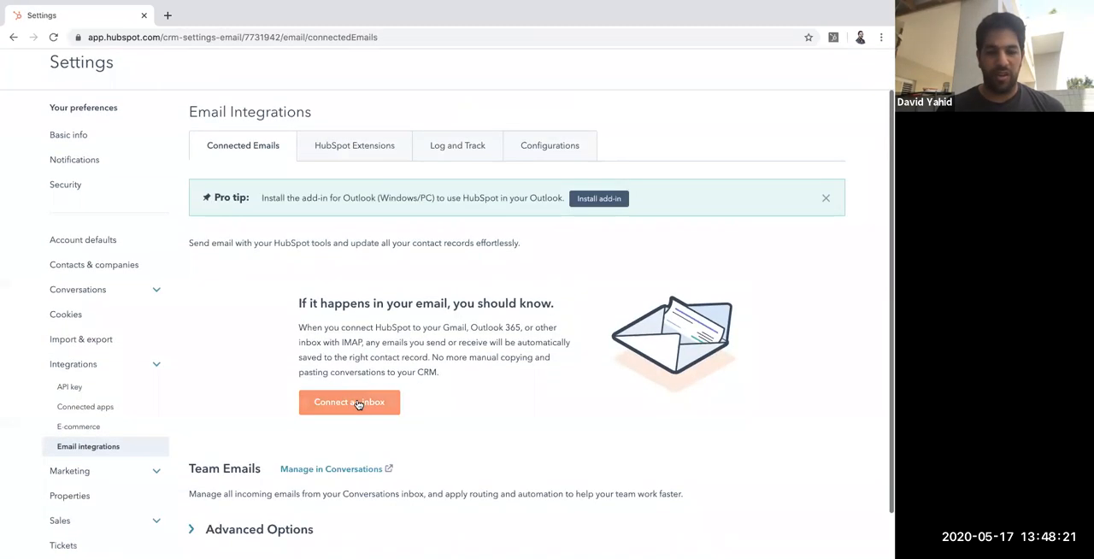
click(358, 403)
click(293, 229)
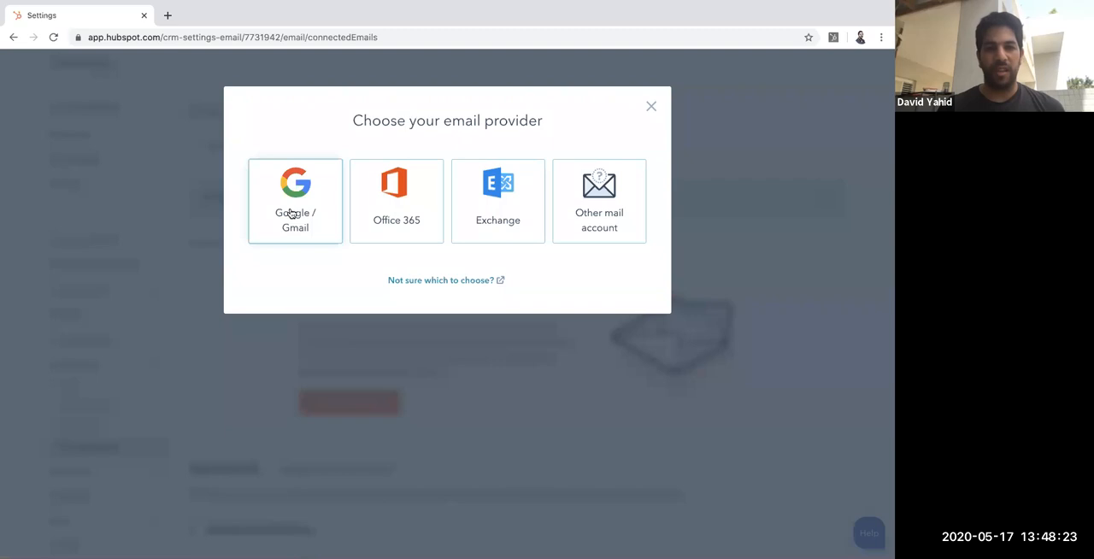
click(448, 420)
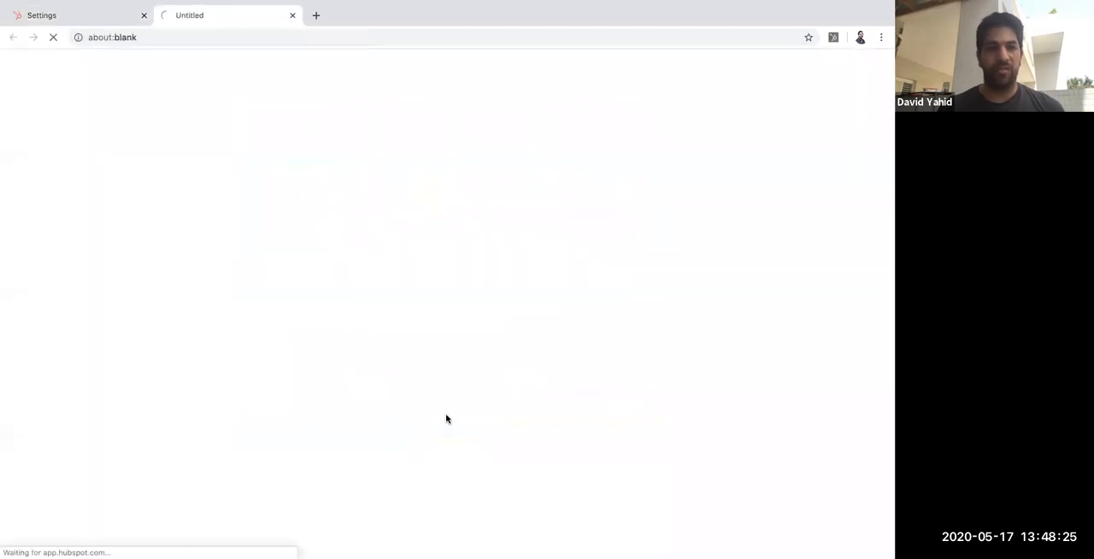
click(502, 278)
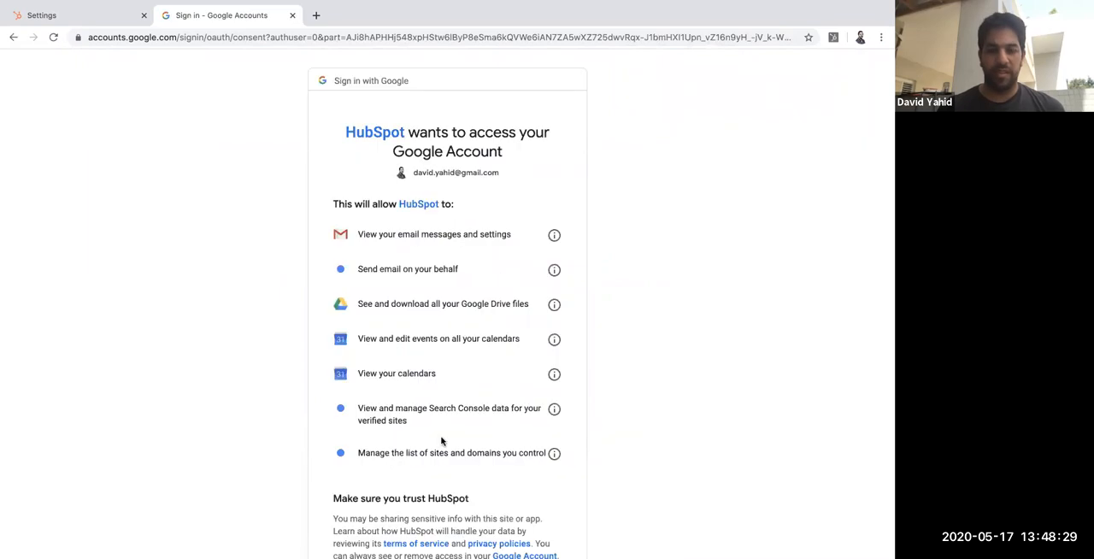
scroll(441, 439, down, 3)
click(521, 480)
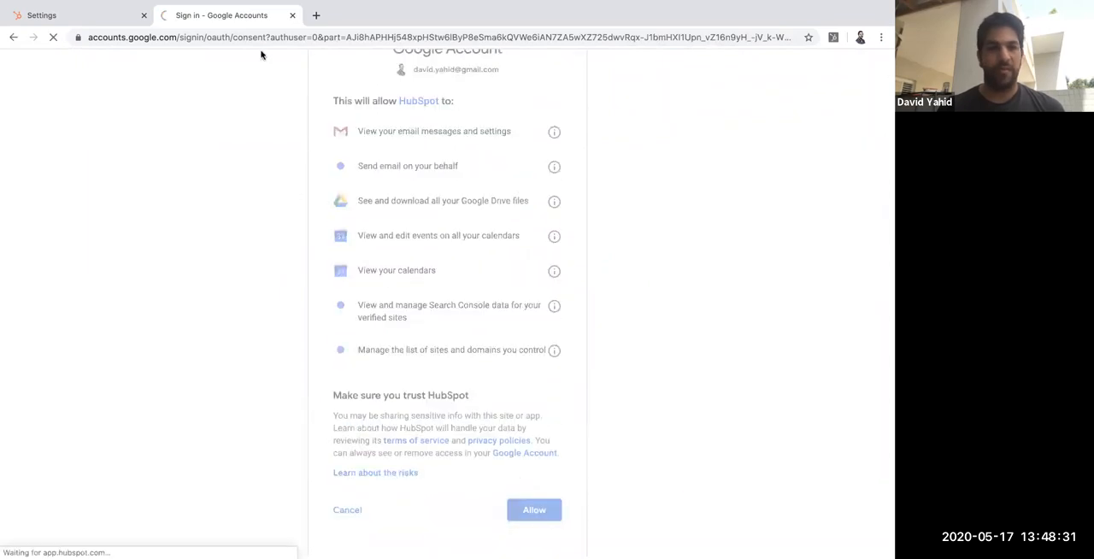
click(293, 15)
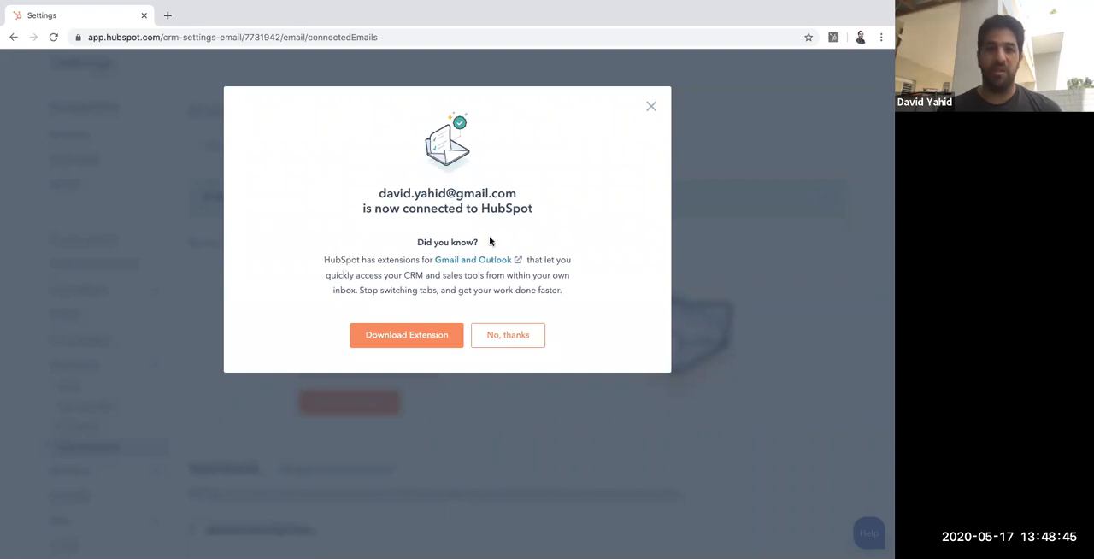
Step: Choose to download the HubSpot extension for Gmail and view its Chrome Web Store page
click(432, 342)
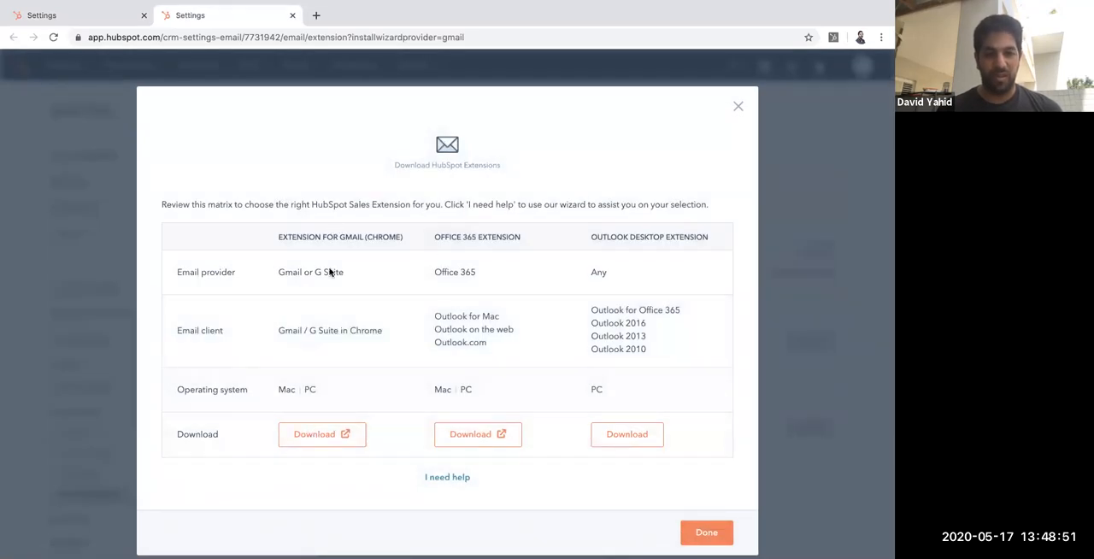
click(317, 431)
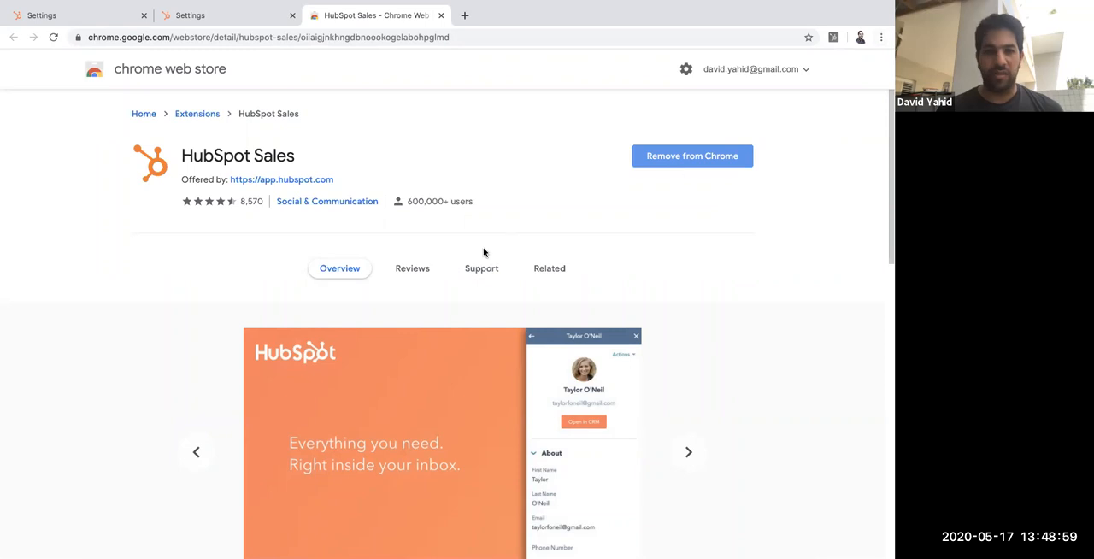
scroll(718, 157, down, 5)
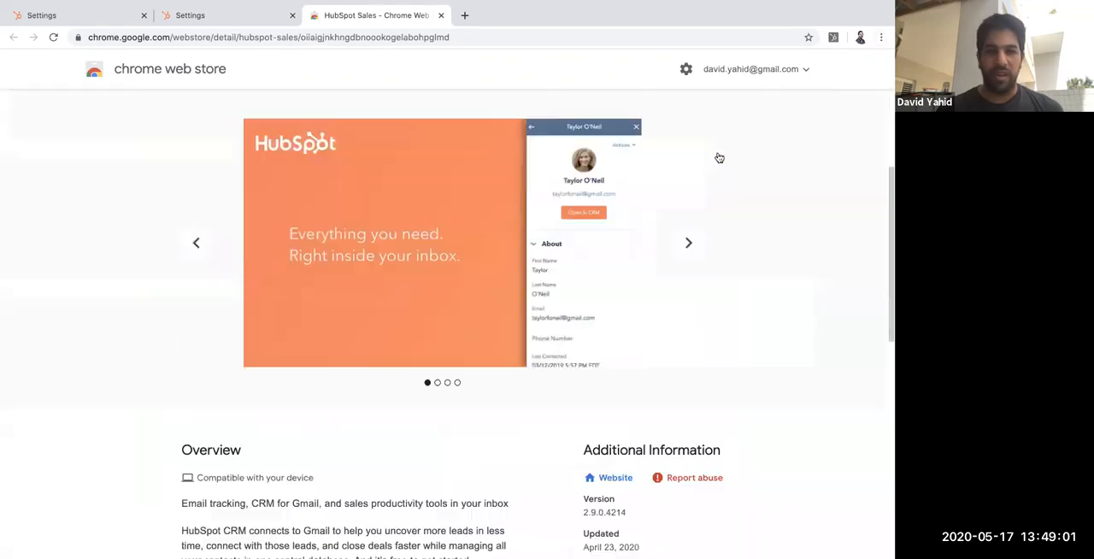
scroll(725, 146, up, 5)
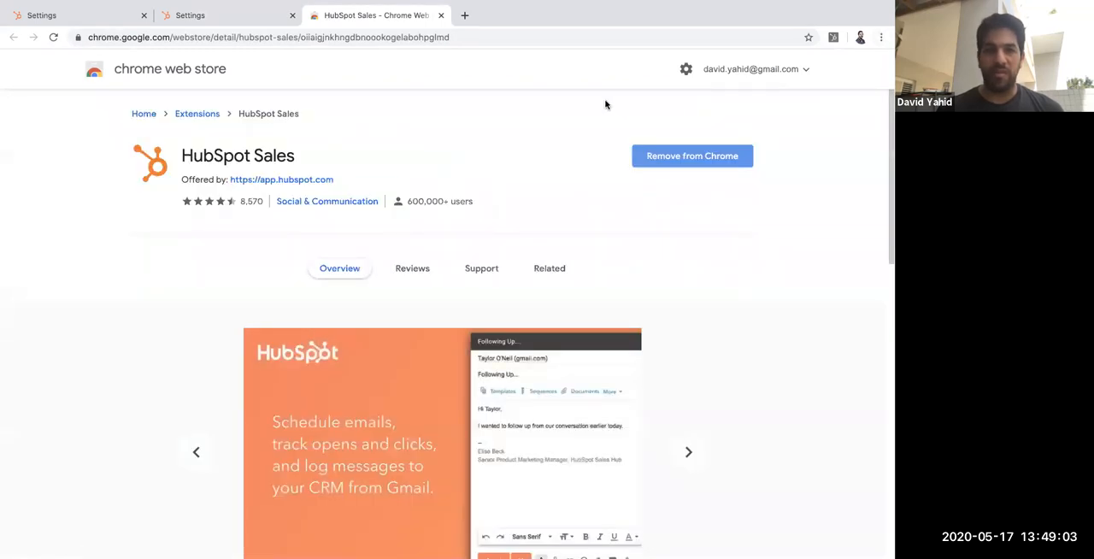
click(881, 36)
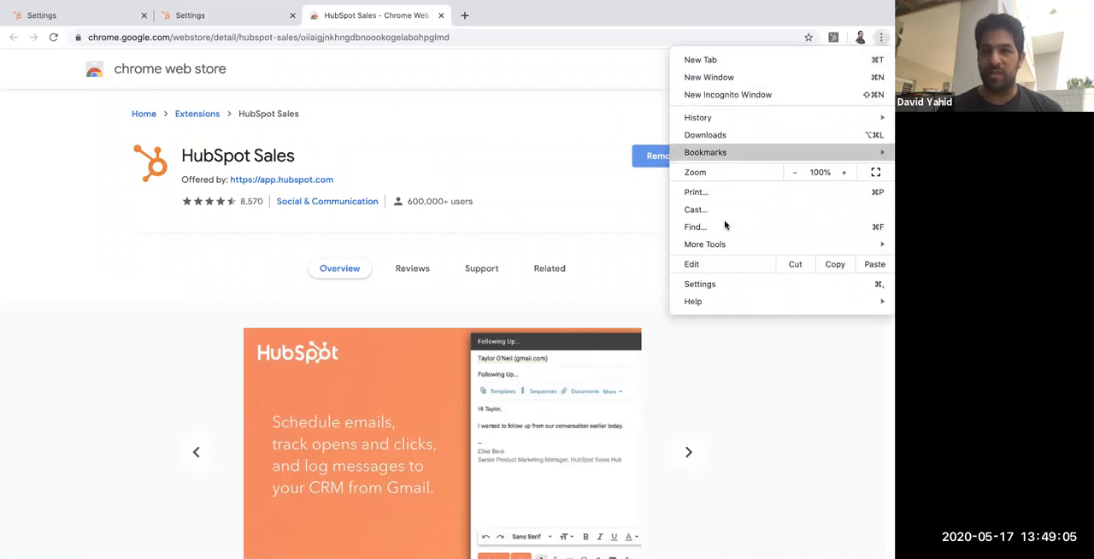
mouse_move(723, 245)
click(881, 35)
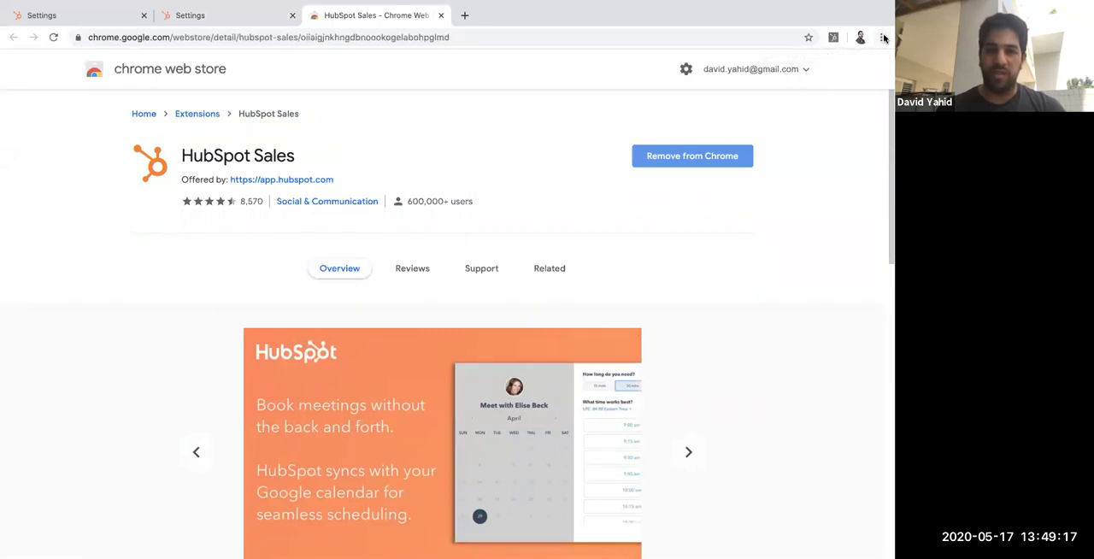
Step: Remove and re-add the HubSpot Sales extension in Chrome, and return to the connected emails settings by closing the extra pages
click(714, 156)
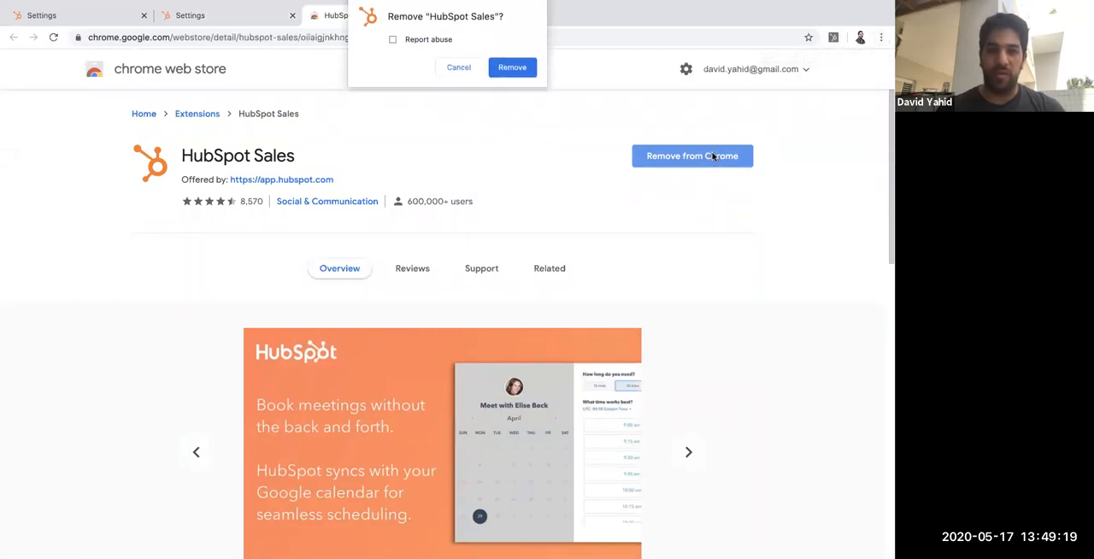
click(523, 75)
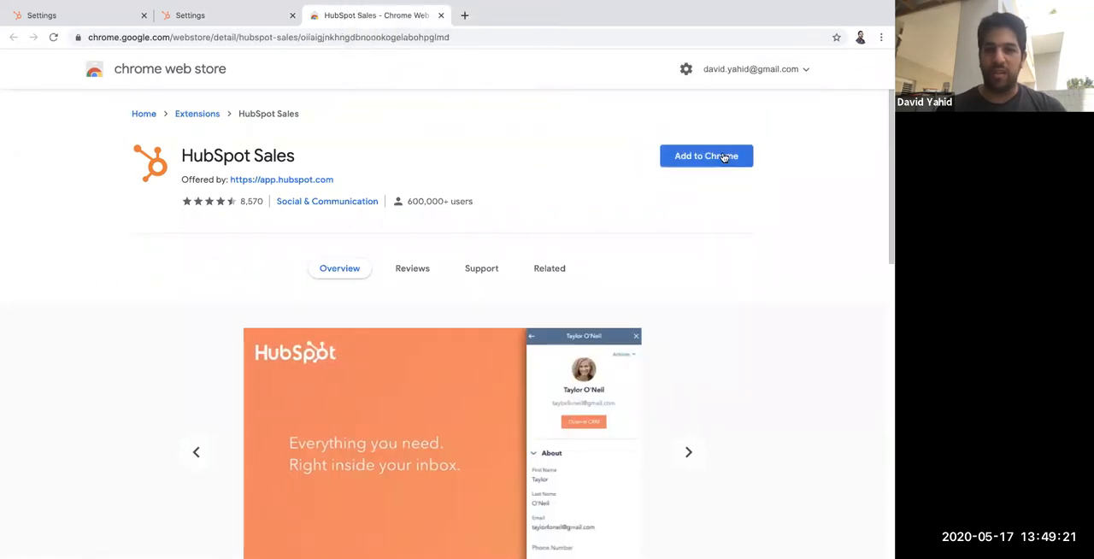
click(720, 159)
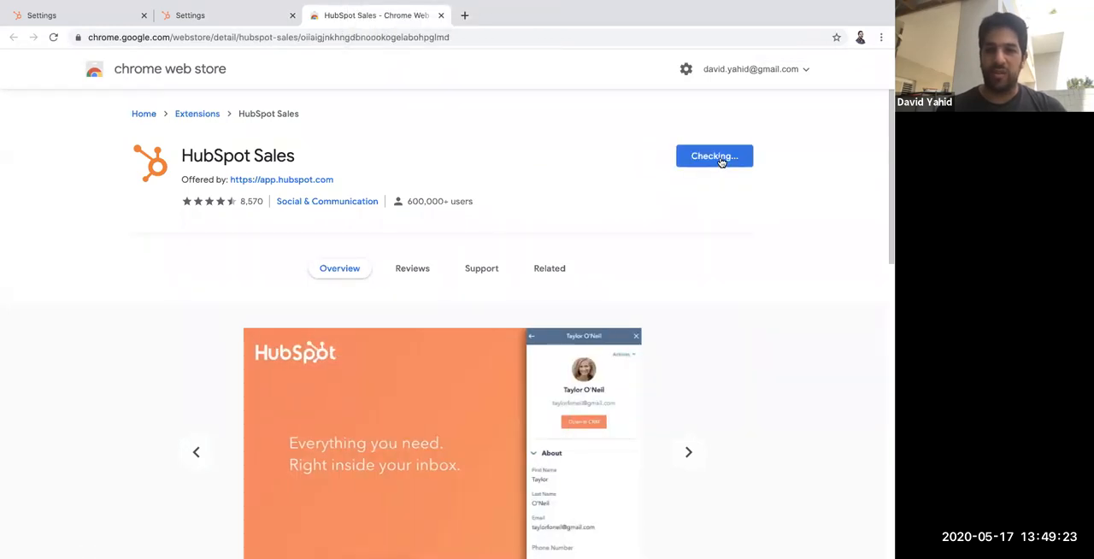
click(531, 148)
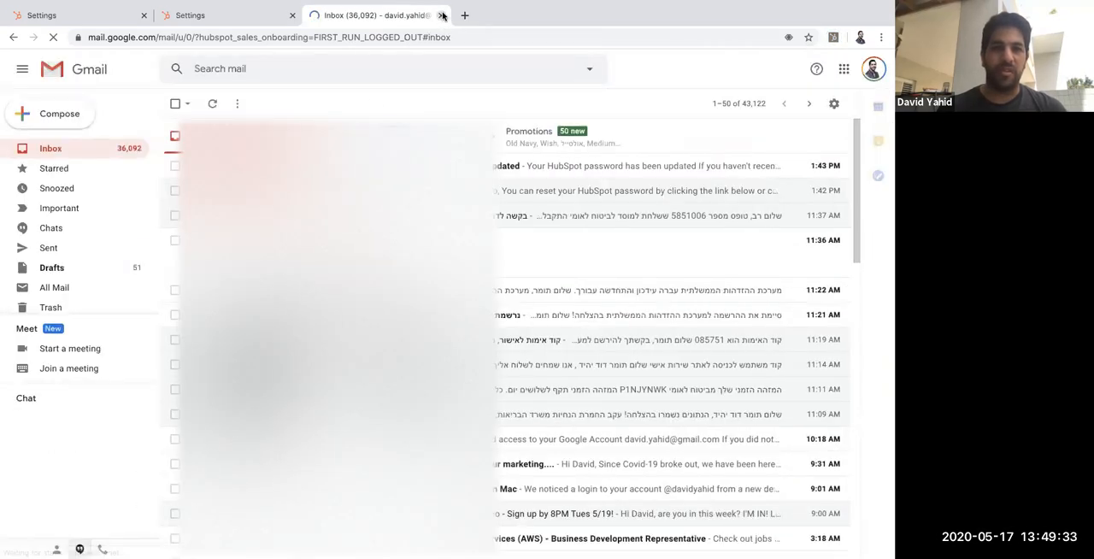
click(442, 15)
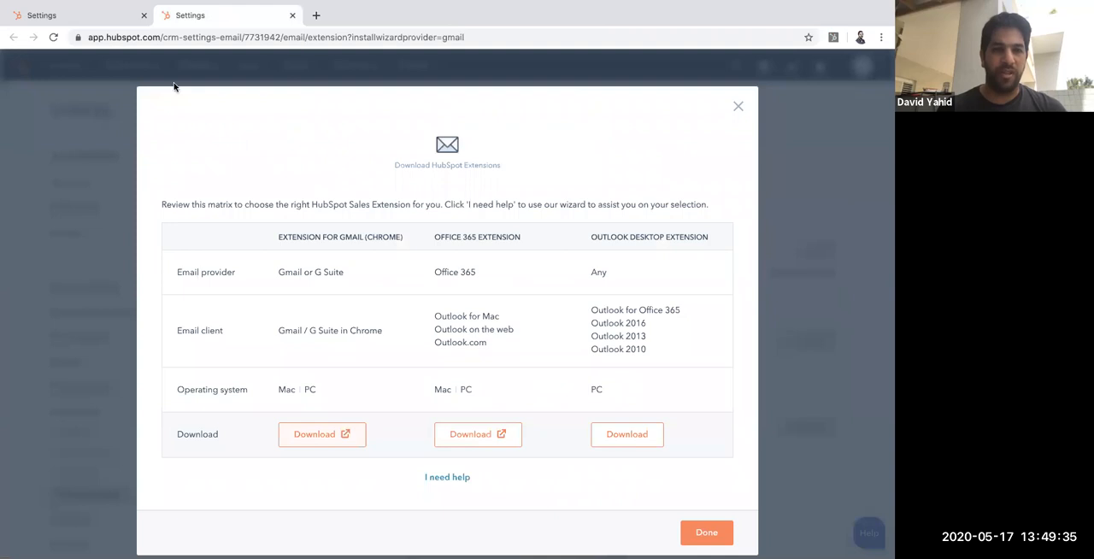
click(293, 15)
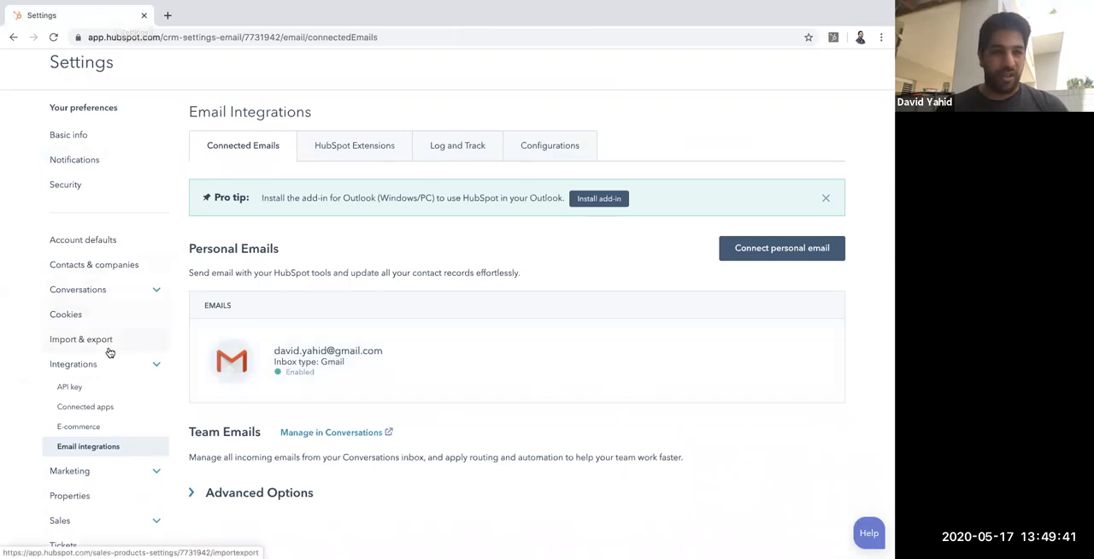
Step: Open the Meetings page among the Sales settings of the account
scroll(108, 356, down, 1)
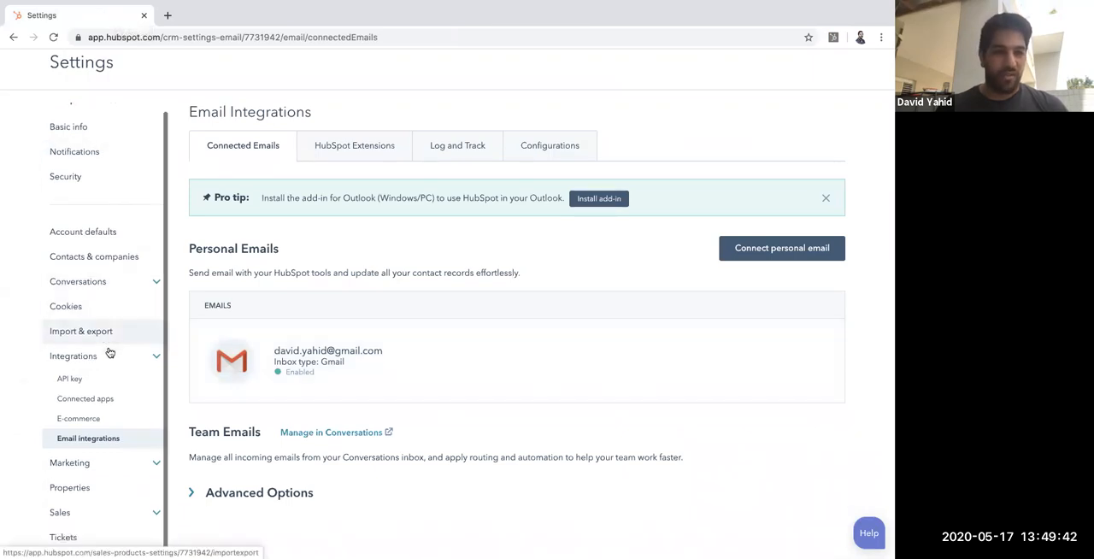
click(141, 514)
scroll(103, 504, down, 3)
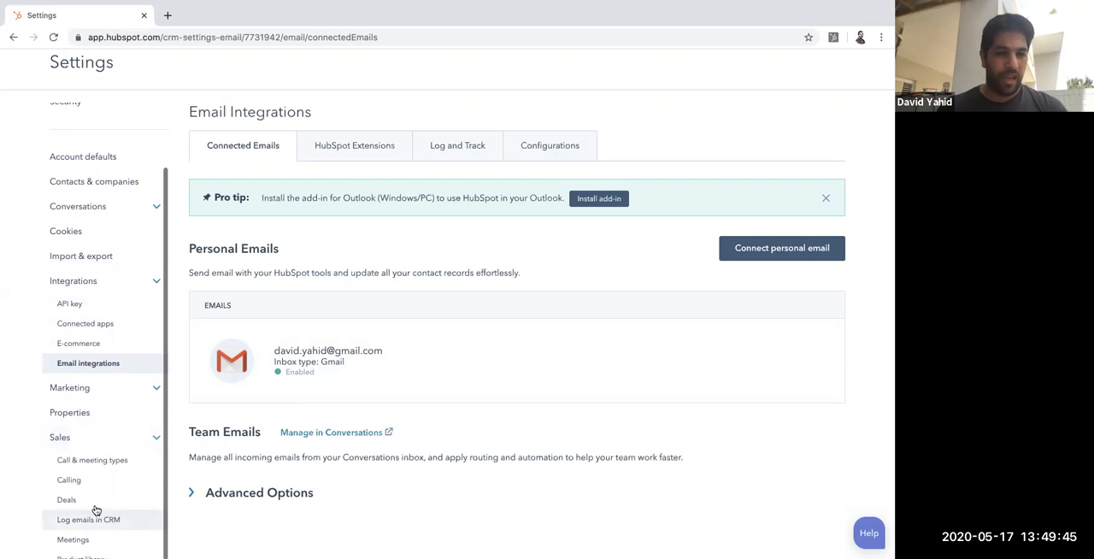
click(106, 539)
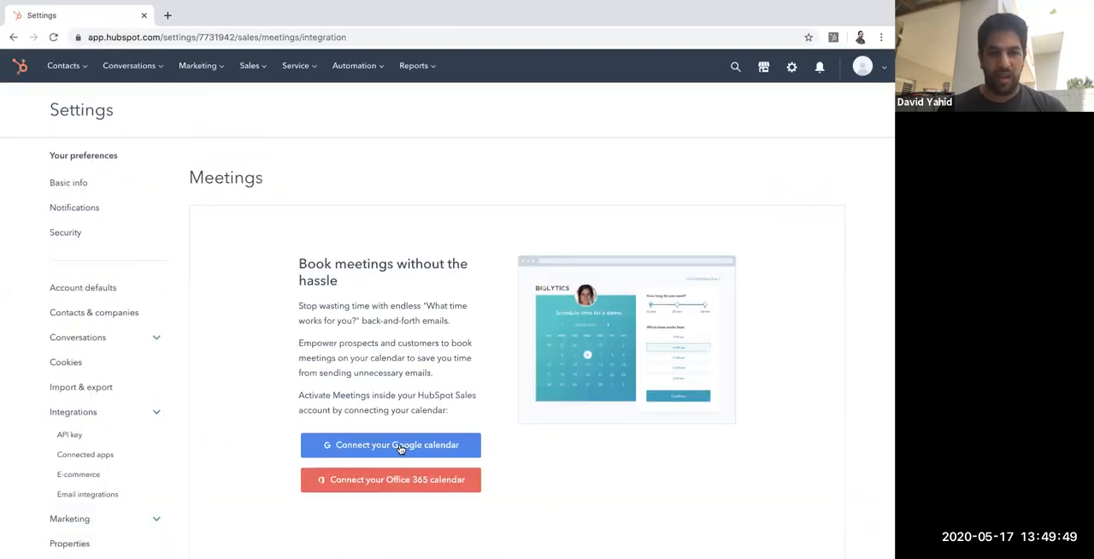
Step: Connect the Google calendar with Calendar Sync turned on, granting HubSpot access to the Google account
click(400, 450)
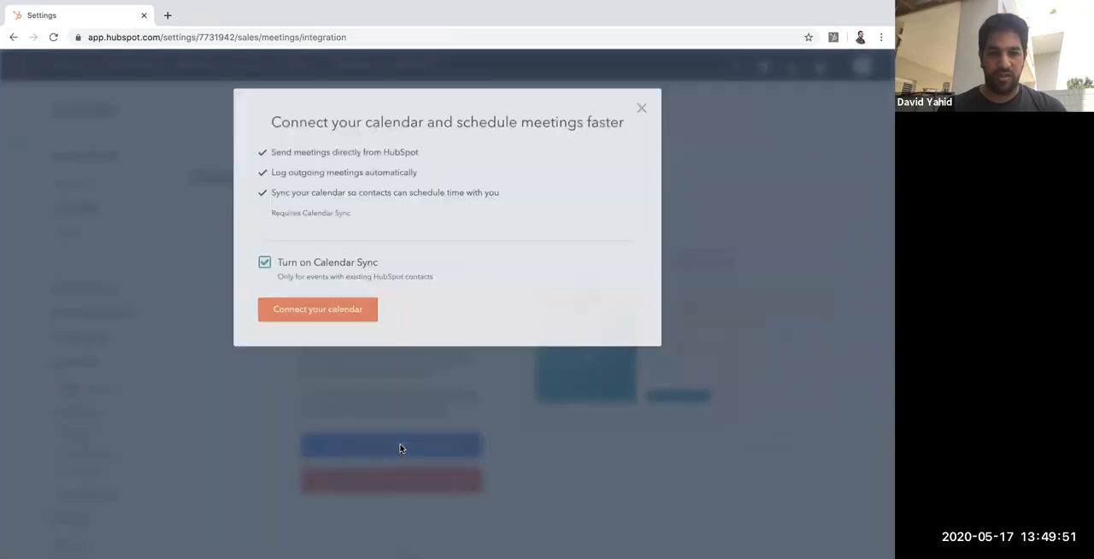
click(330, 311)
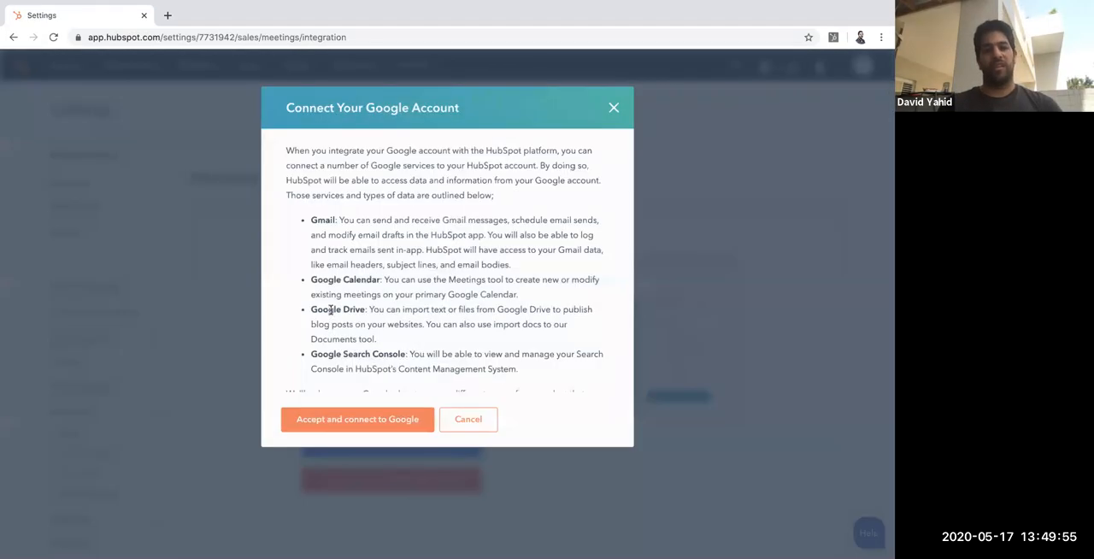
click(352, 418)
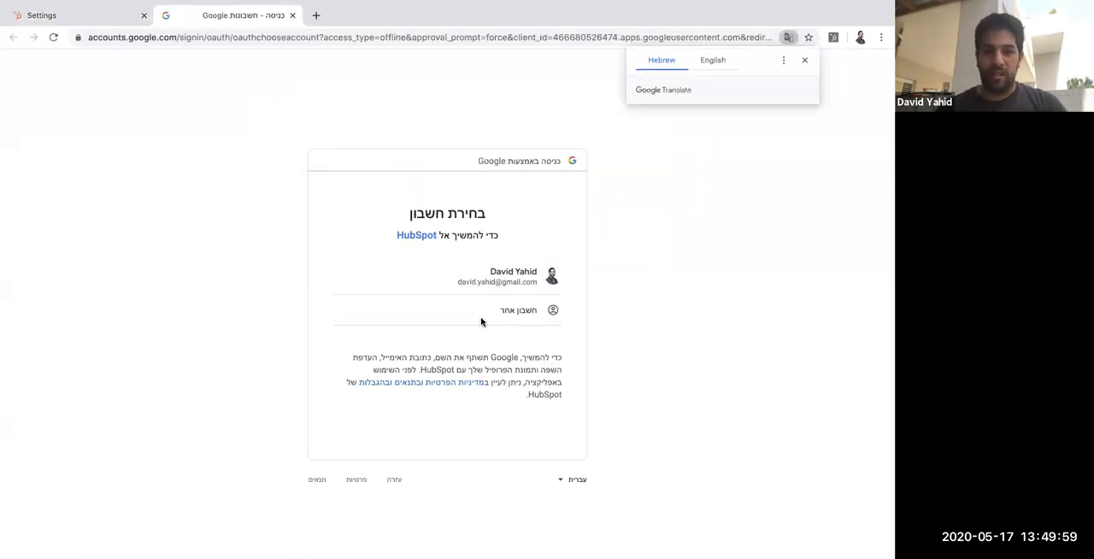
click(499, 276)
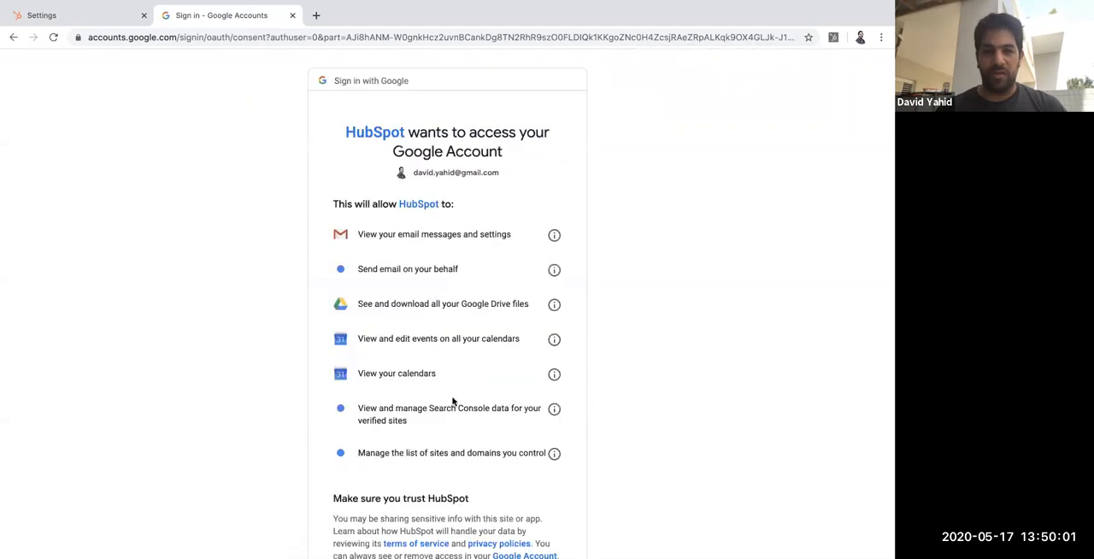
scroll(452, 397, down, 5)
click(529, 472)
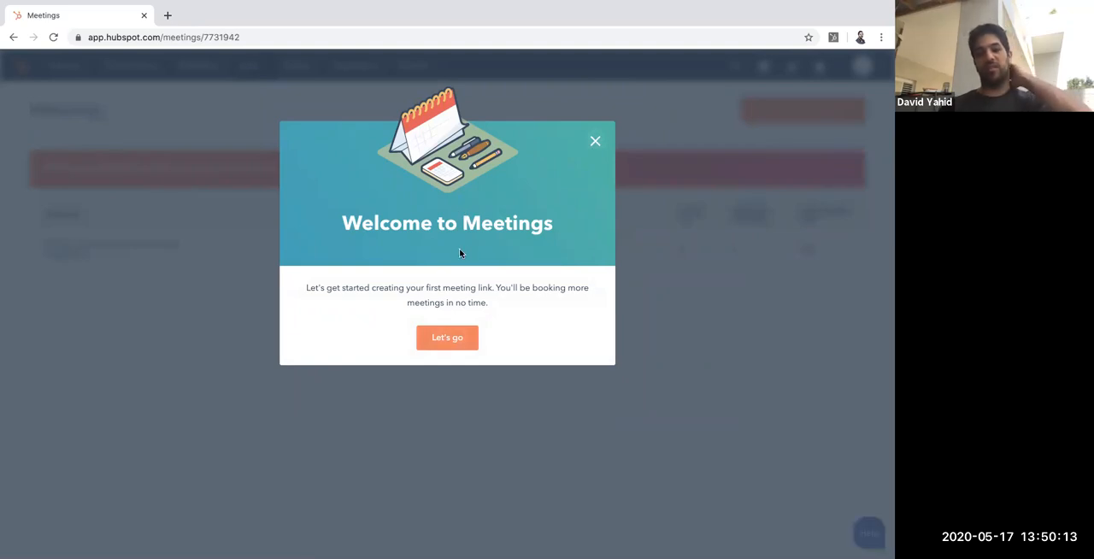
Step: Start the Meetings setup, set the rolling scheduling period to 4 weeks, and accept the other availability settings
click(447, 338)
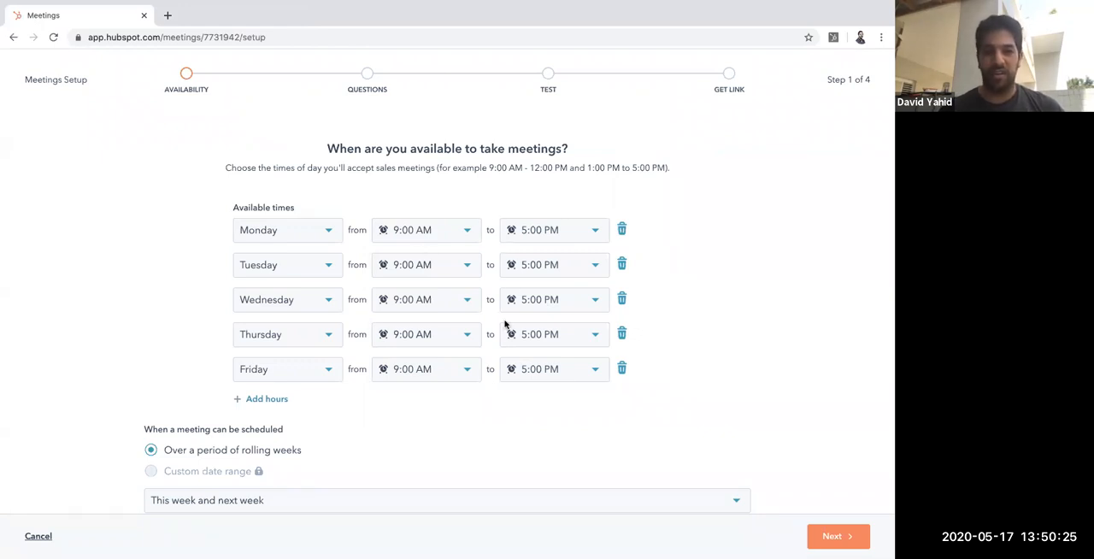
scroll(283, 362, down, 2)
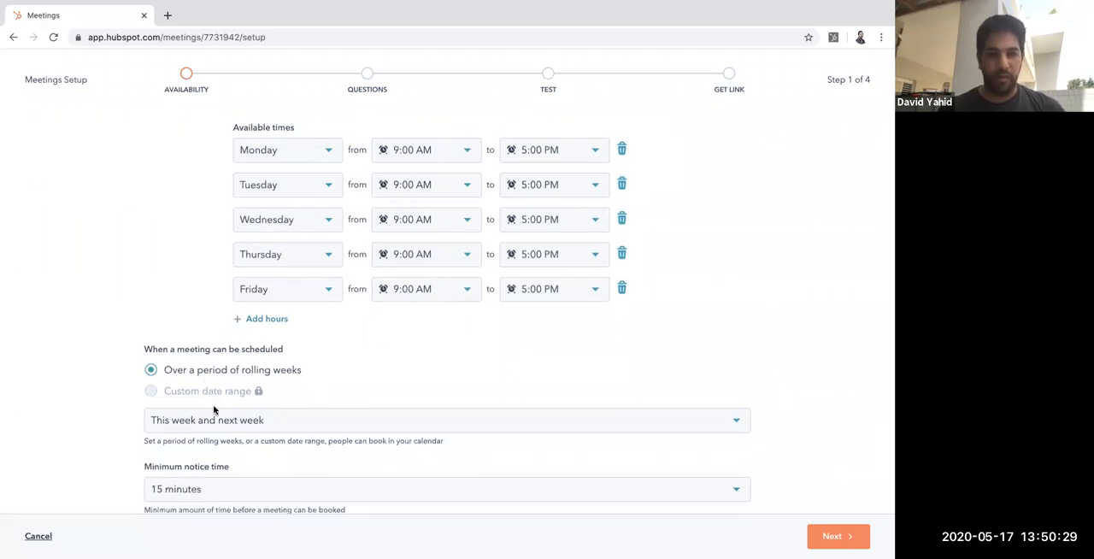
click(257, 420)
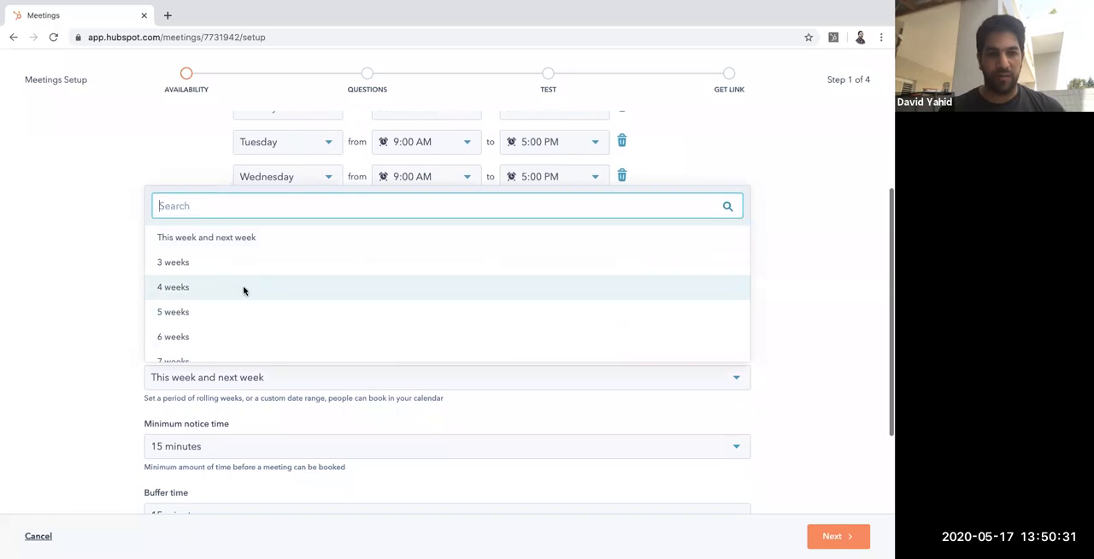
click(241, 291)
scroll(339, 342, down, 2)
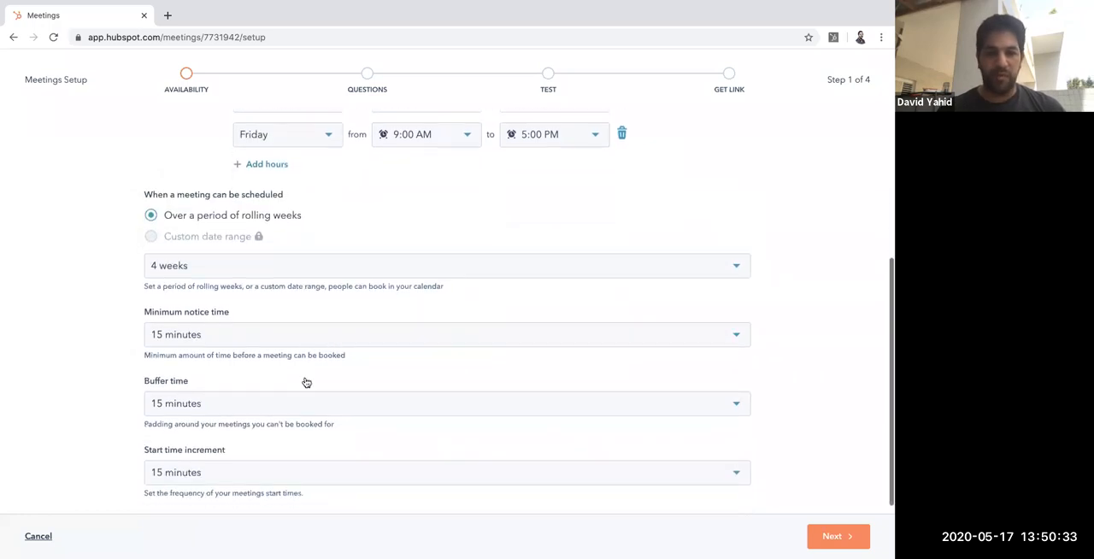
scroll(335, 406, down, 1)
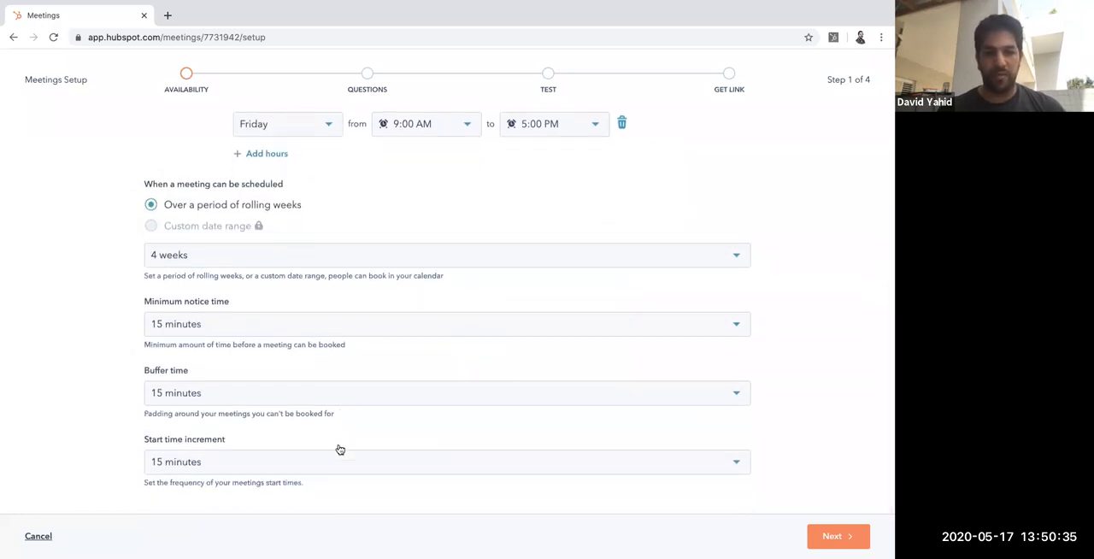
scroll(338, 447, up, 4)
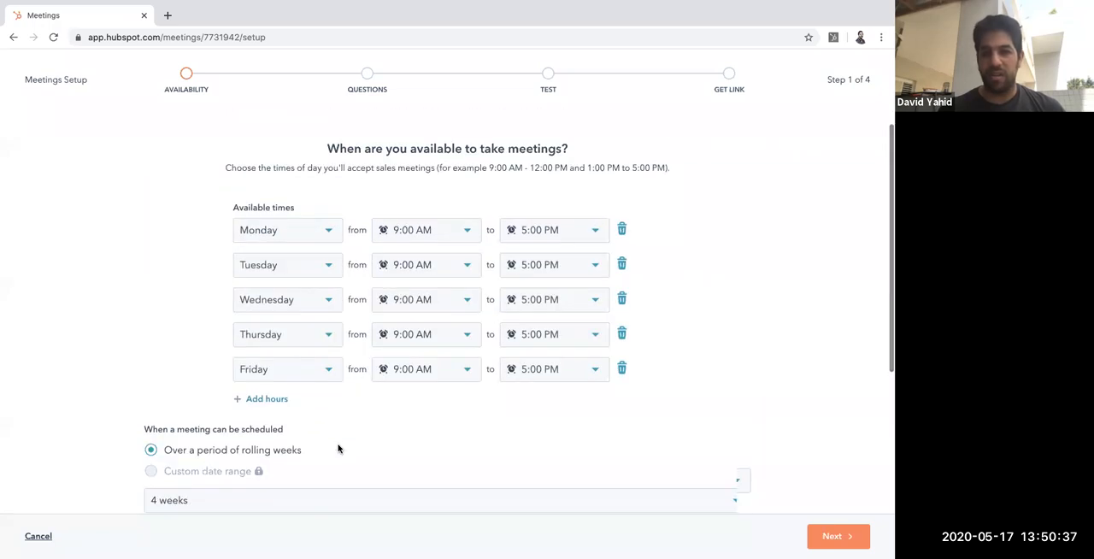
scroll(338, 448, down, 4)
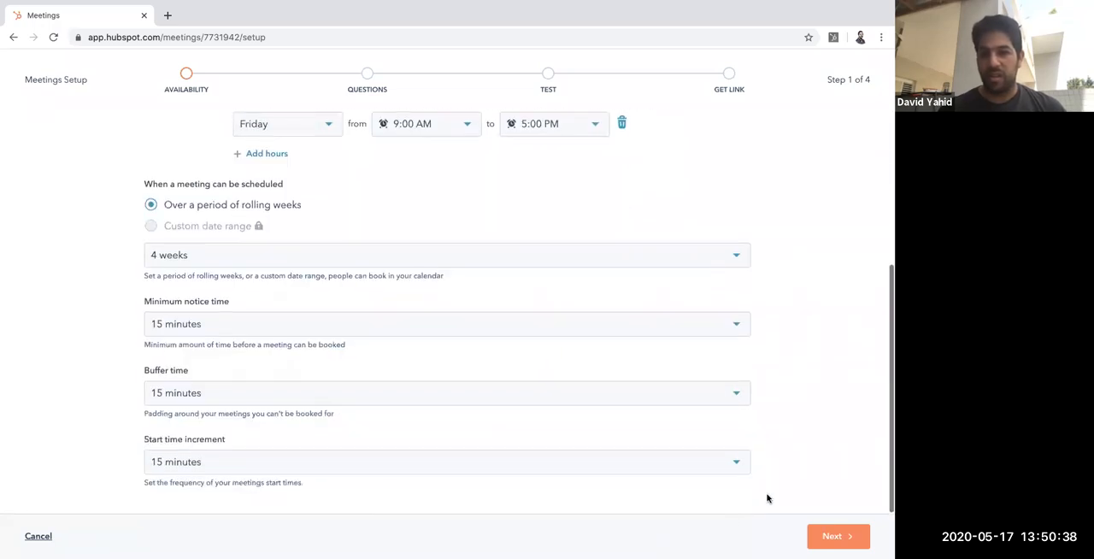
click(822, 535)
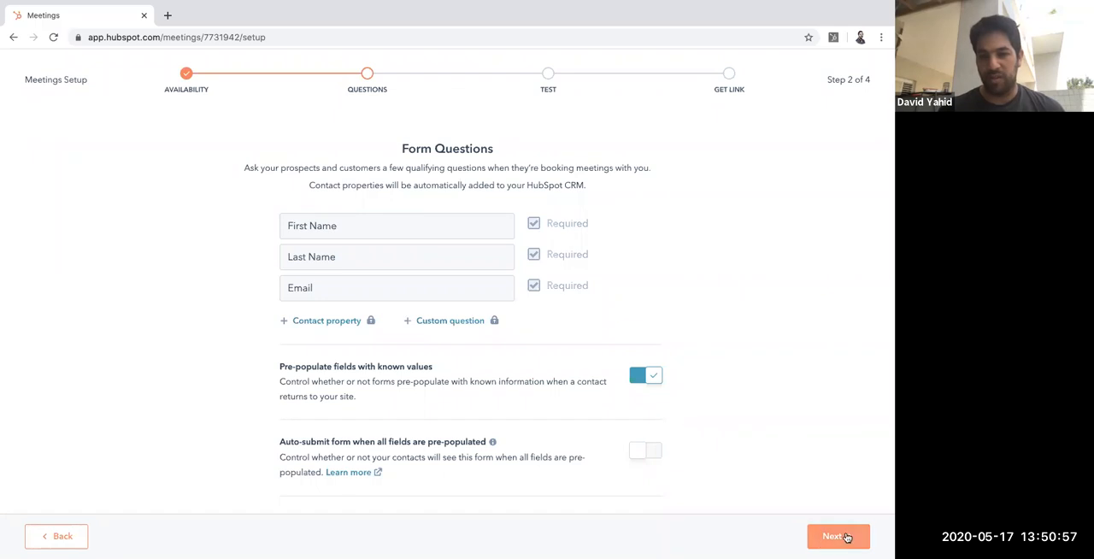
Step: Proceed past the form questions and preview a test booking for Wednesday, May 20 at 9:00 AM without confirming it
click(639, 449)
click(831, 536)
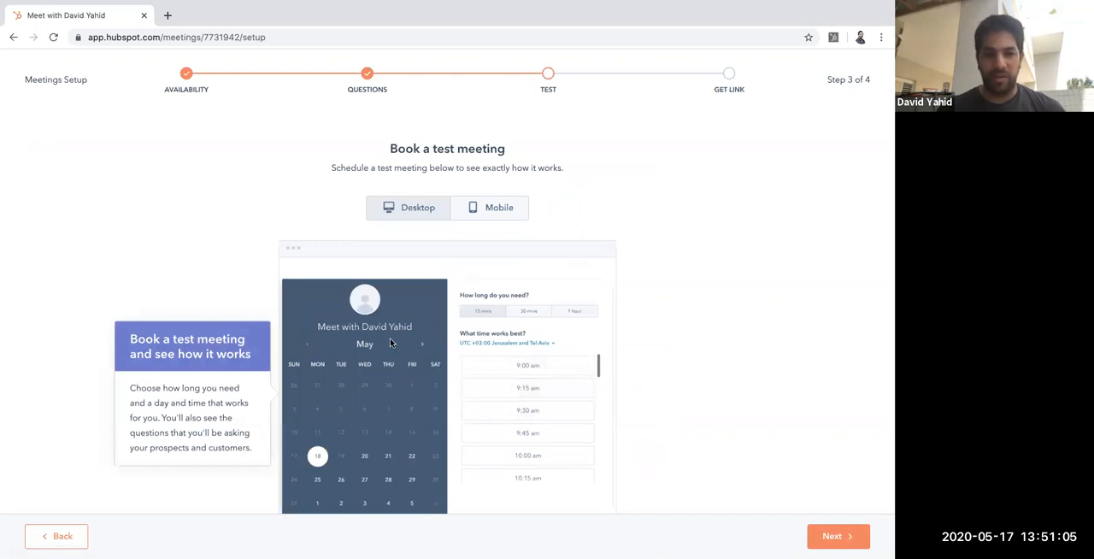
click(366, 458)
click(535, 371)
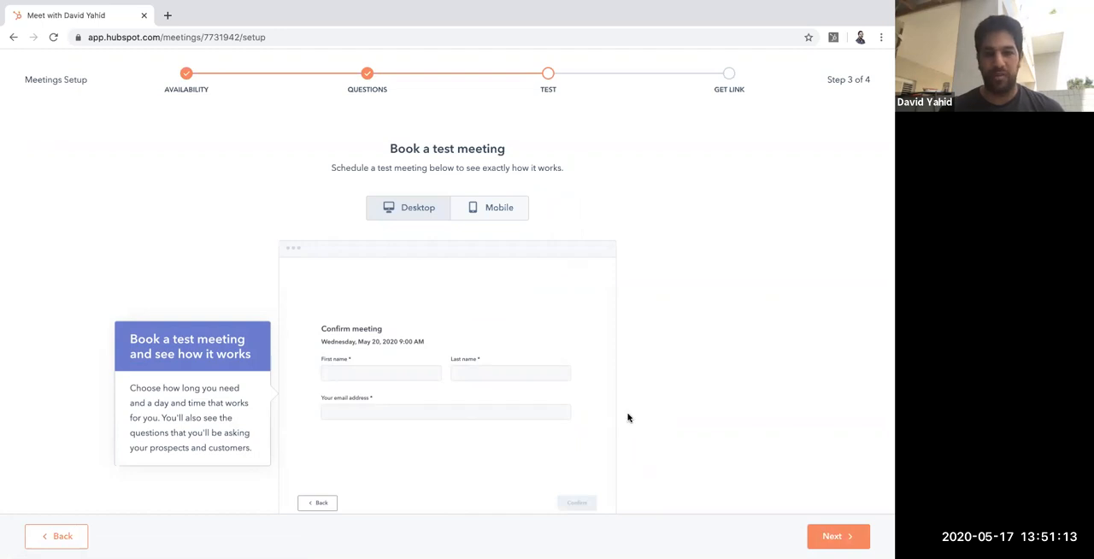
click(833, 536)
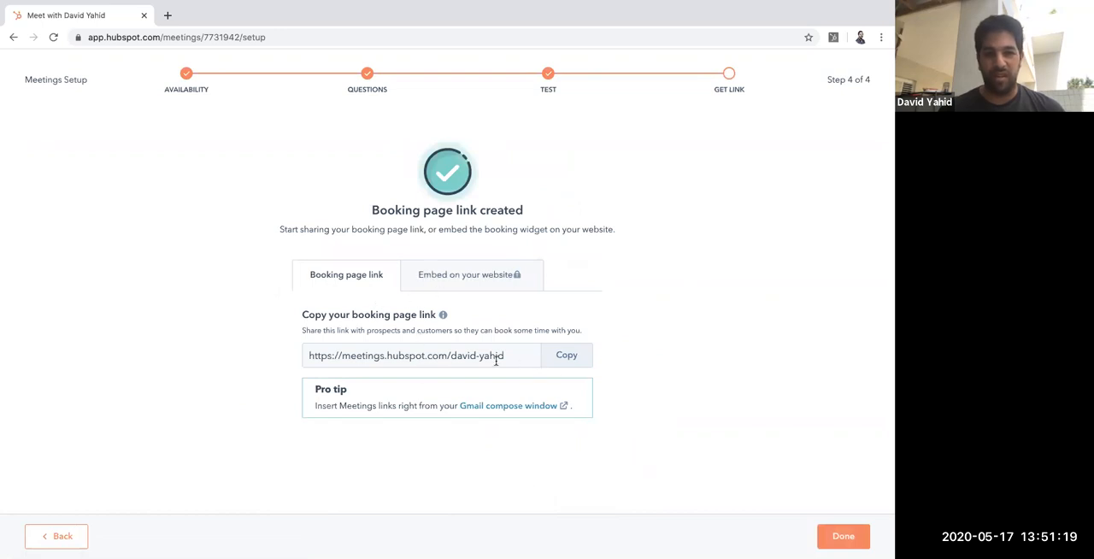
Step: Look at the website embed option, dismiss the upgrade offer, and finish the Meetings setup from the booking page link
click(485, 275)
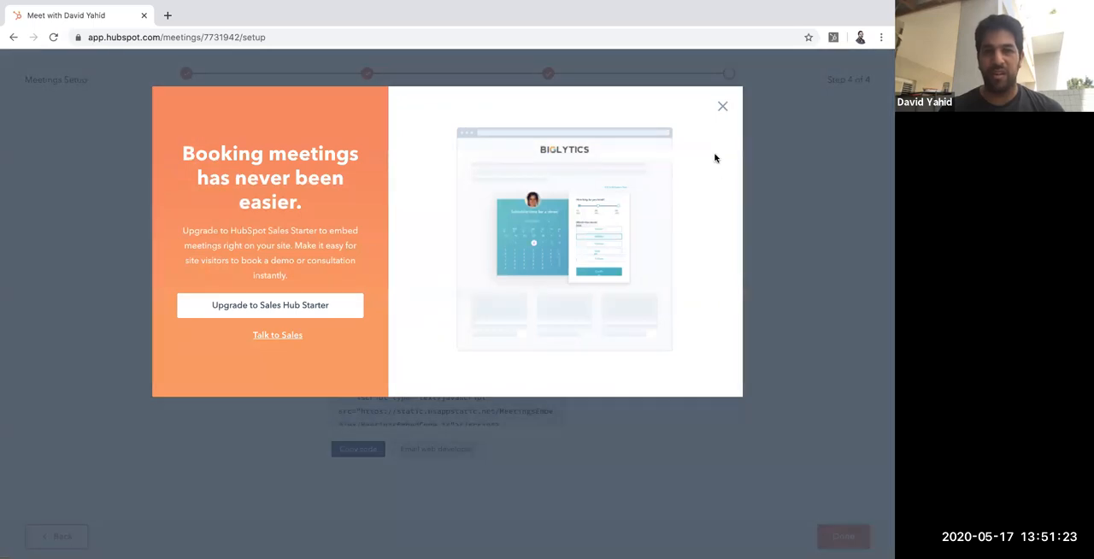
click(722, 108)
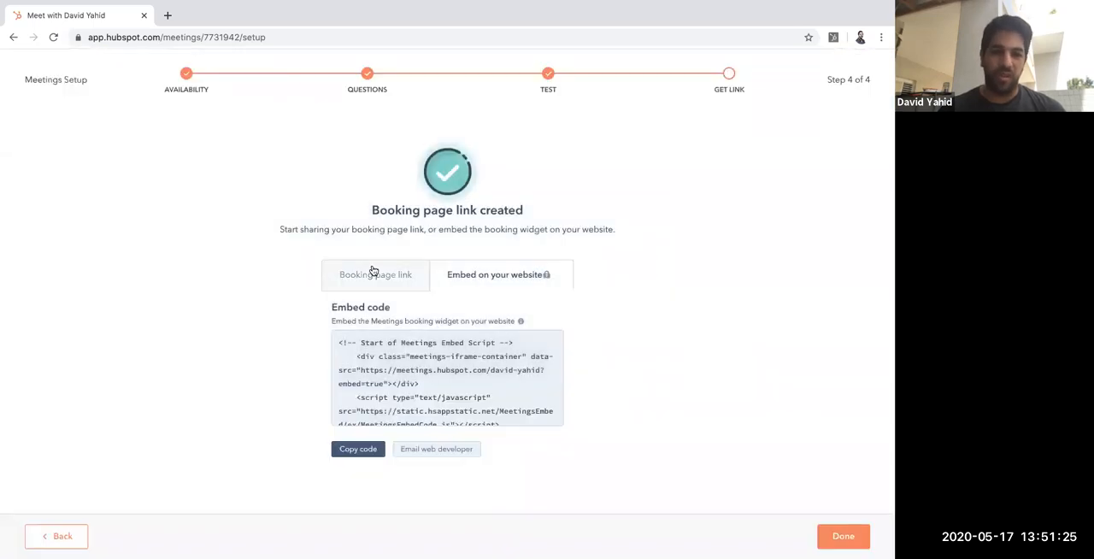
click(373, 271)
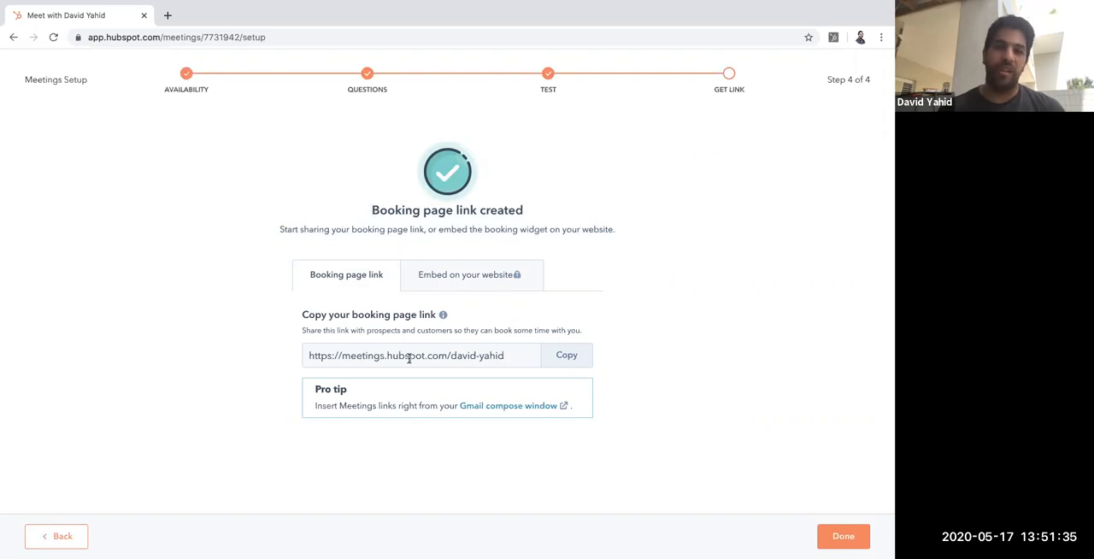
click(837, 533)
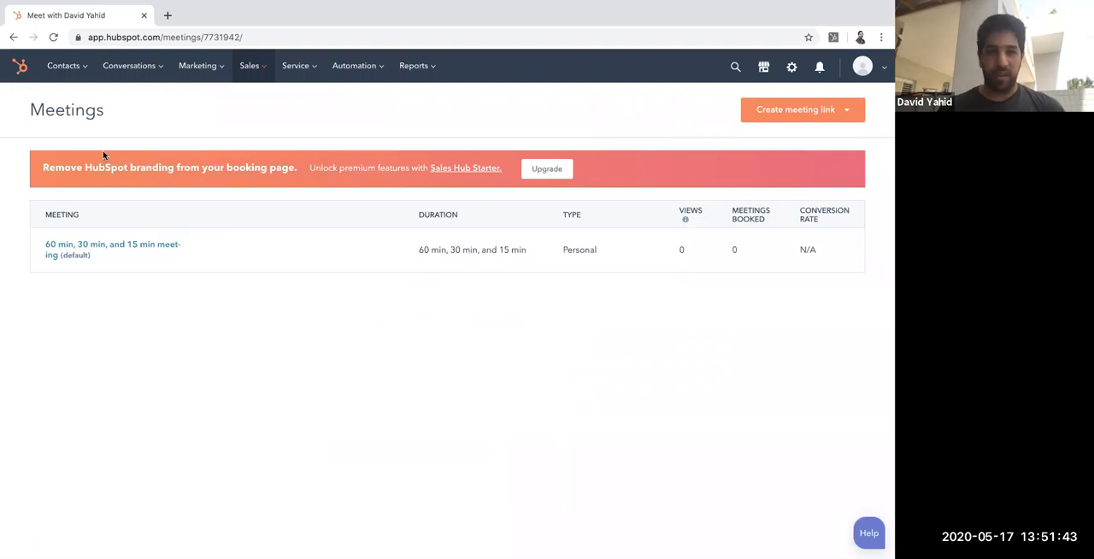
Step: Open the Properties page in the account settings and look over the list of contact properties
click(792, 68)
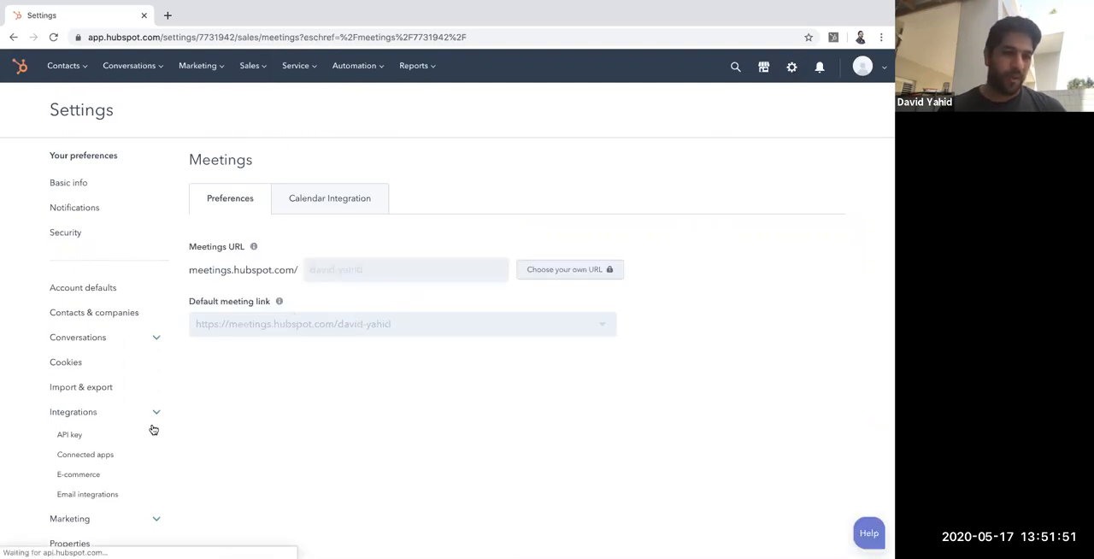
scroll(150, 430, down, 3)
scroll(150, 430, down, 1)
click(129, 397)
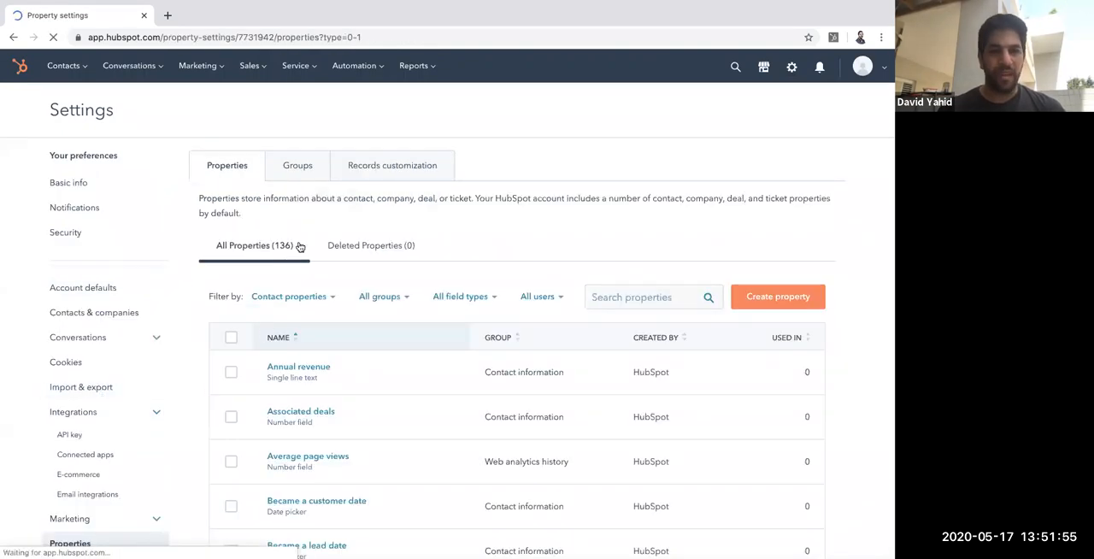
scroll(312, 247, down, 5)
scroll(314, 246, up, 5)
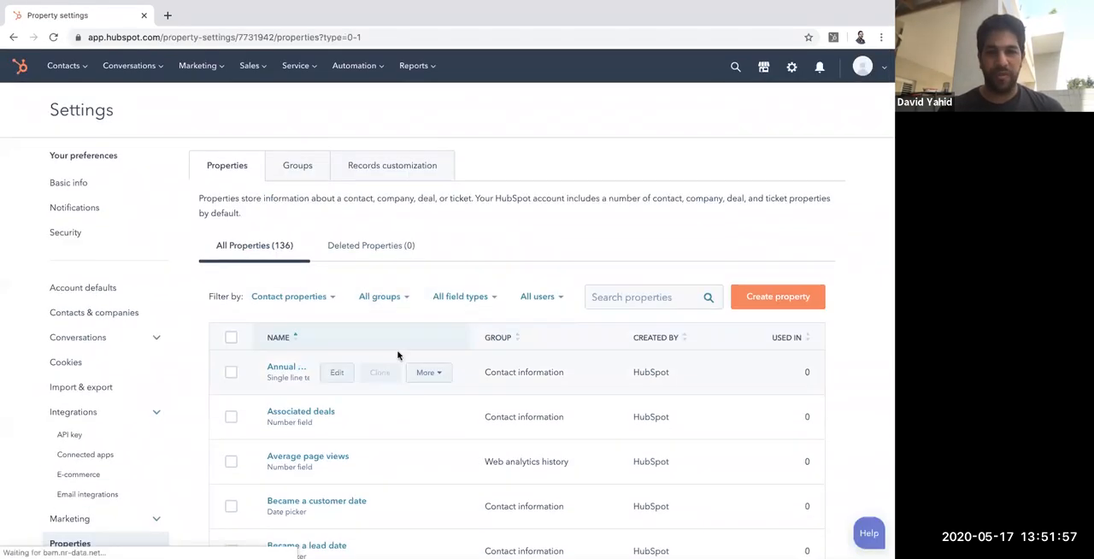
Step: Start a new property with object type Deal in the Deal information group
click(782, 304)
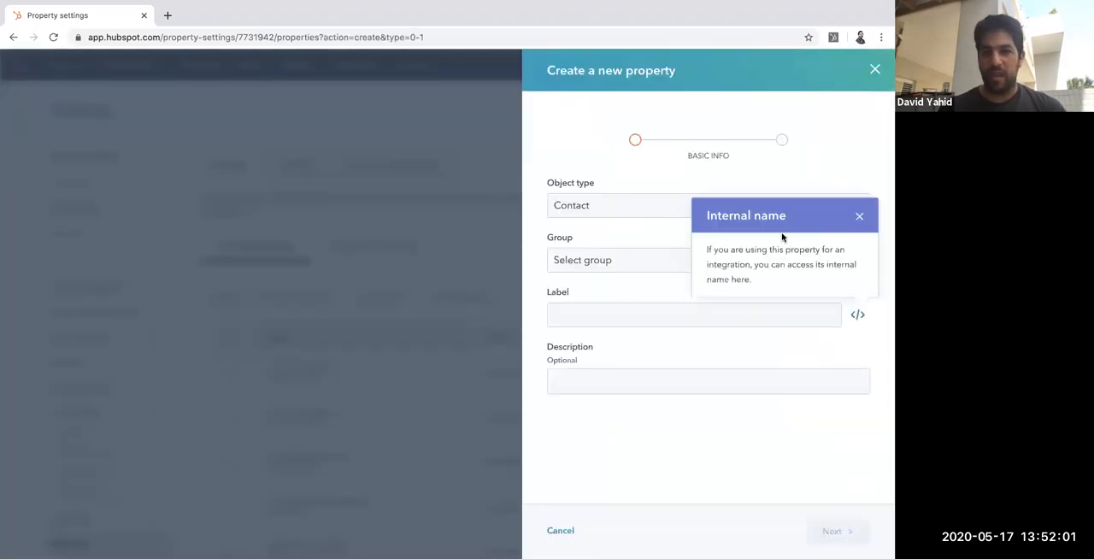
click(859, 218)
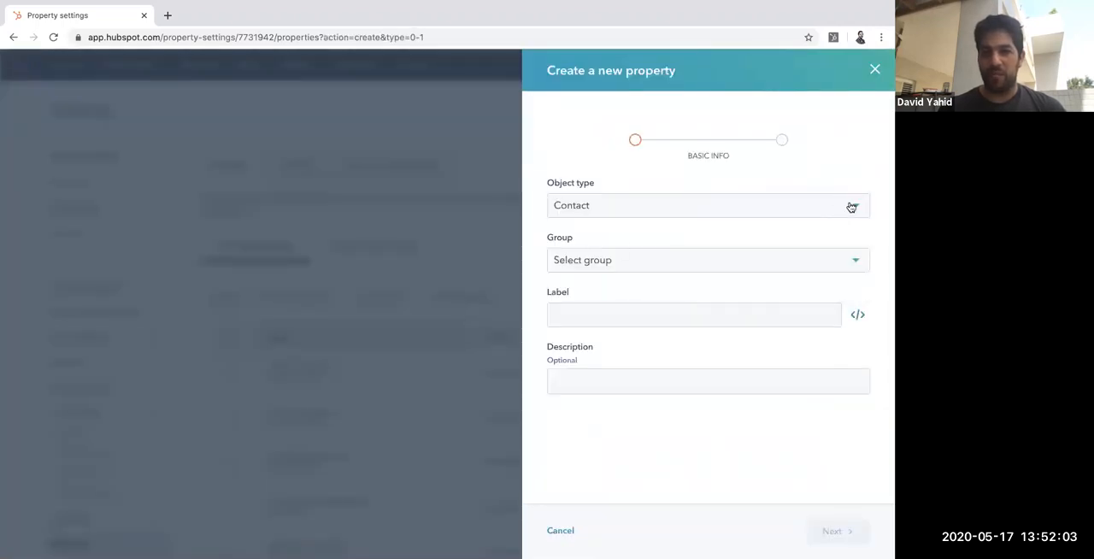
click(851, 206)
click(684, 288)
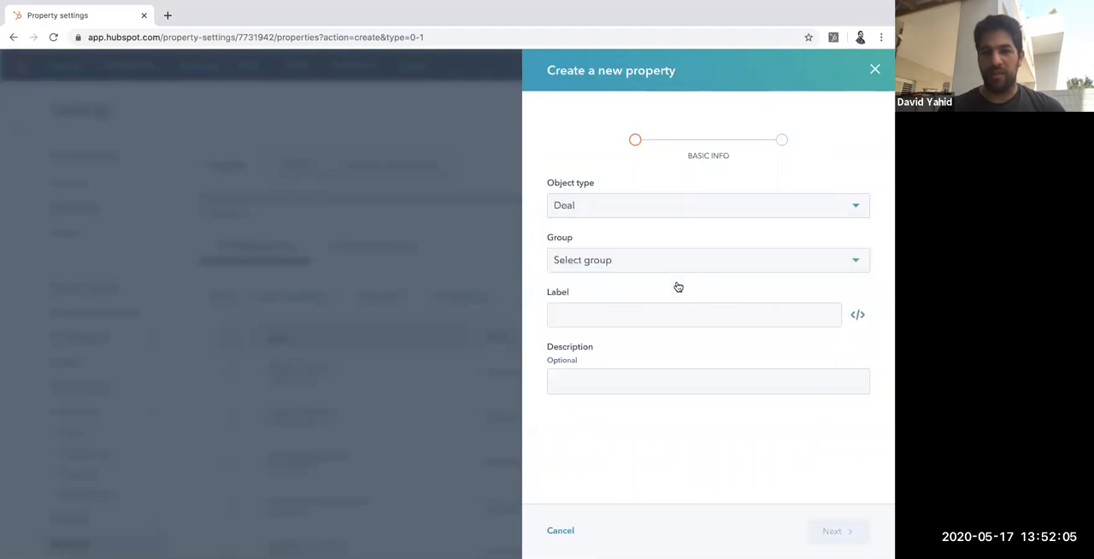
click(661, 263)
click(660, 319)
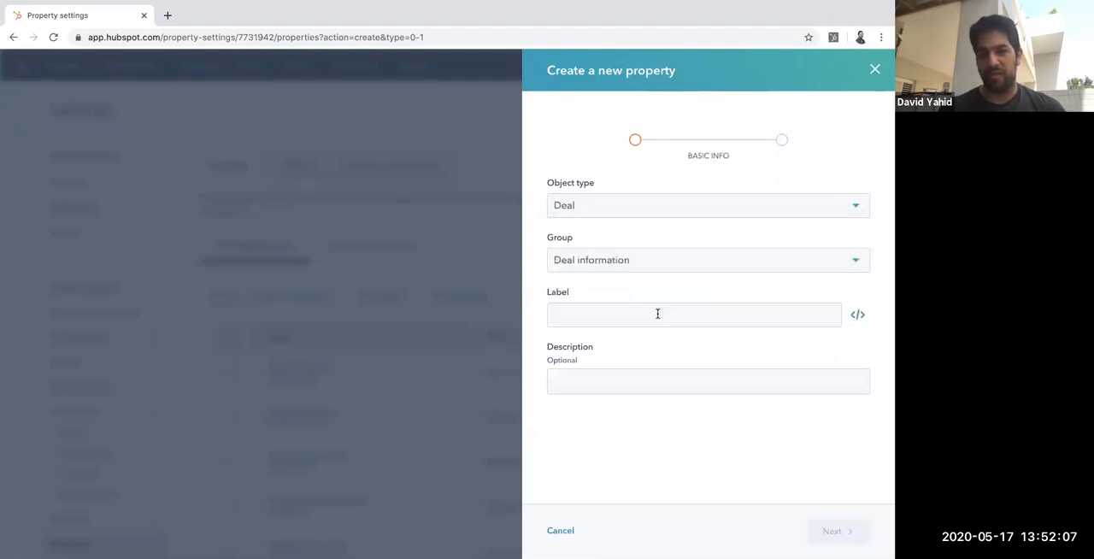
Step: Label the new deal property Job Listing URL, make it a single-line text field and create it
click(635, 314)
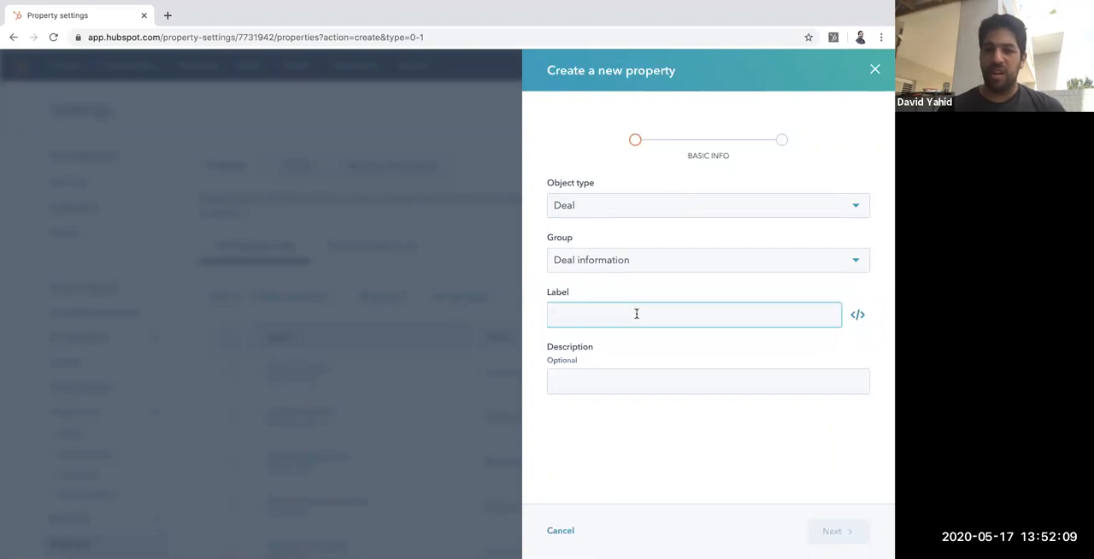
text(Job)
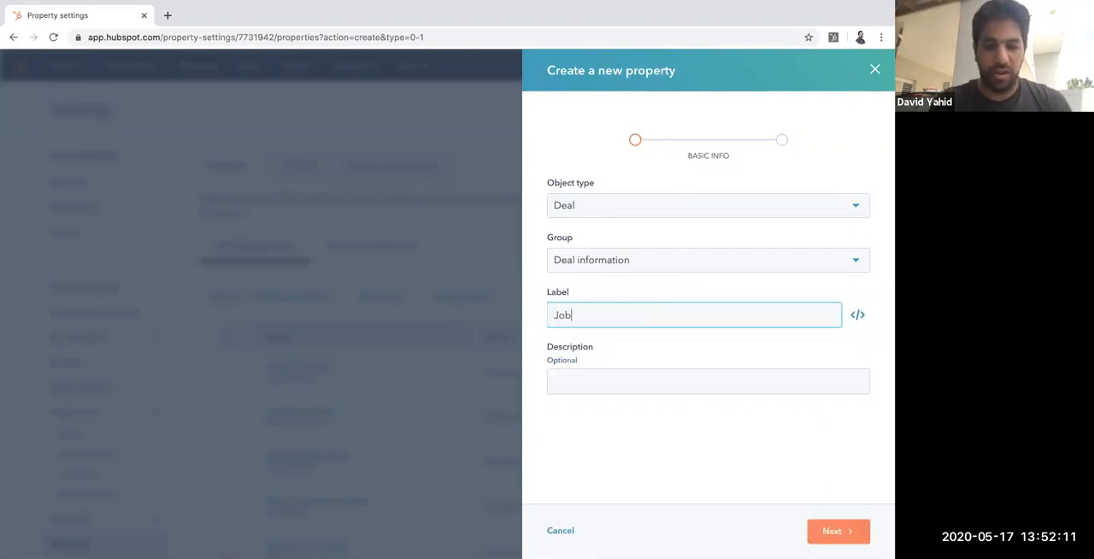
text( Listing URL)
click(657, 377)
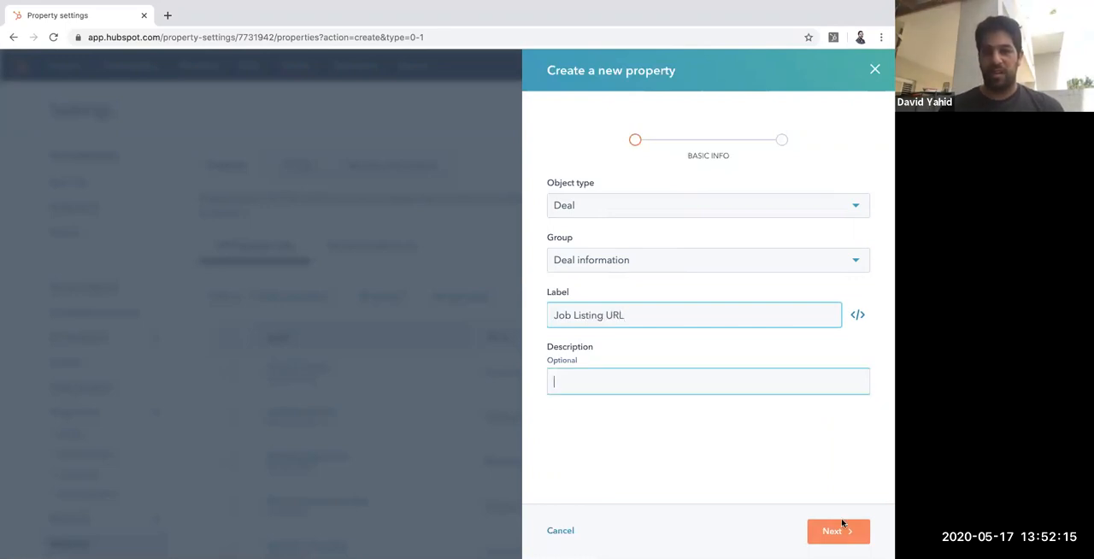
click(829, 528)
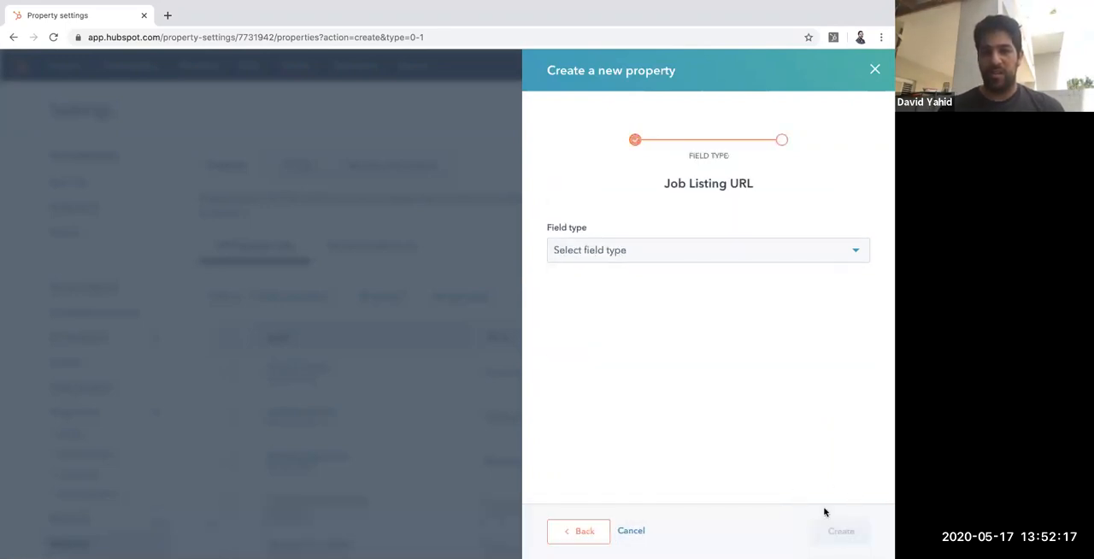
click(751, 258)
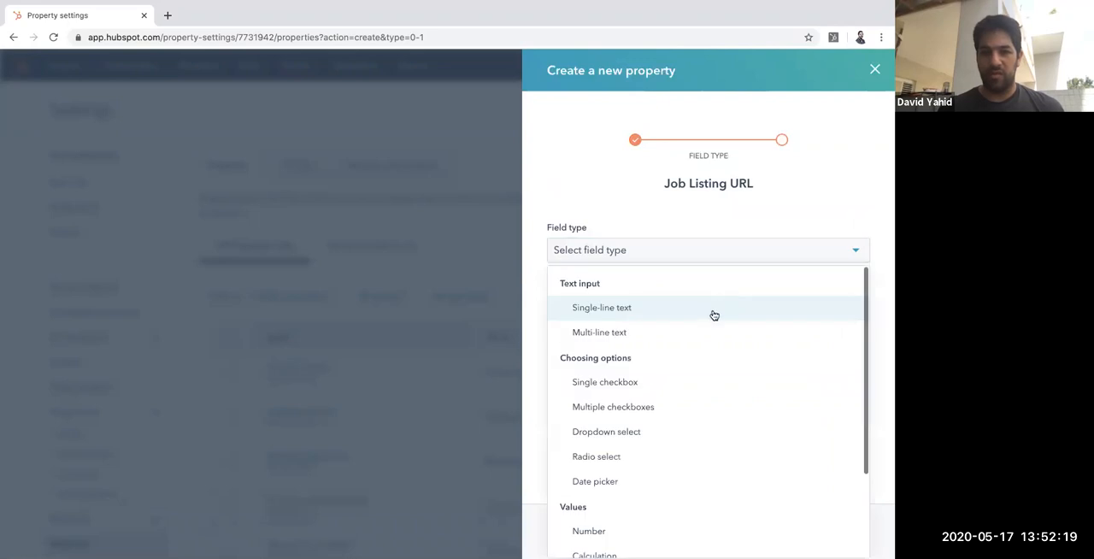
click(712, 314)
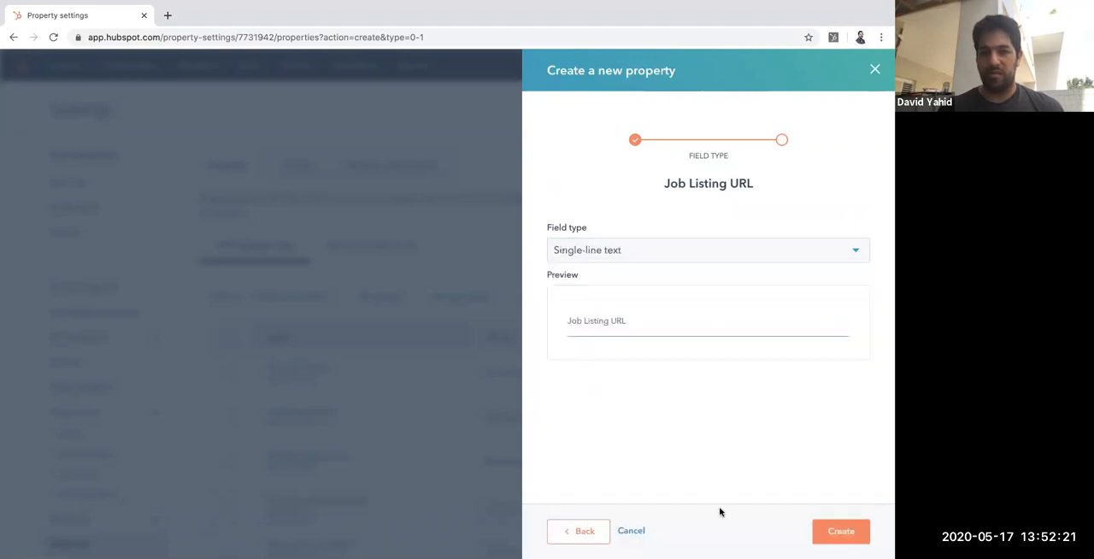
click(823, 530)
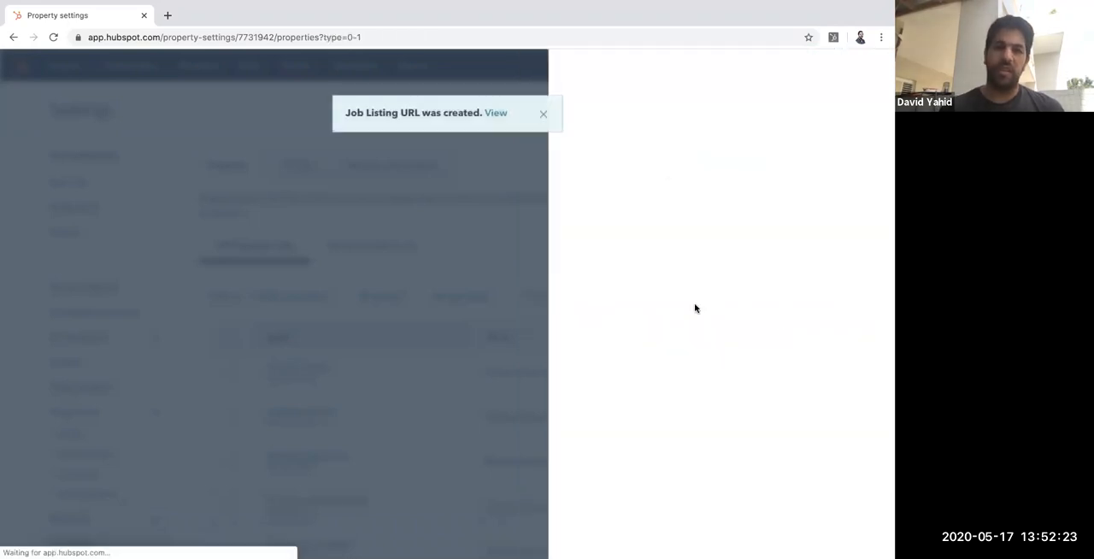
Step: Start another new property with object type Deal in the Deal information group
scroll(564, 261, down, 4)
scroll(512, 255, up, 5)
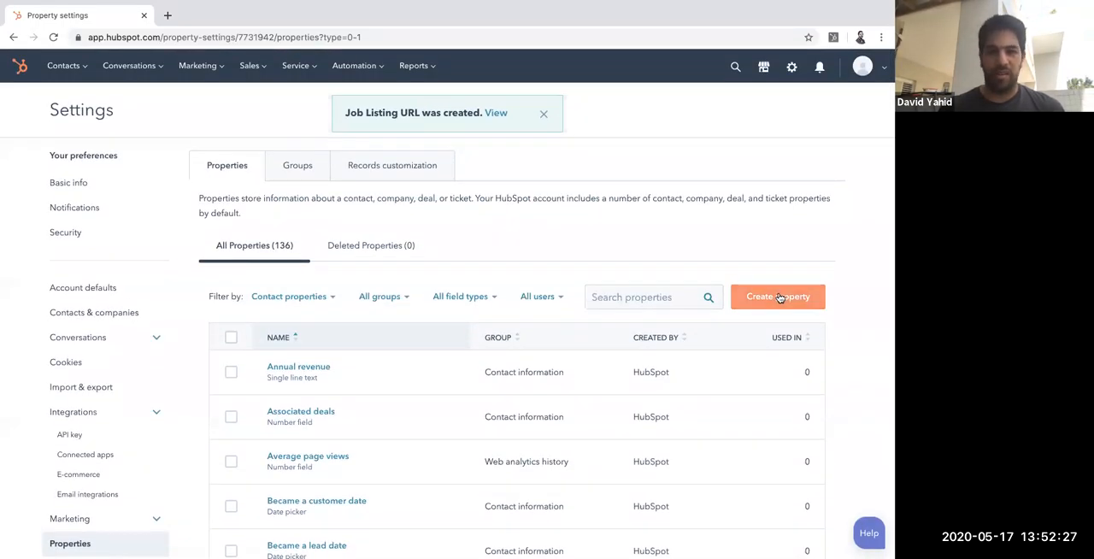
click(778, 297)
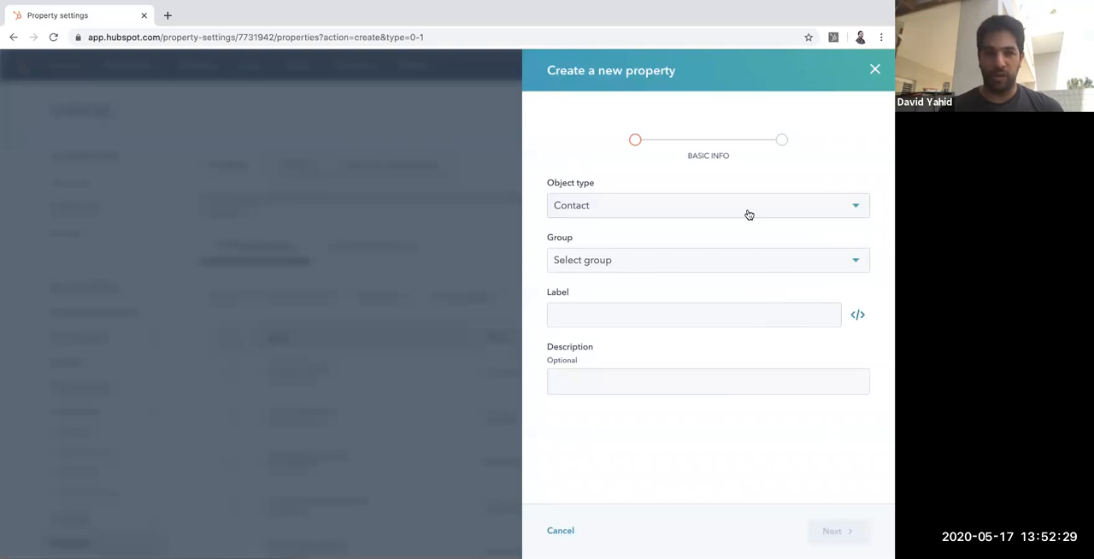
click(749, 214)
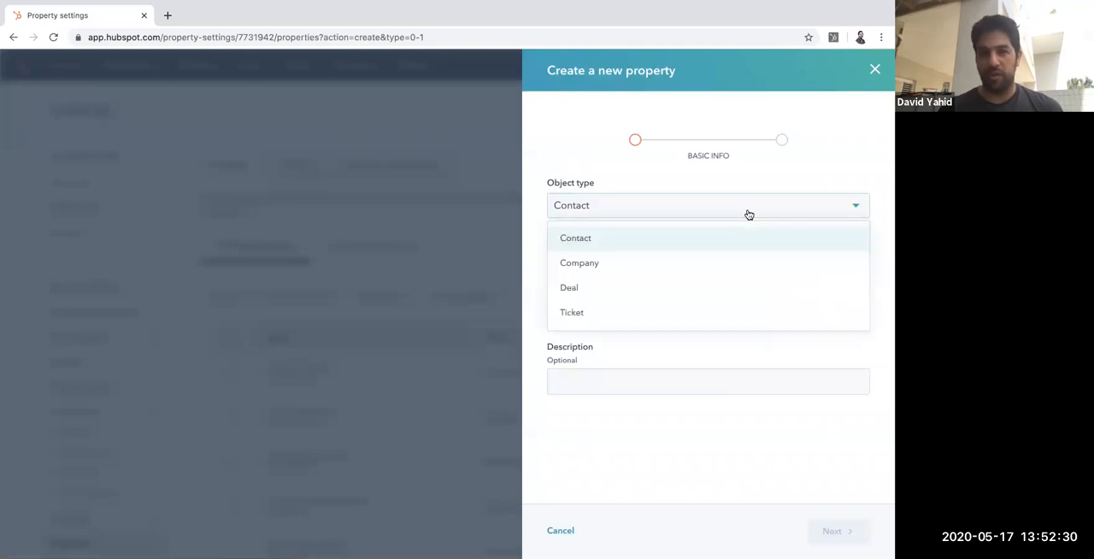
click(715, 288)
click(681, 261)
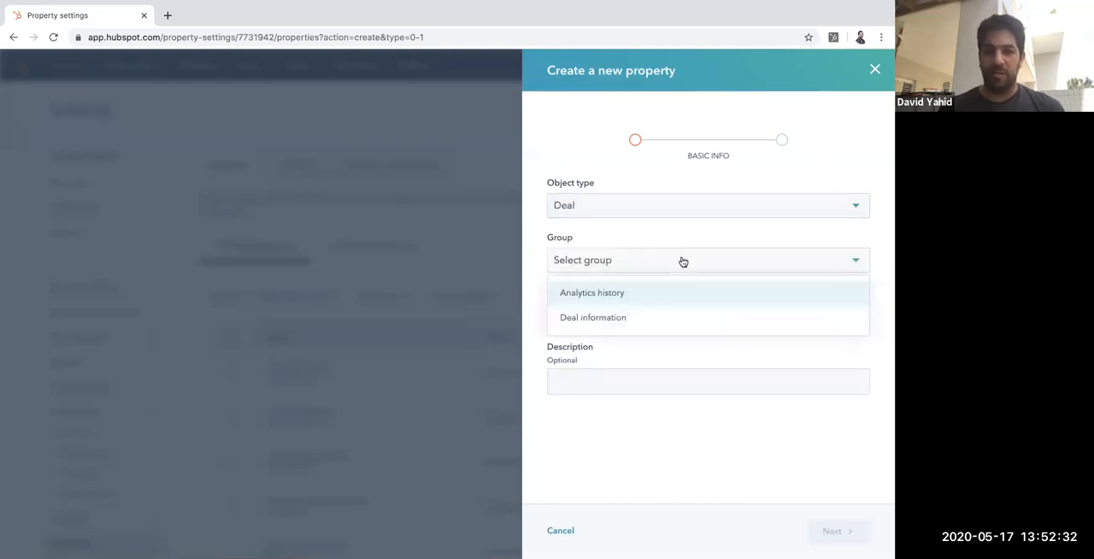
click(649, 317)
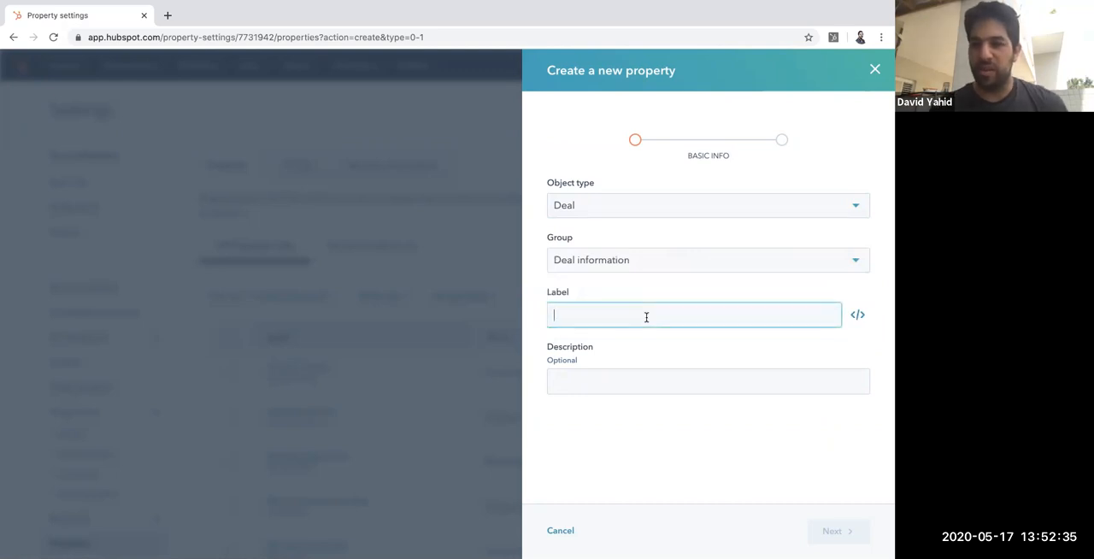
text(Applied on )
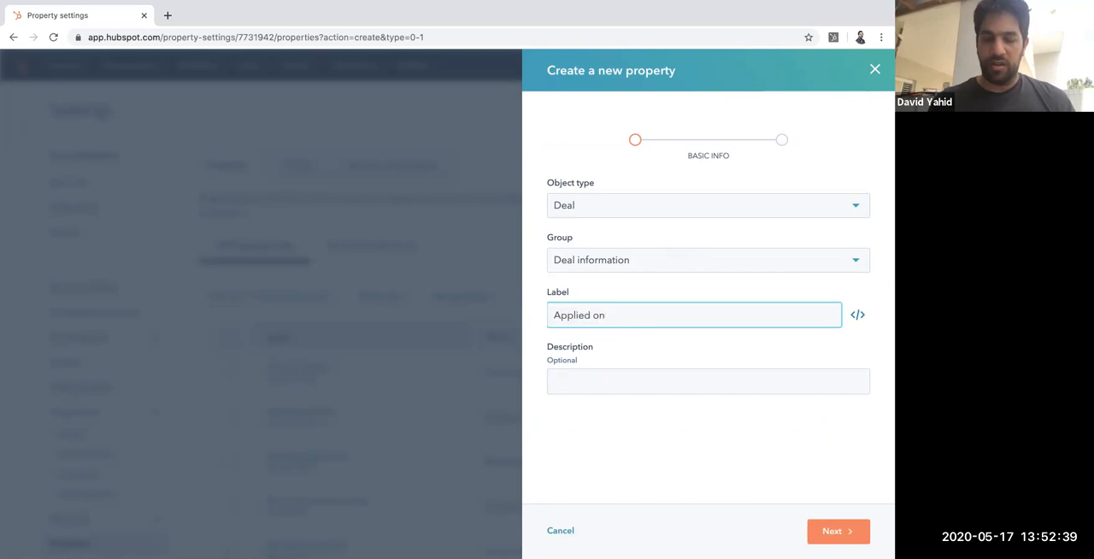
text(Website)
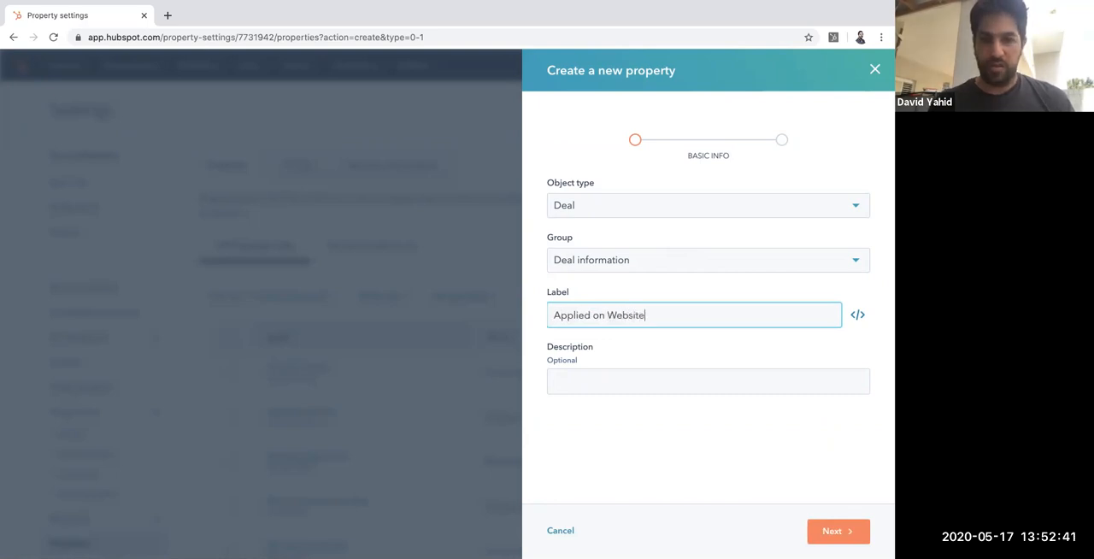
key(BackSpace)
key(BackSpace)
key(BackSpace)
key(BackSpace)
key(BackSpace)
key(BackSpace)
key(BackSpace)
key(BackSpace)
key(BackSpace)
Step: Label the property "Contact thorugh" and set its field type to Multiple checkboxes
text(Contact )
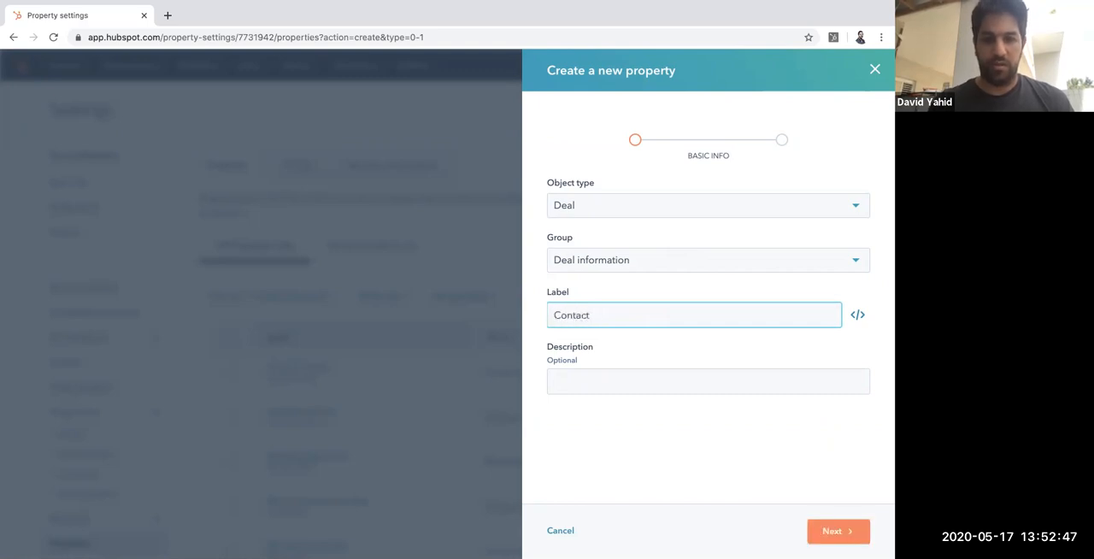
text(thorugh)
click(832, 528)
click(774, 249)
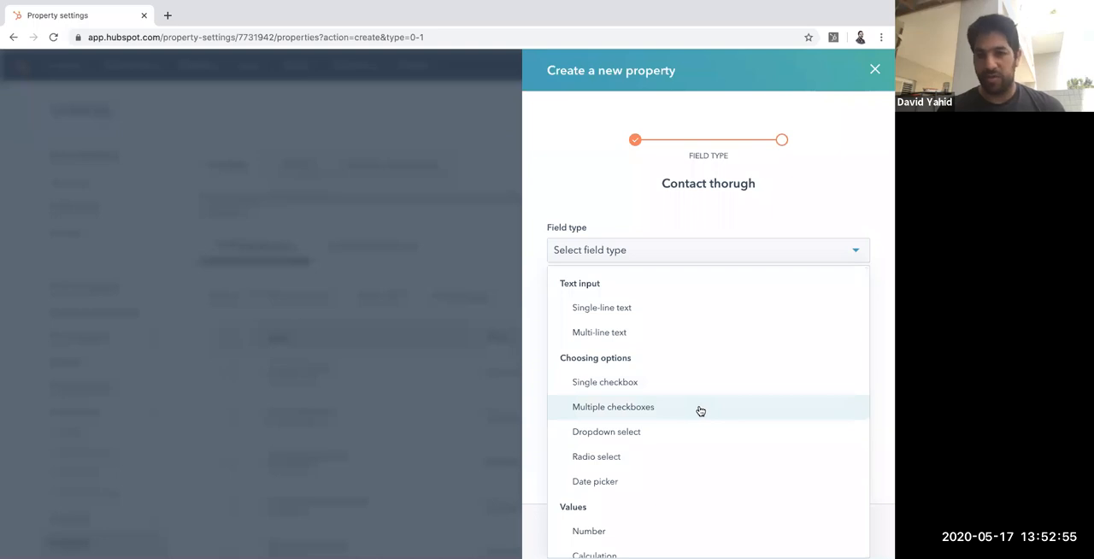
click(643, 407)
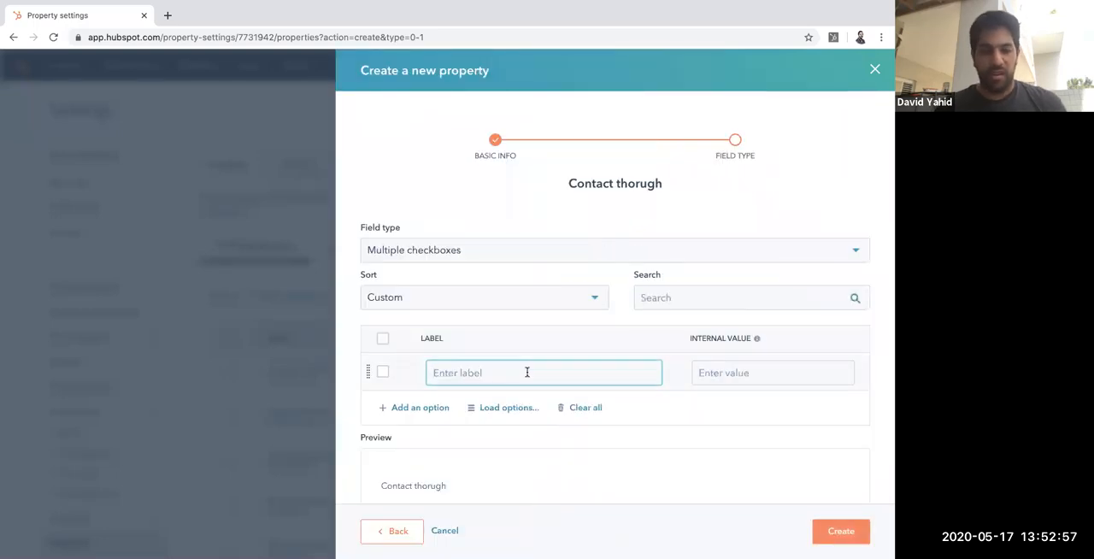
Step: Add the checkbox options Contact, Website and Linkedin, and create the property
text(Contact)
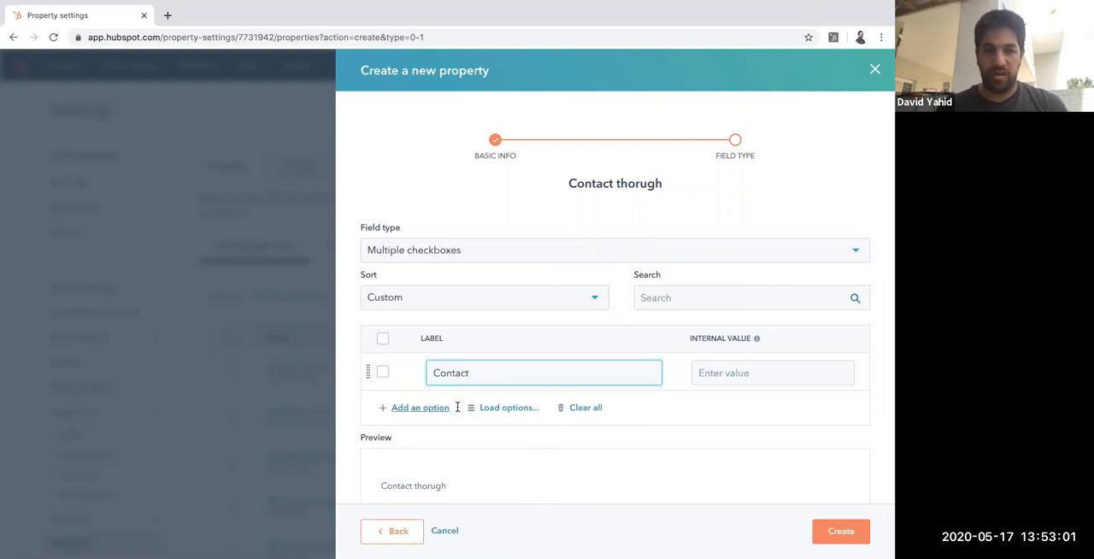
key(Return)
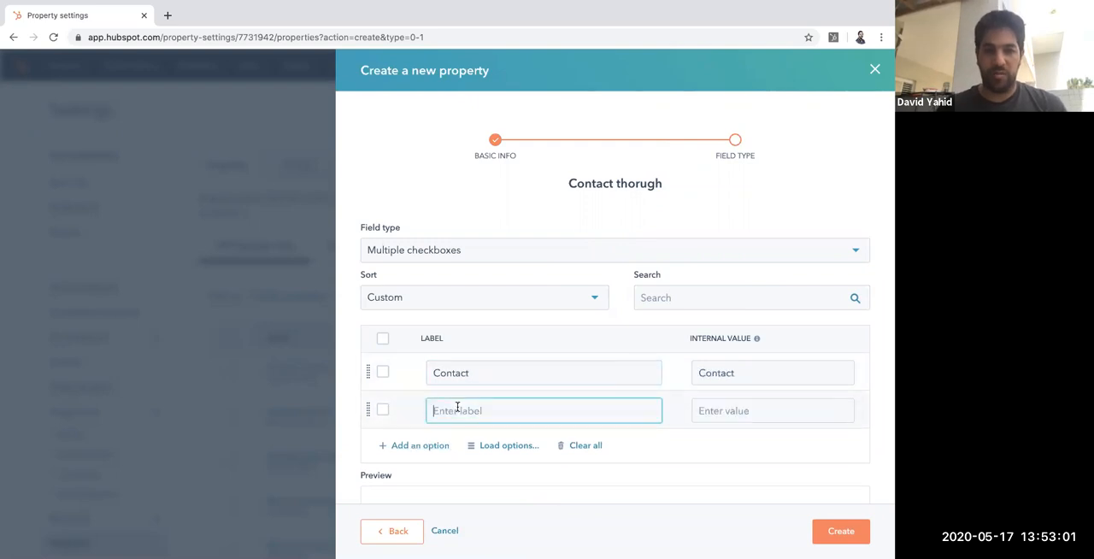
text(Website)
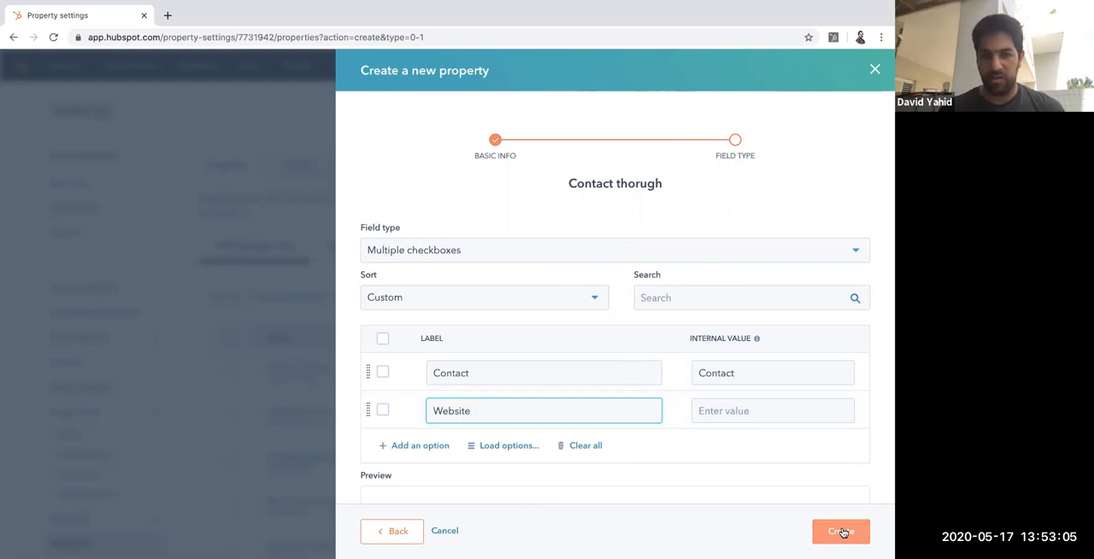
click(430, 445)
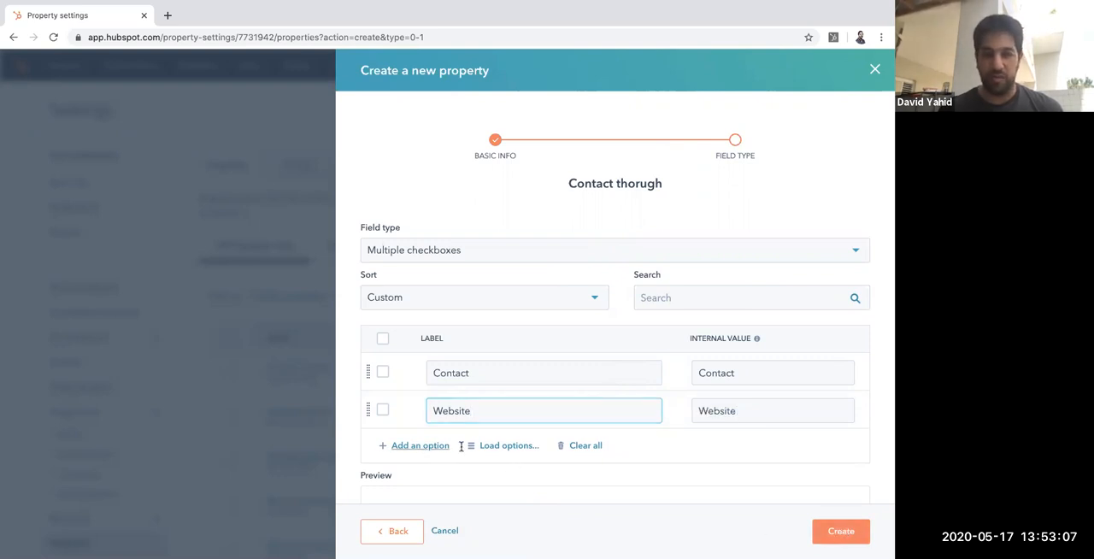
text(Linkeidn)
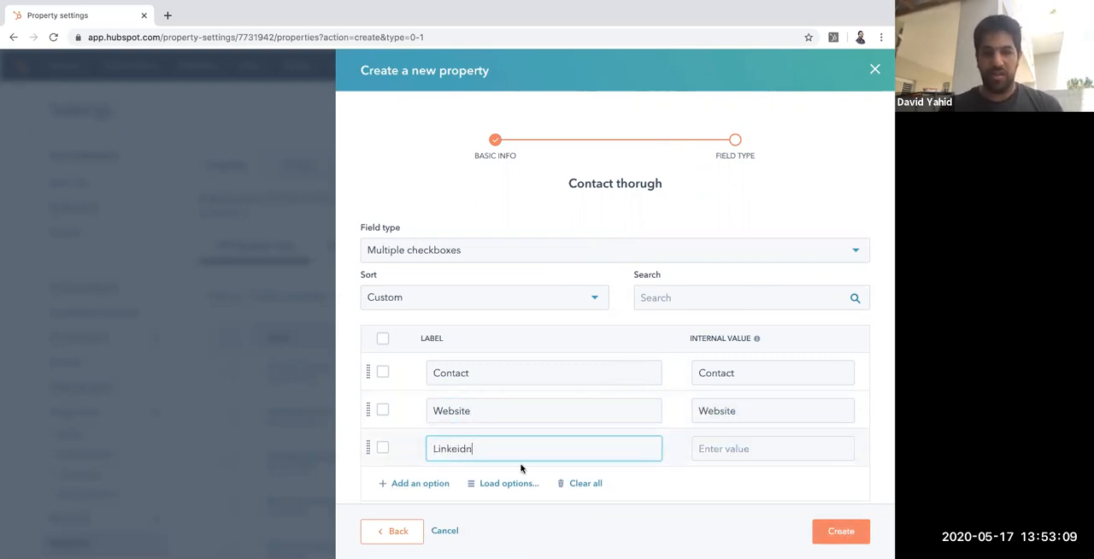
double_click(488, 449)
text(Linkedin)
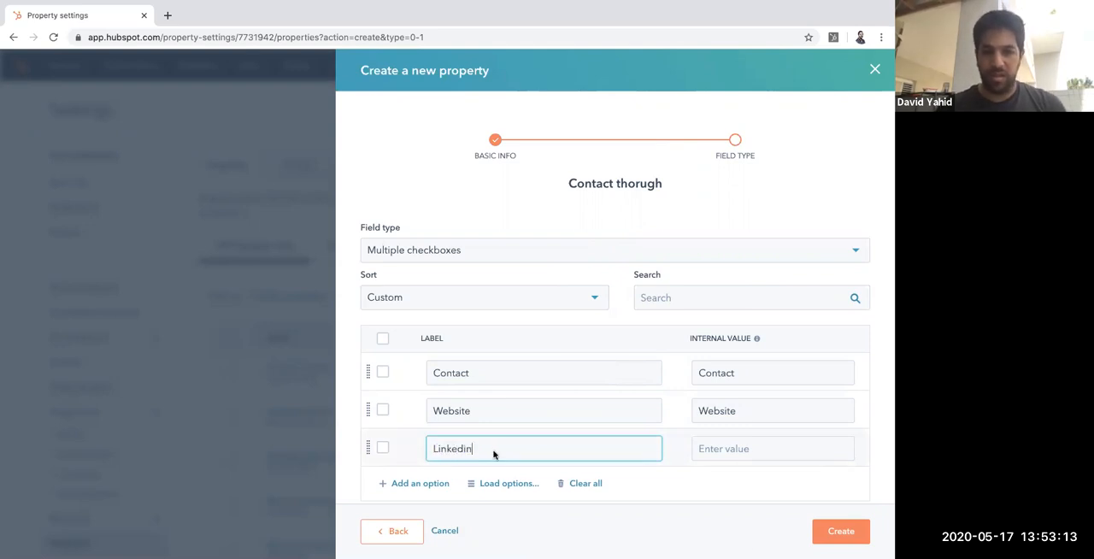
click(819, 532)
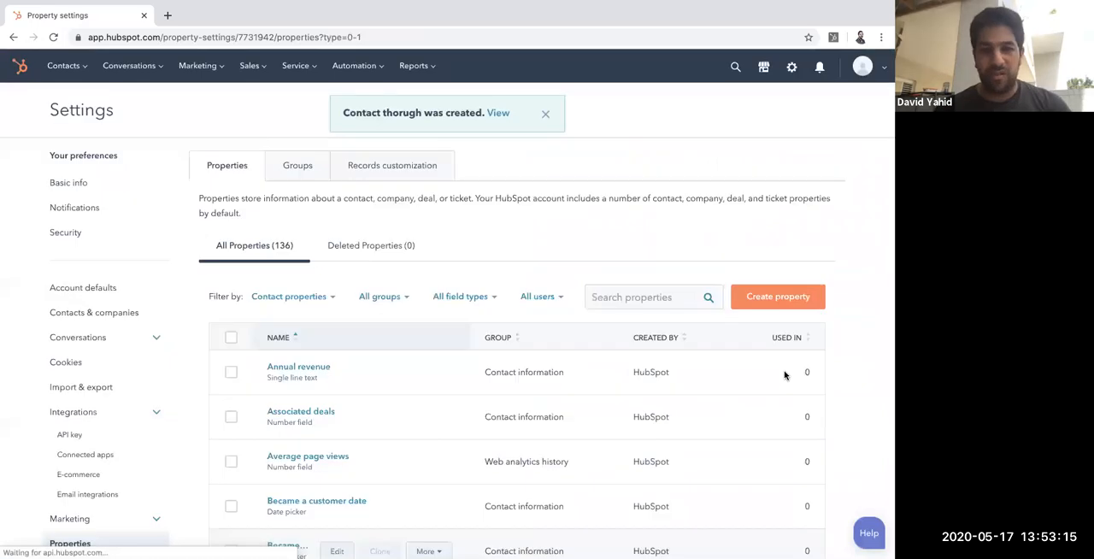
Step: Open the Deal record left sidebar view from the records customization settings for editing
scroll(784, 373, down, 5)
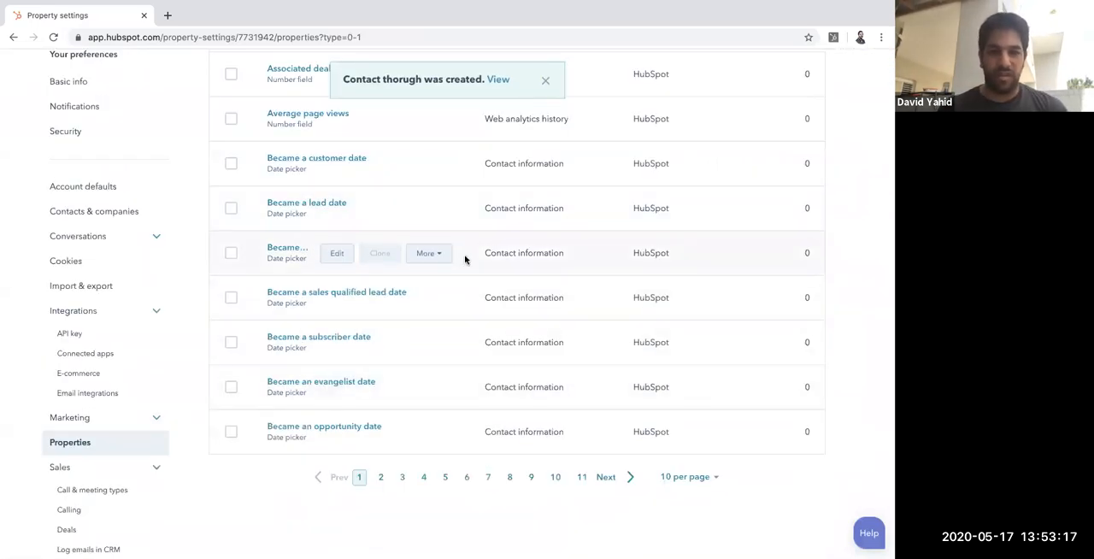
scroll(464, 256, up, 5)
click(392, 168)
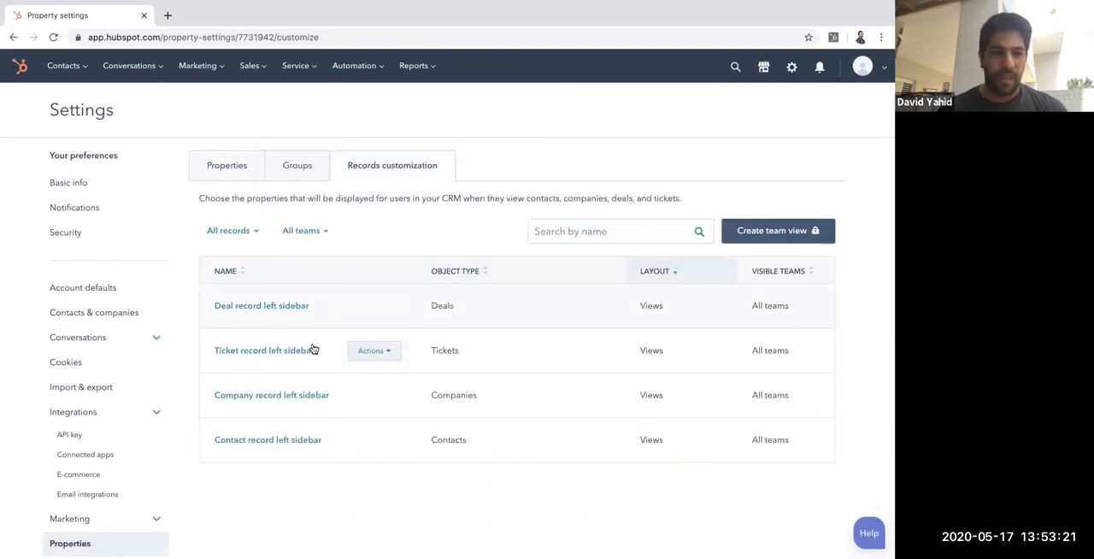
click(289, 309)
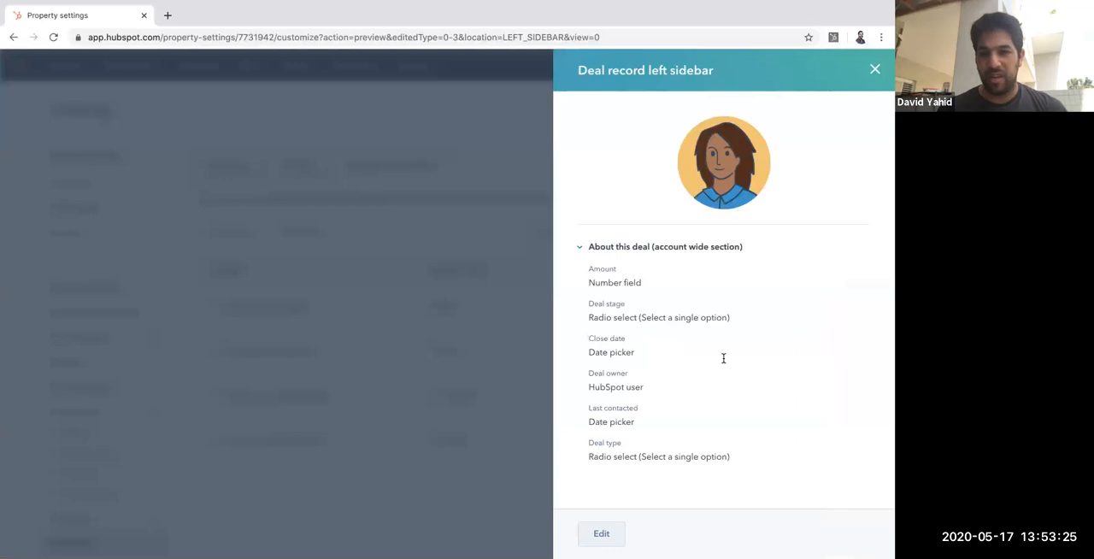
click(601, 533)
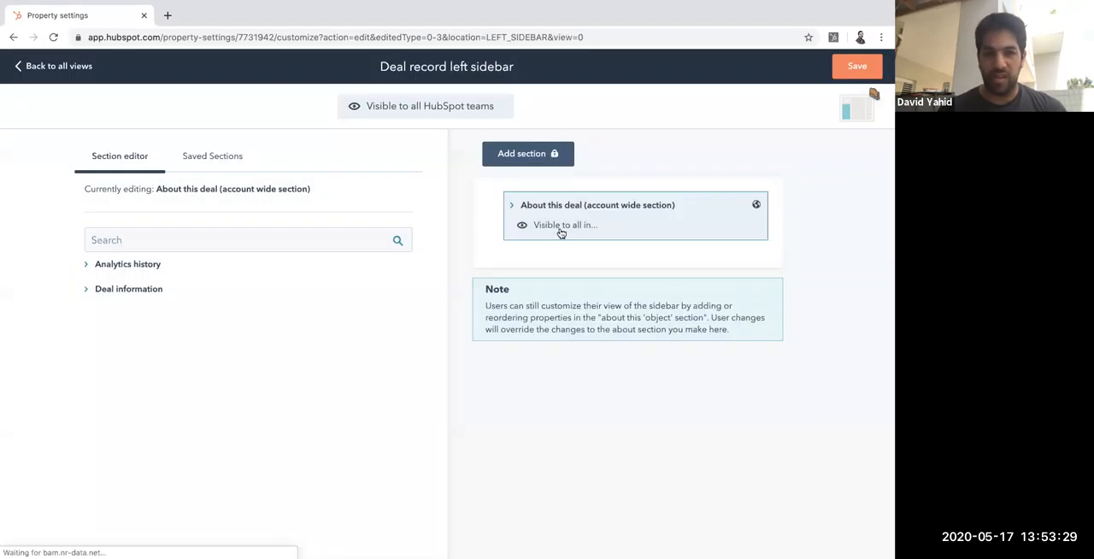
Step: Find the Job Listing URL property by searching for URL and add it to the About this deal section
click(155, 288)
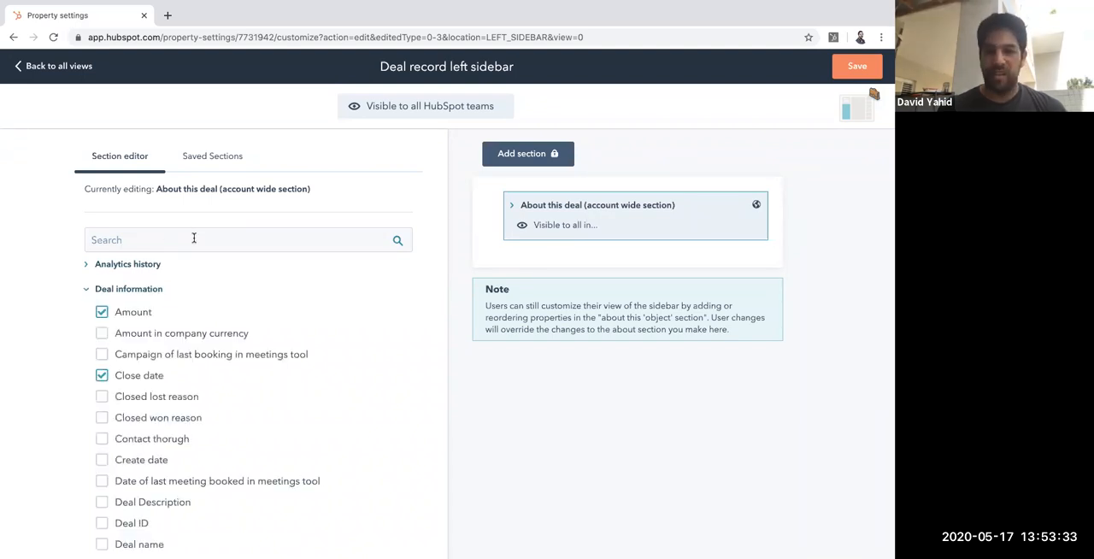
click(195, 237)
text(URL)
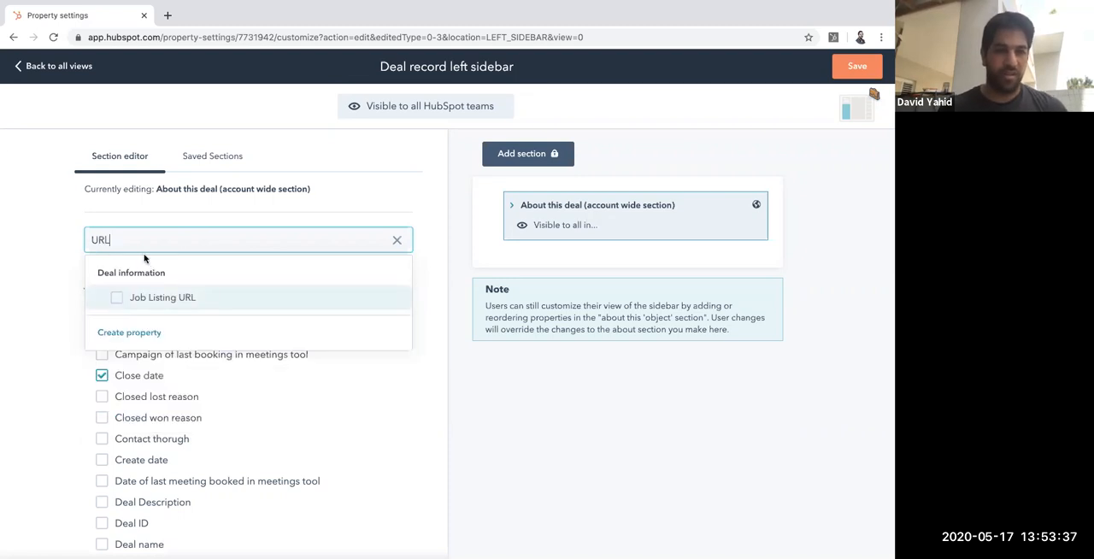
click(143, 297)
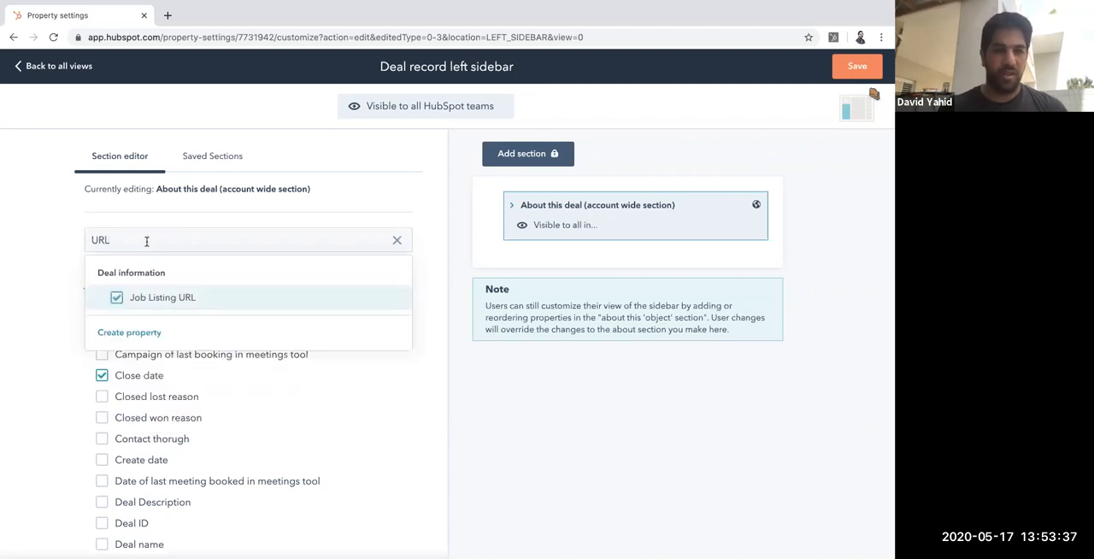
Step: Find the Contact thorugh property by searching for "Cont" and add it to the About this deal section
double_click(146, 242)
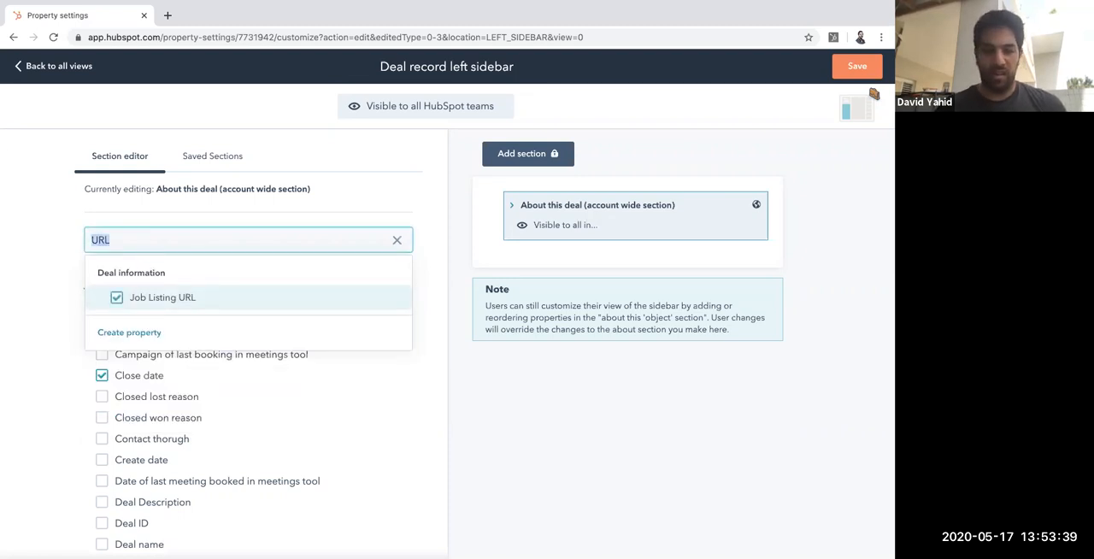
text(Appl)
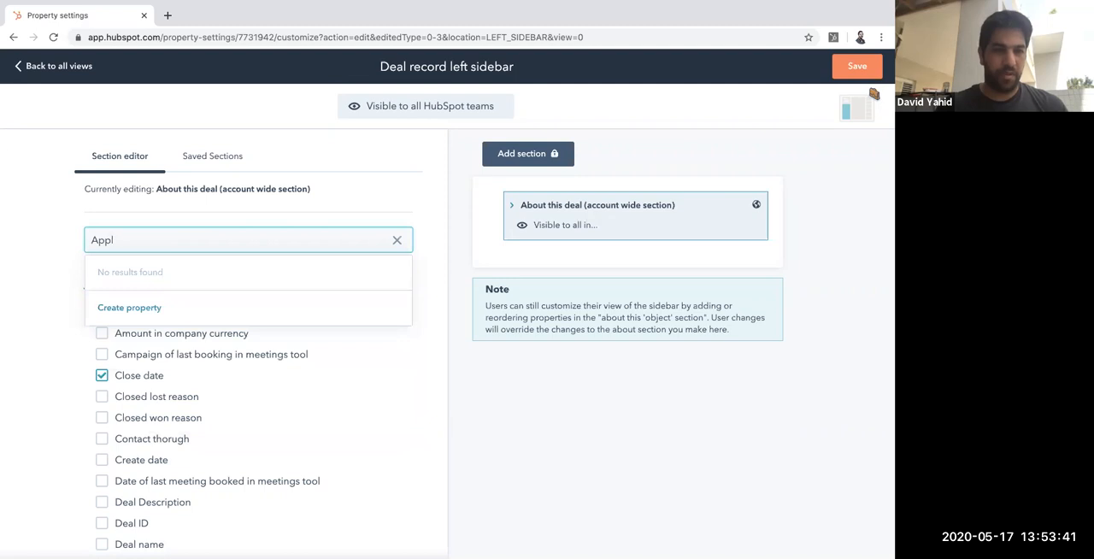
key(BackSpace)
key(BackSpace)
text(Cont)
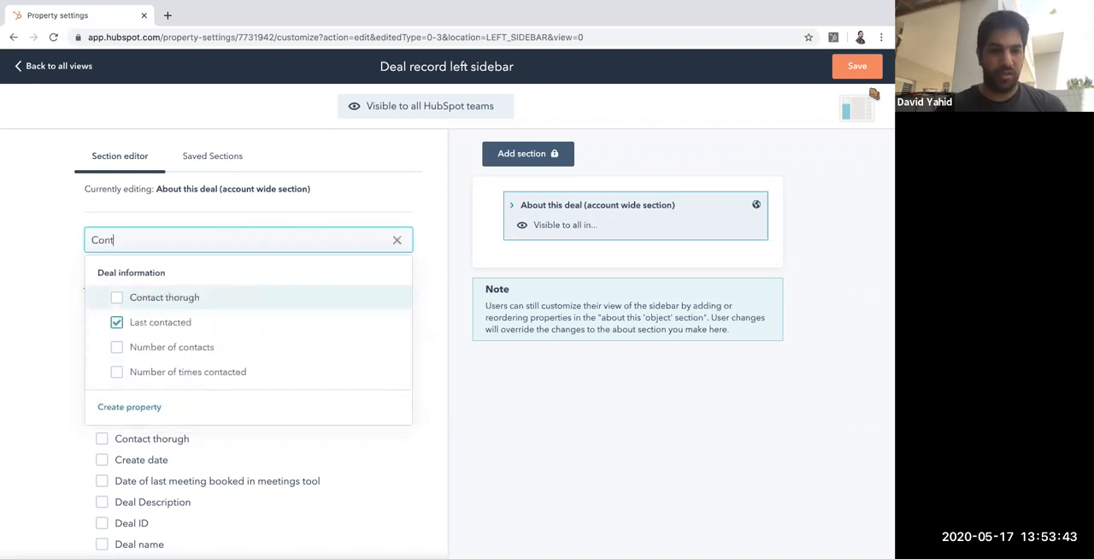
click(117, 298)
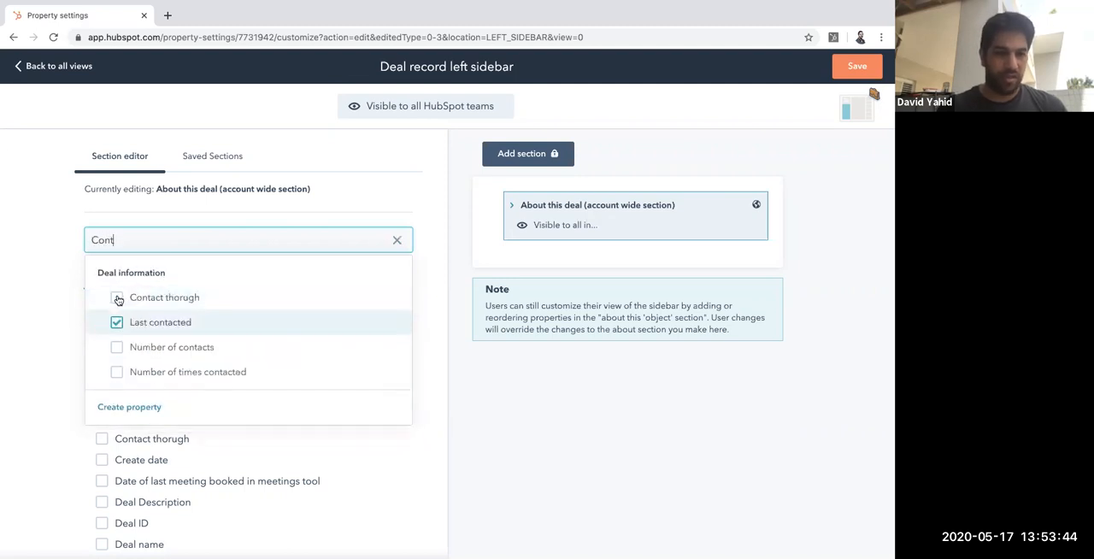
Step: Remove Close date, Deal owner and Deal type from the About this deal section and save the sidebar view
double_click(158, 241)
key(BackSpace)
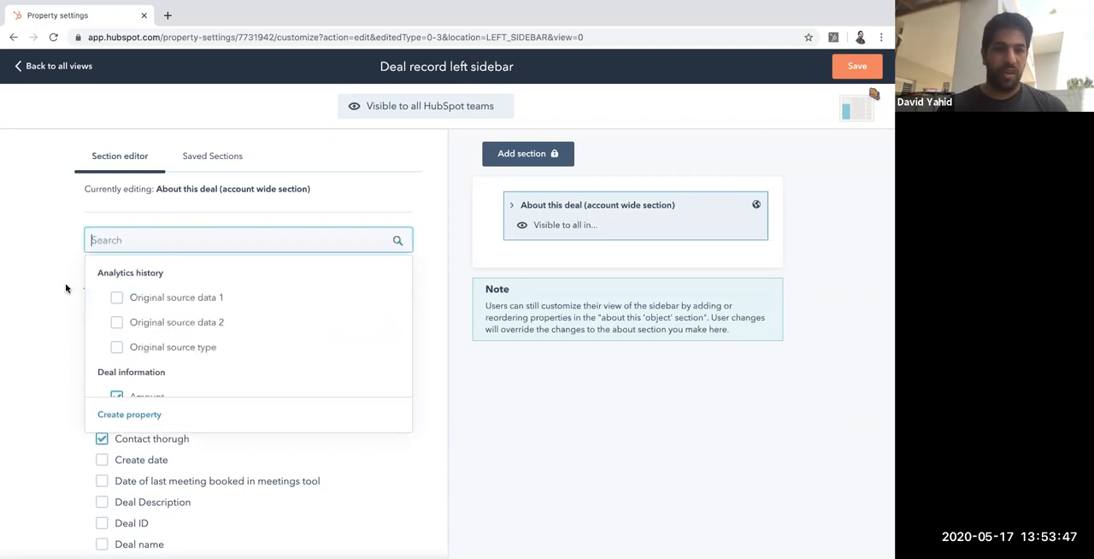
click(82, 315)
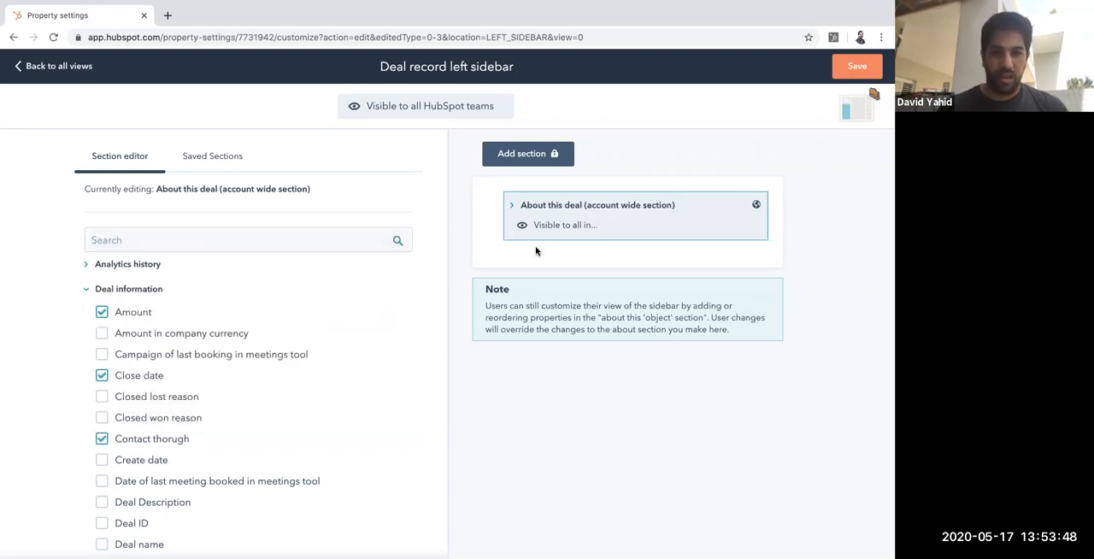
click(517, 206)
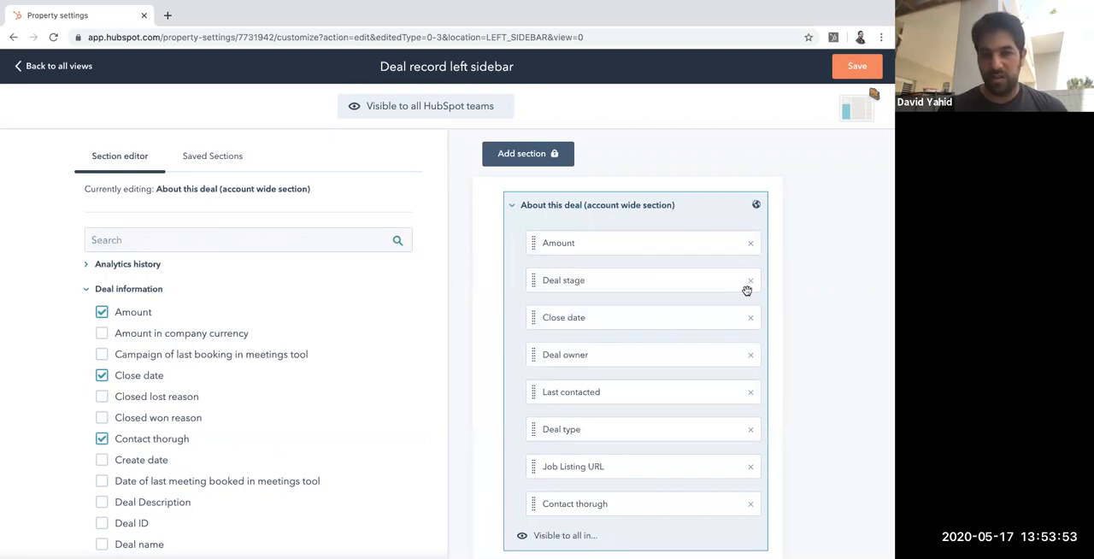
click(750, 319)
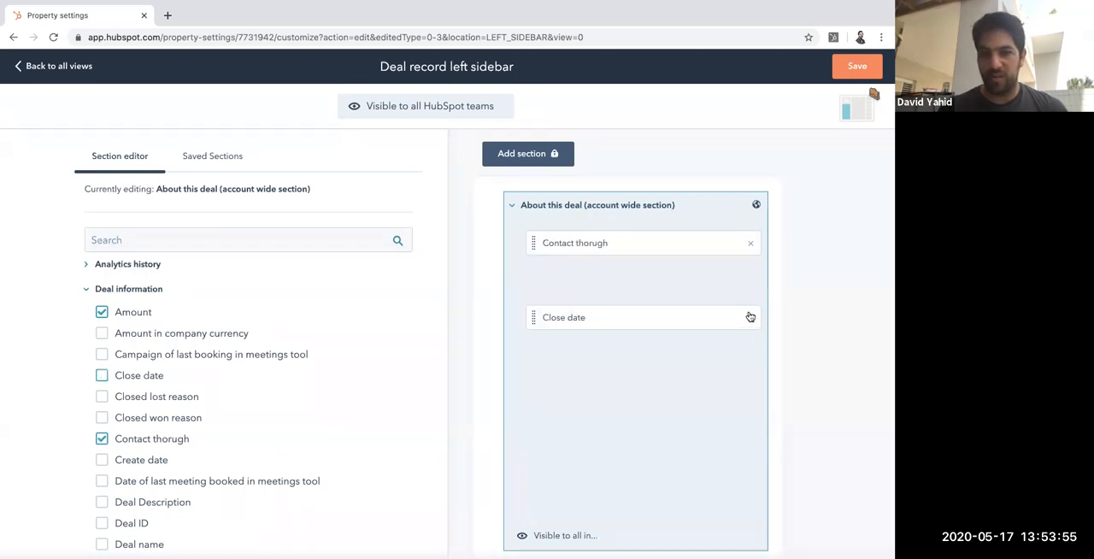
click(750, 320)
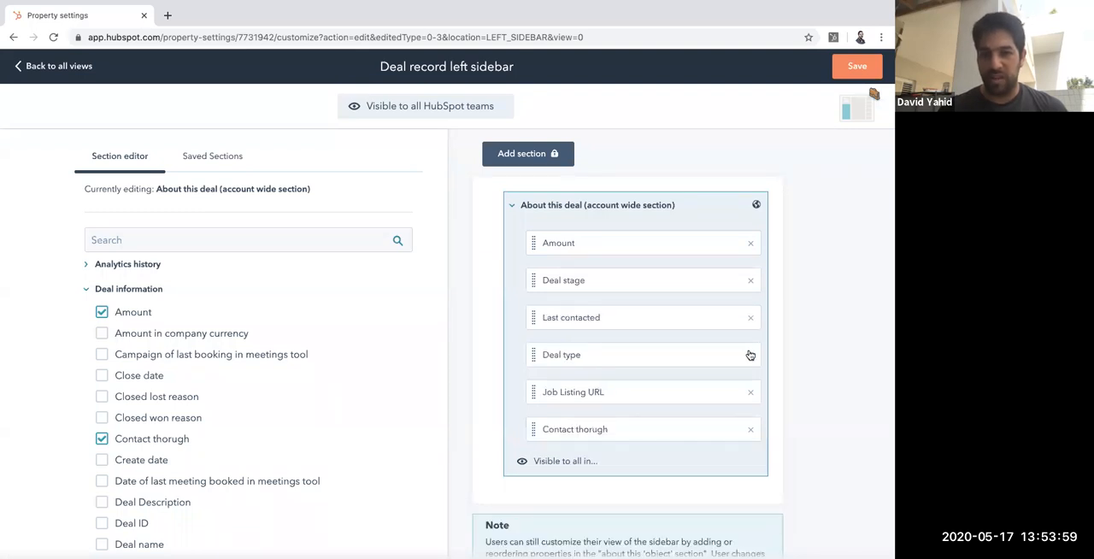
click(750, 354)
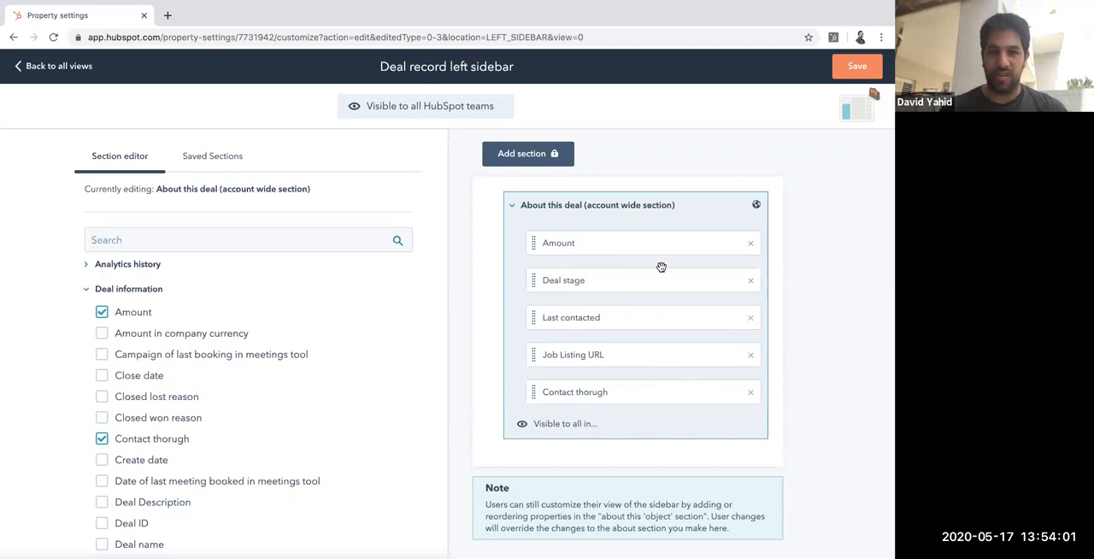
click(856, 66)
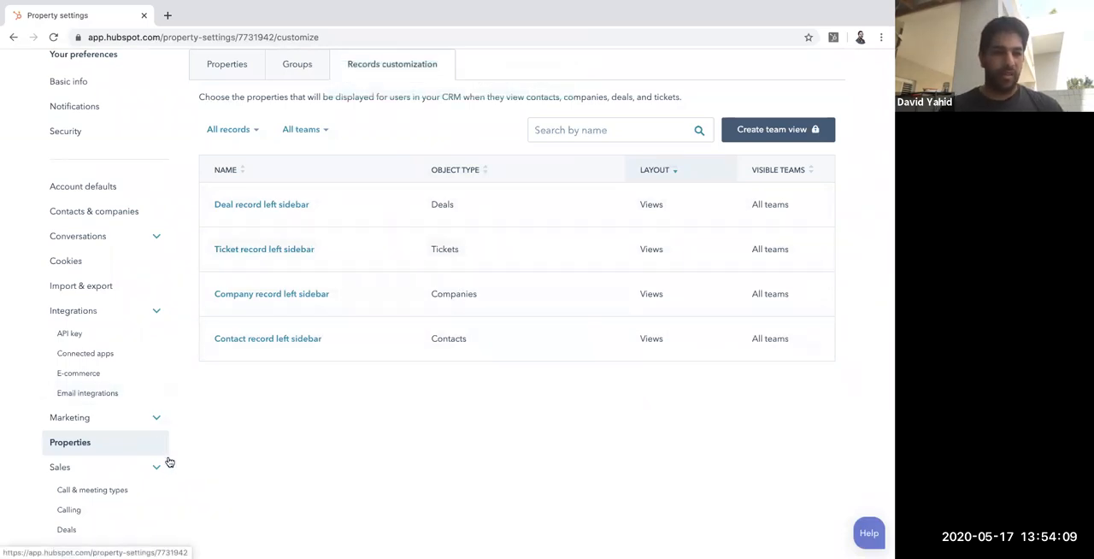
Step: In the Deals settings, rename the Appointment scheduled stage of the Sales Pipeline to Need to Apply
scroll(166, 459, down, 3)
click(66, 380)
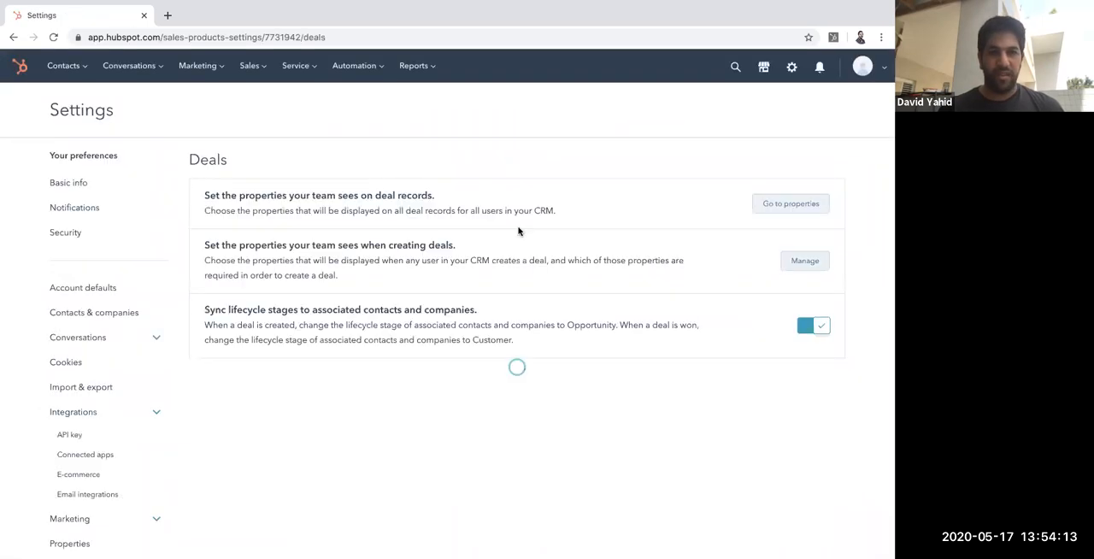
scroll(398, 359, down, 5)
scroll(392, 352, down, 1)
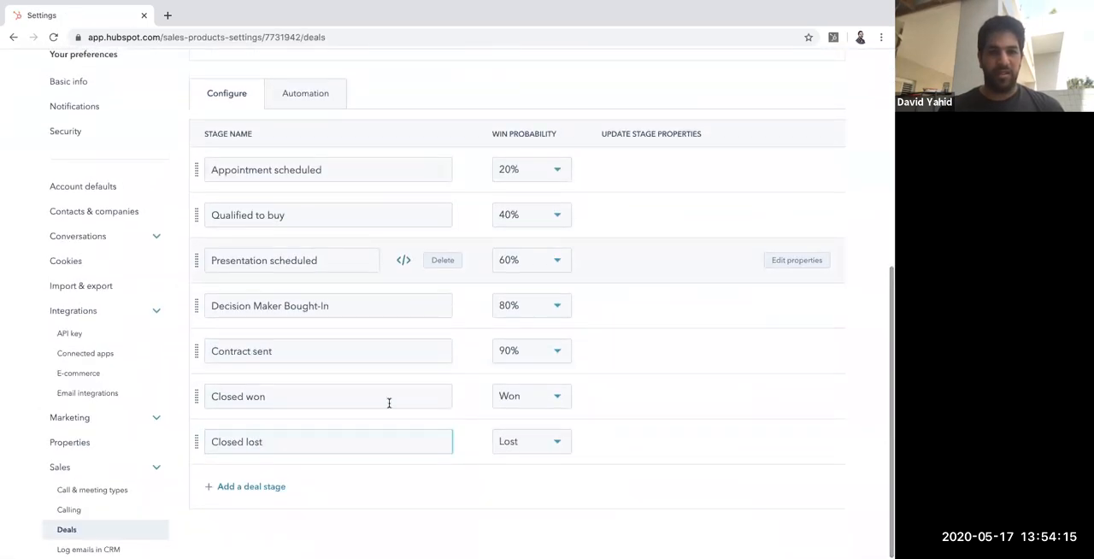
triple_click(345, 175)
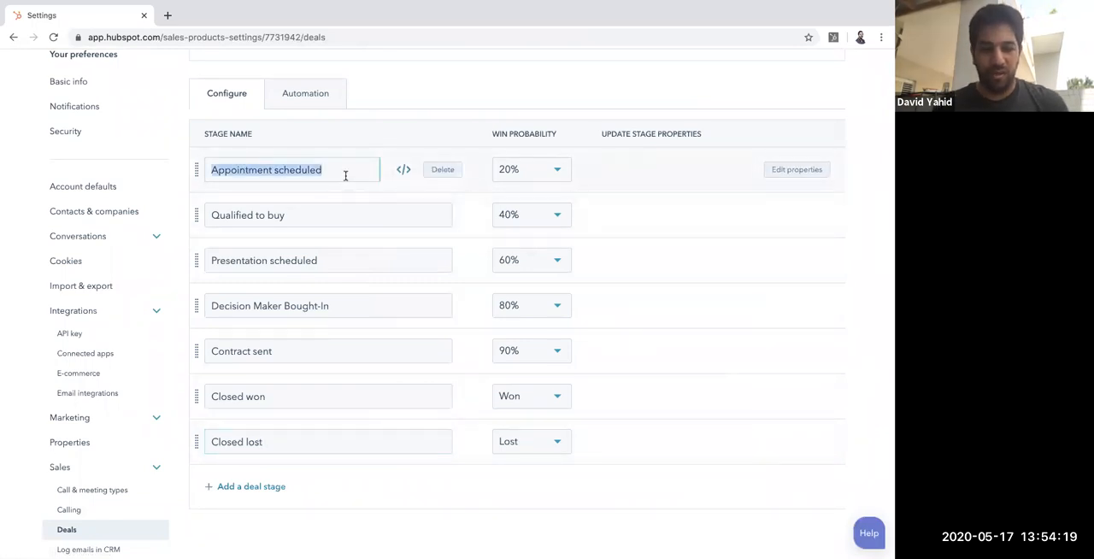
text(N)
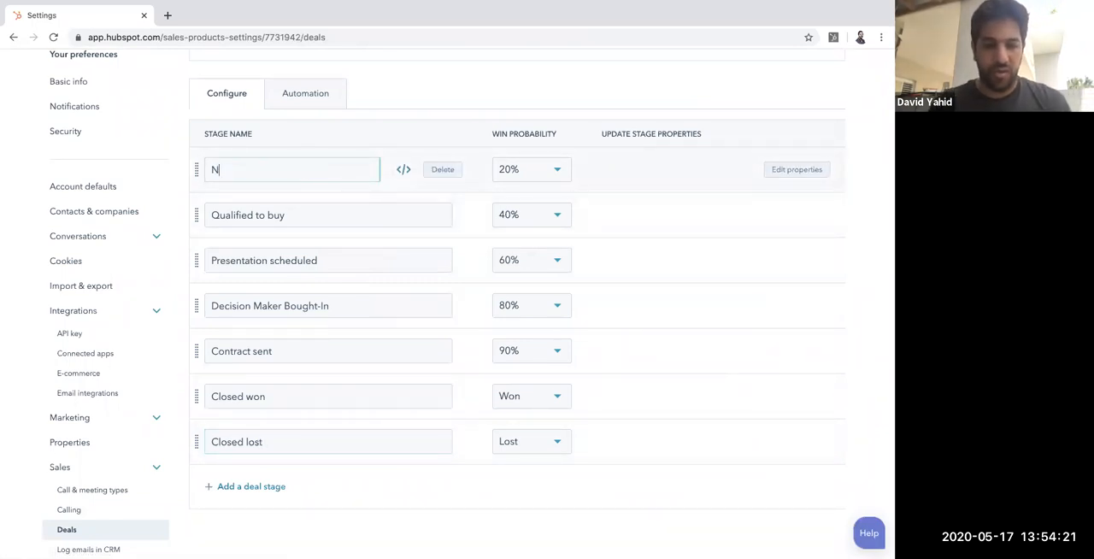
text(eed to Apply)
Step: Rename the Qualified to buy stage to Applied
click(340, 212)
triple_click(339, 213)
text(Applied)
Step: Rename the Presentation scheduled stage to Phone Interview, with only the initials capitalized
click(335, 257)
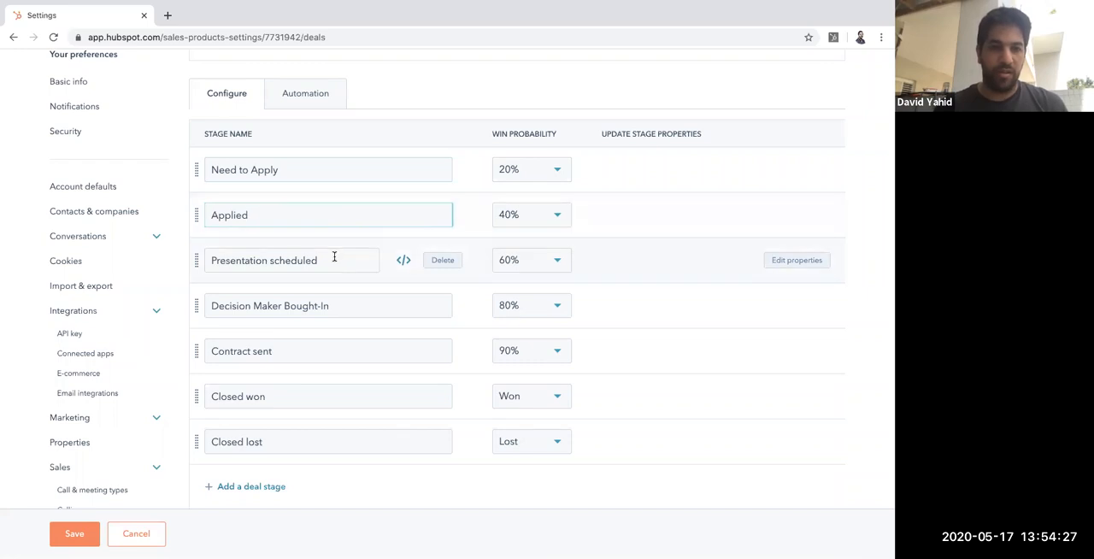
triple_click(334, 256)
key(BackSpace)
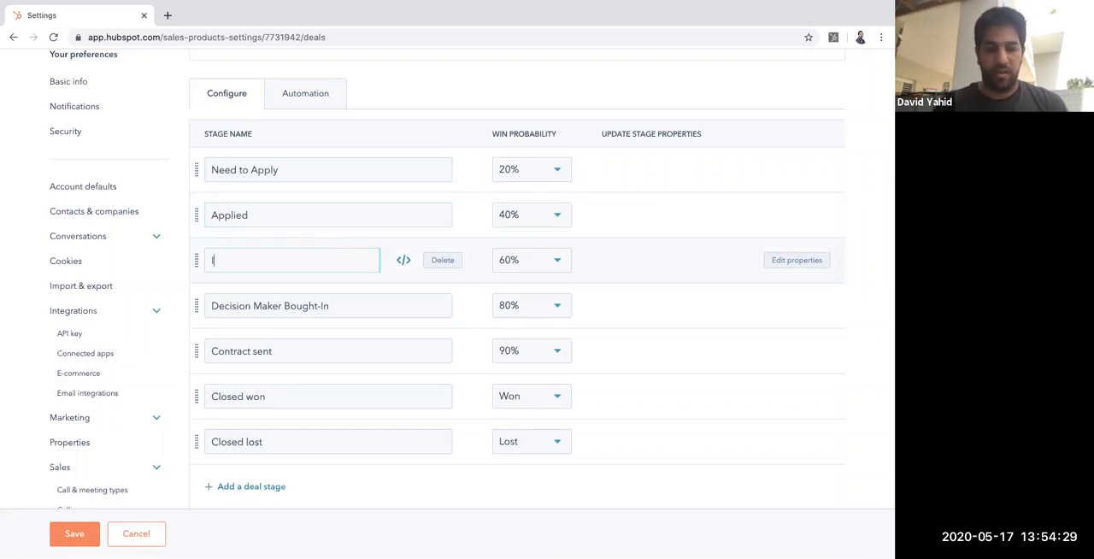
text(Phone INterview)
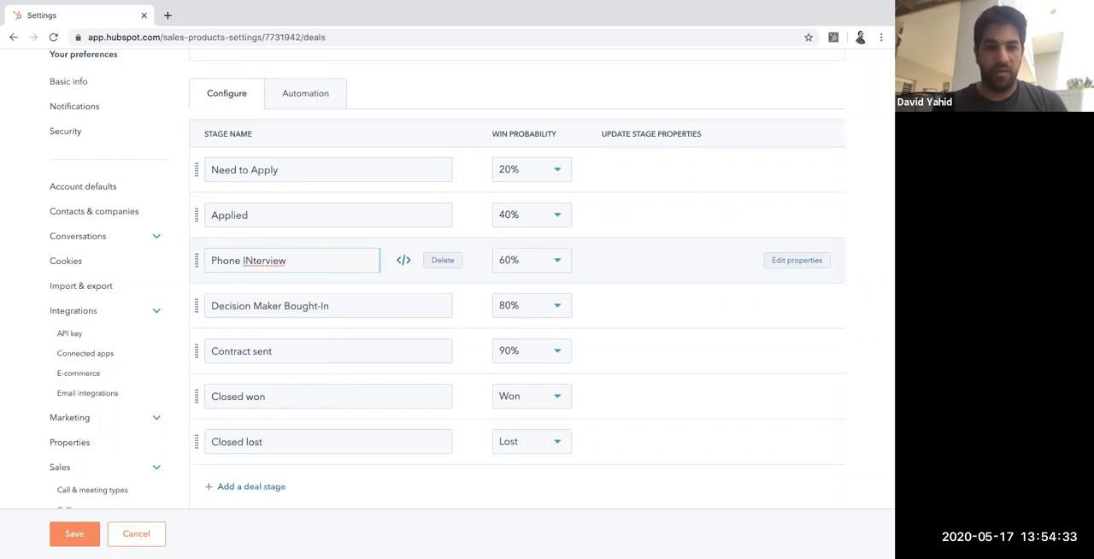
right_click(286, 265)
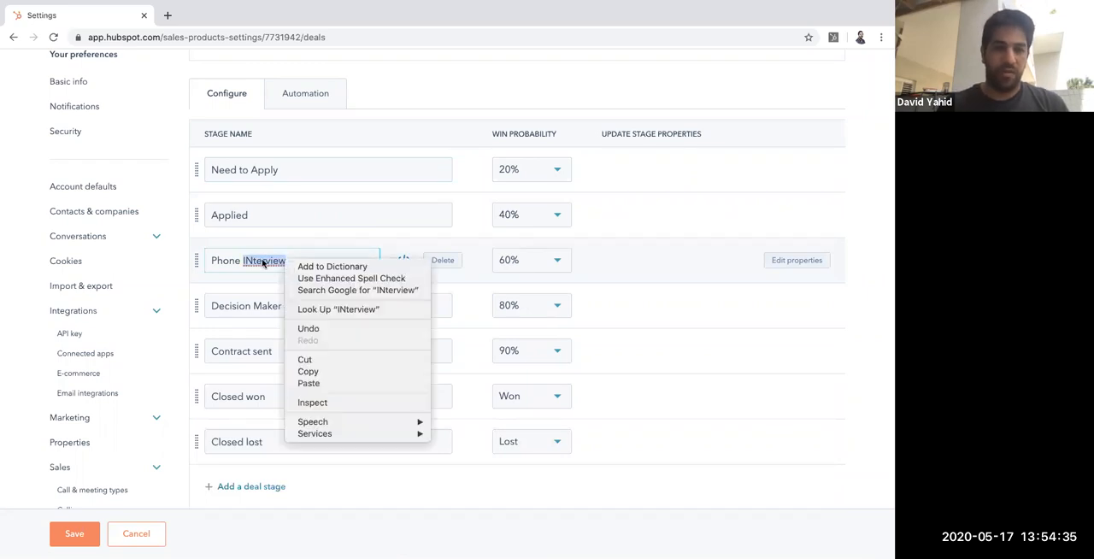
click(263, 261)
text(Interview)
Step: Rename the Decision Maker Bought-In stage to In person Interview
click(254, 305)
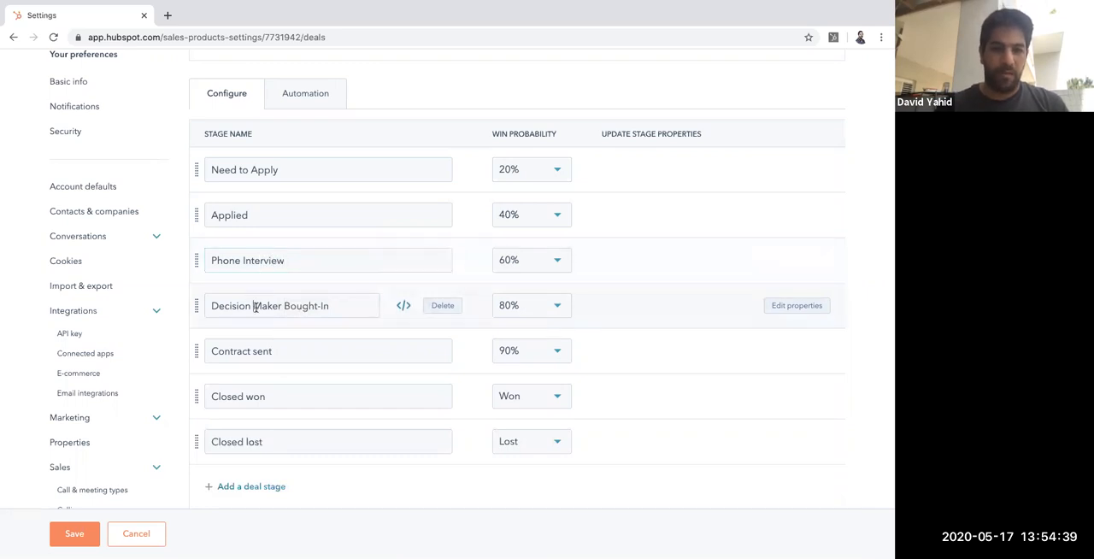
triple_click(255, 307)
text(In person Interview)
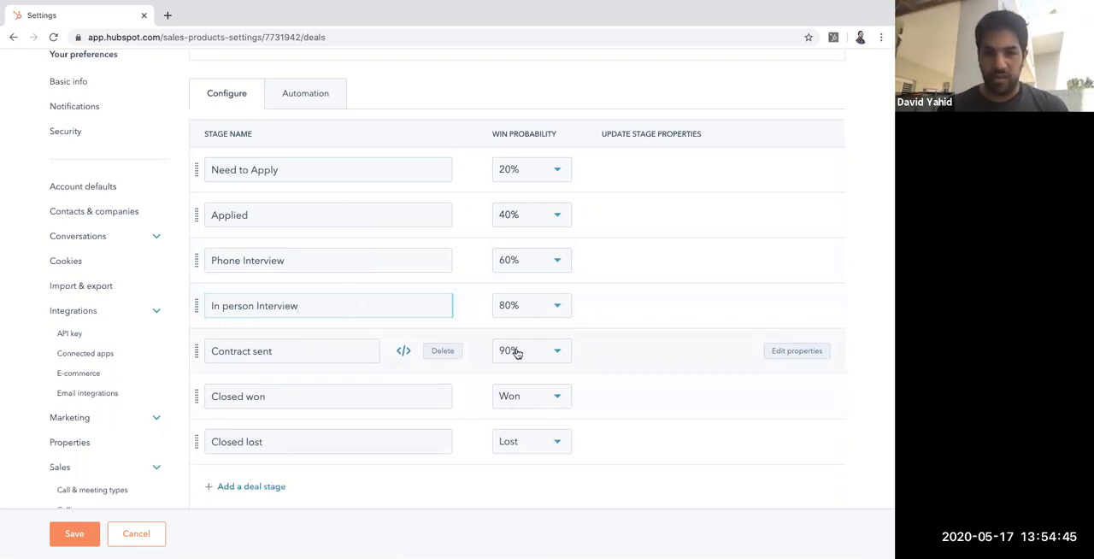
Step: Delete the Contract sent, In person Interview and Closed won stages from the pipeline
click(451, 354)
click(450, 354)
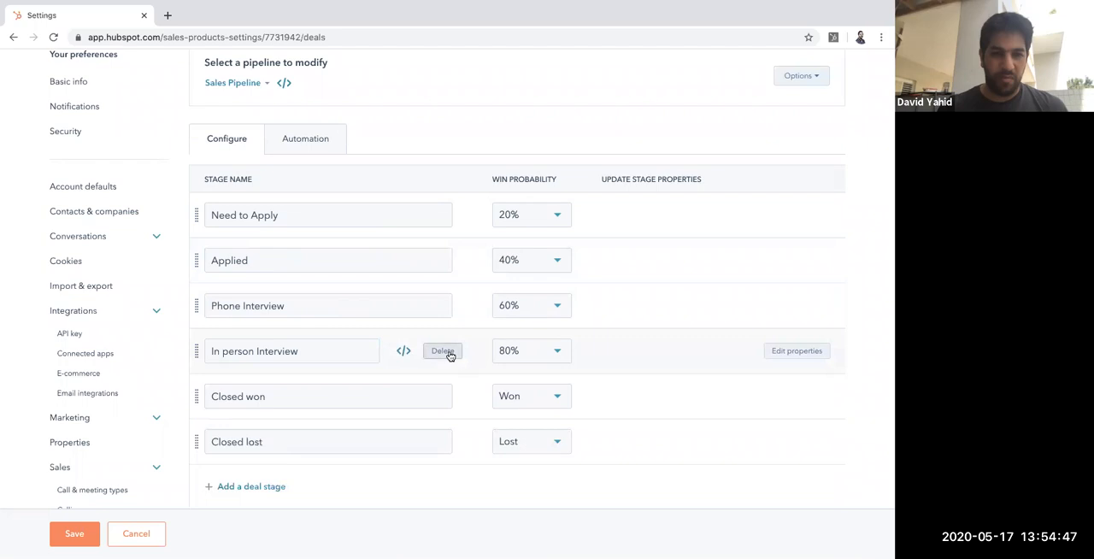
click(446, 398)
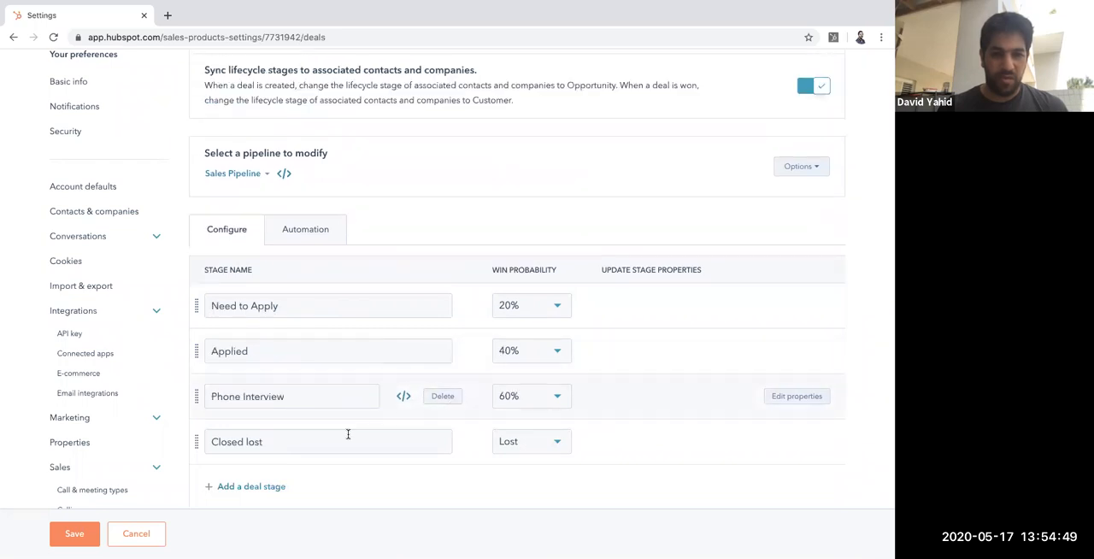
Step: Rename the Closed lost stage to In person Interview
double_click(338, 441)
key(ctrl+a)
text(ln person Int)
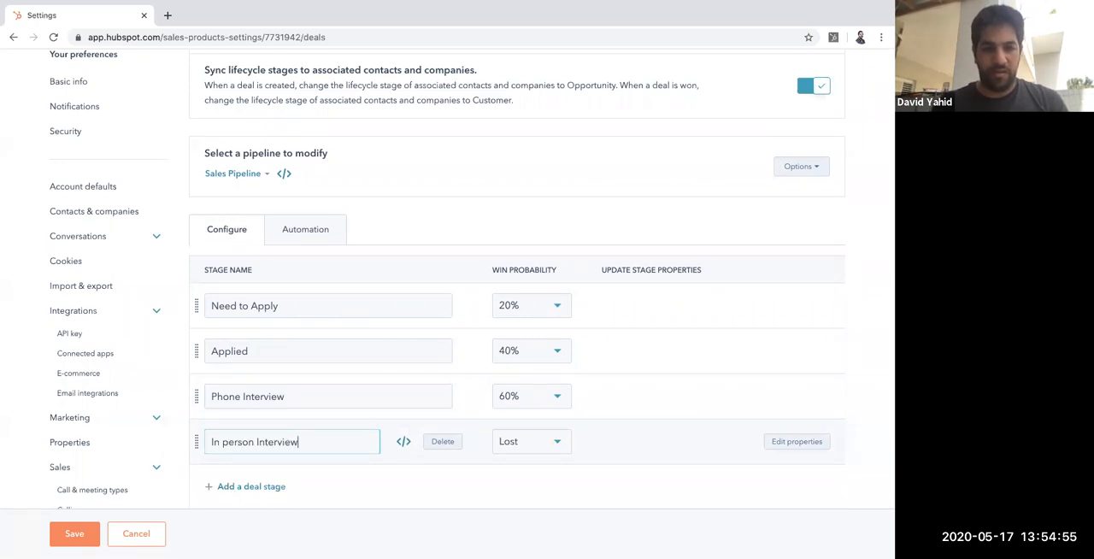
Step: Add a deal stage named Lost at the end of the pipeline and save the stage changes
click(274, 487)
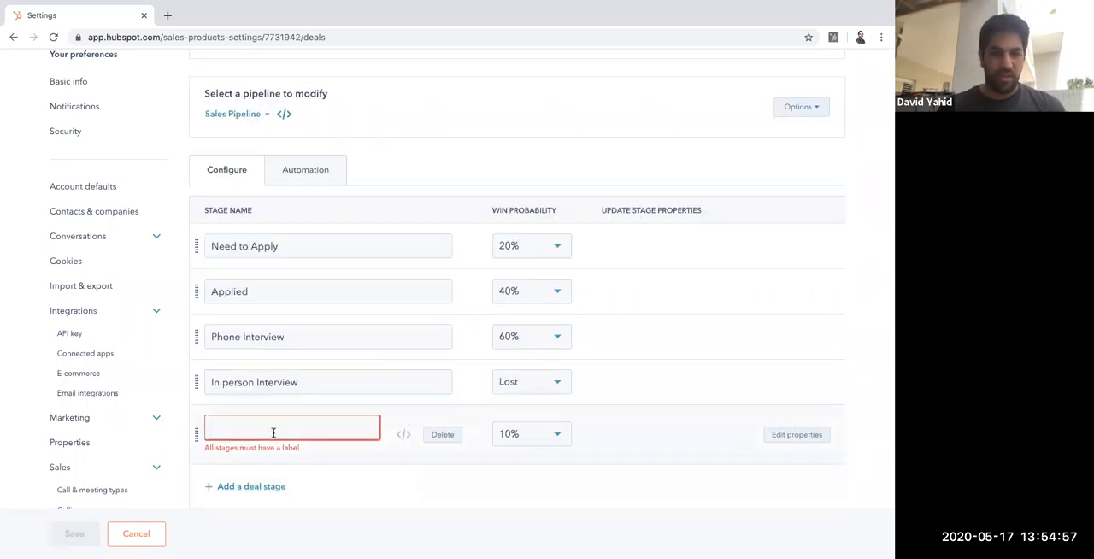
text(Lost)
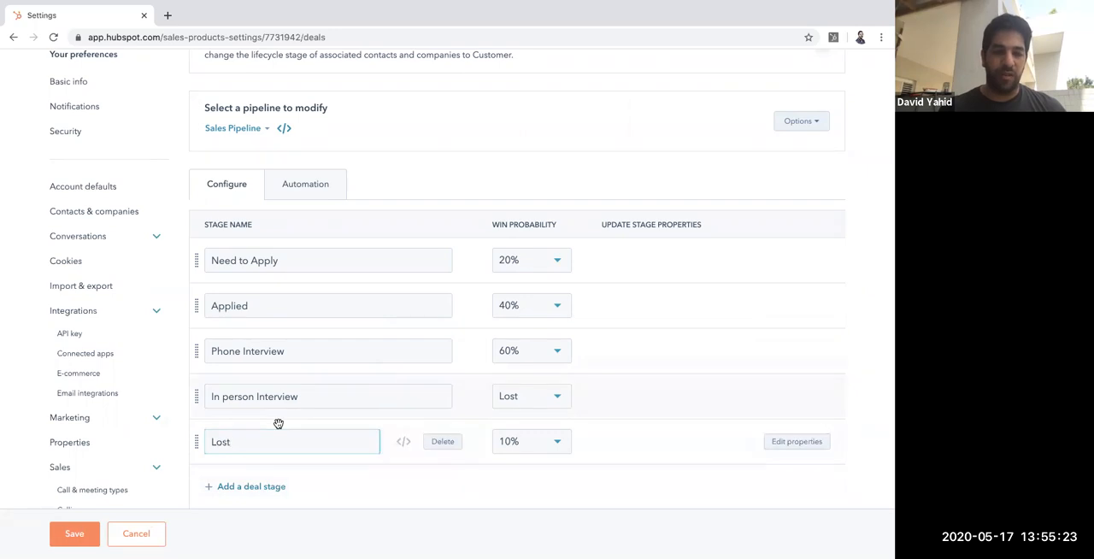
click(86, 531)
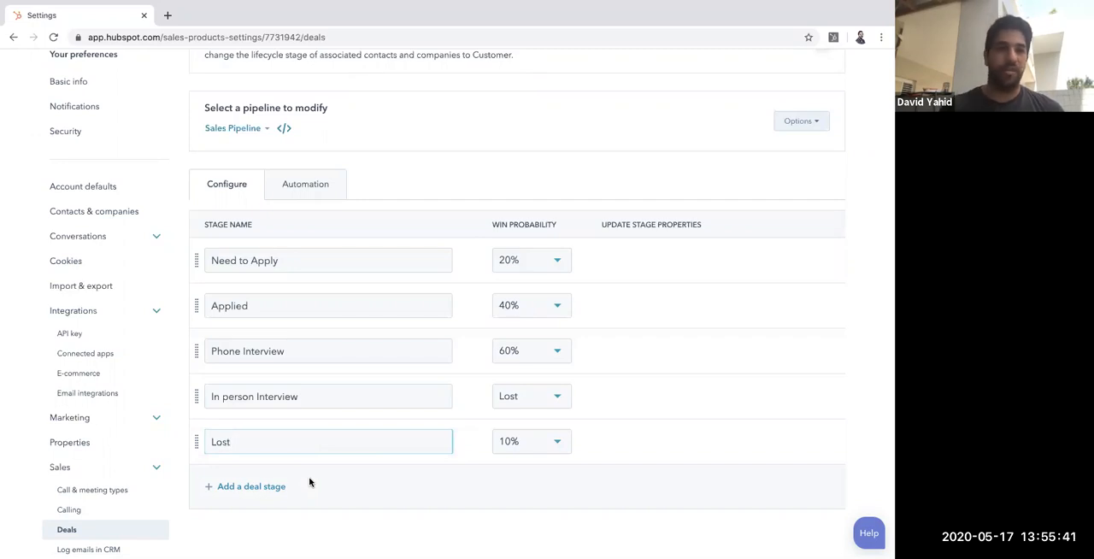
Step: Go to the Contacts list and start creating a new contact
scroll(304, 475, up, 5)
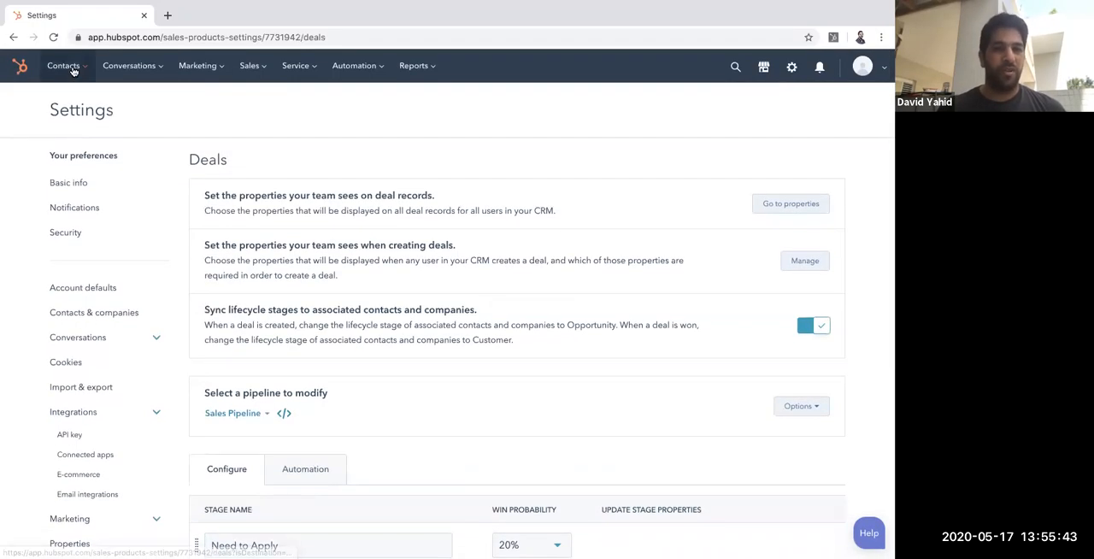
click(72, 68)
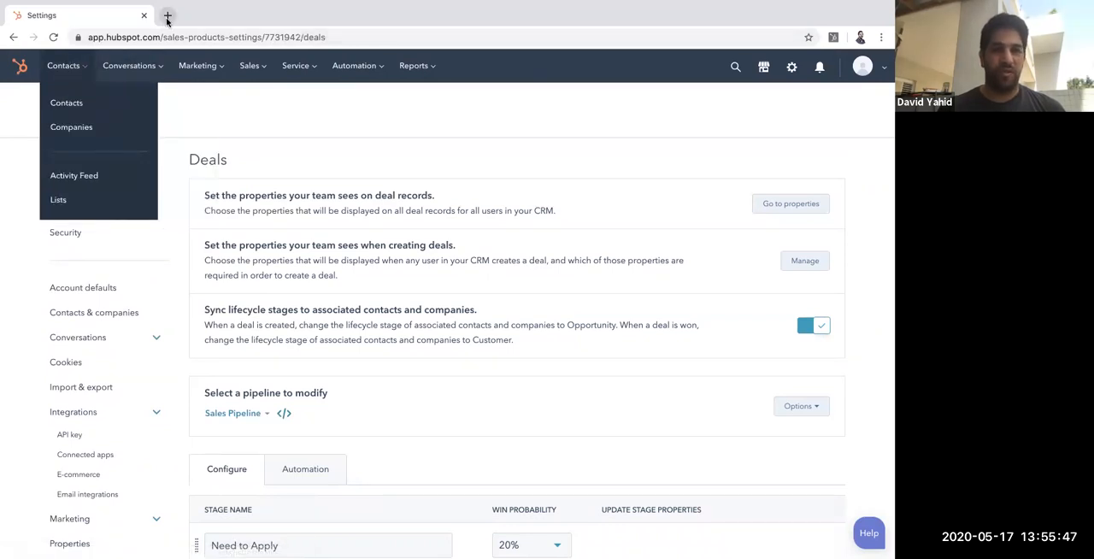
click(66, 102)
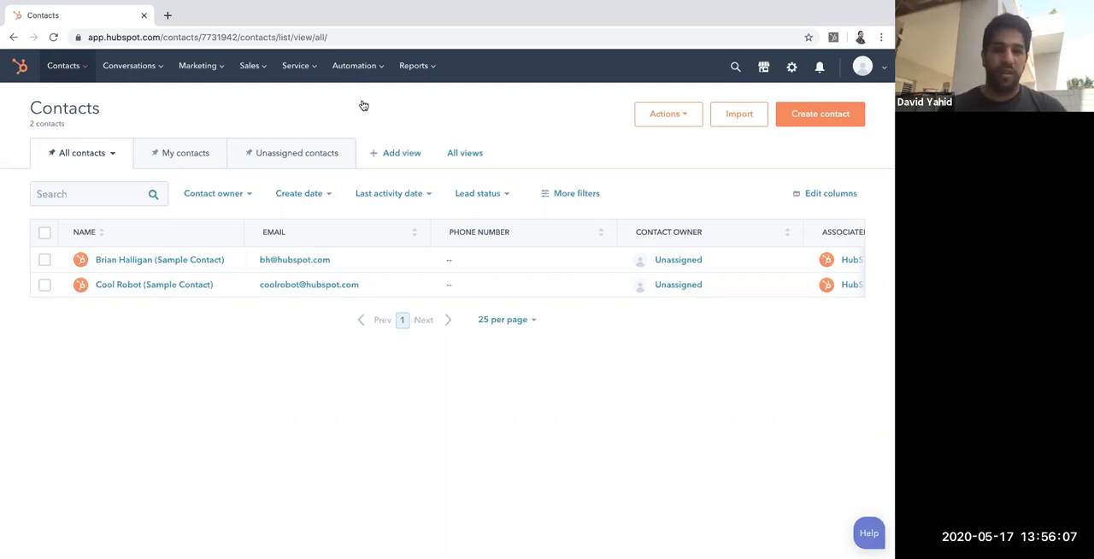
click(820, 114)
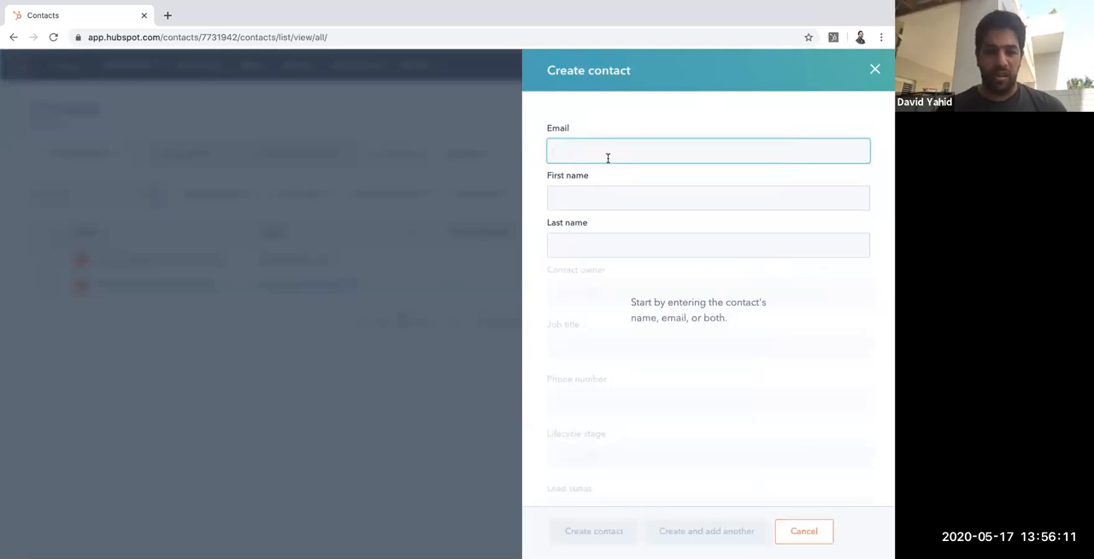
Step: Log in to the HubSpot Sales Extension with the existing Google account, then return to the new contact form
click(833, 37)
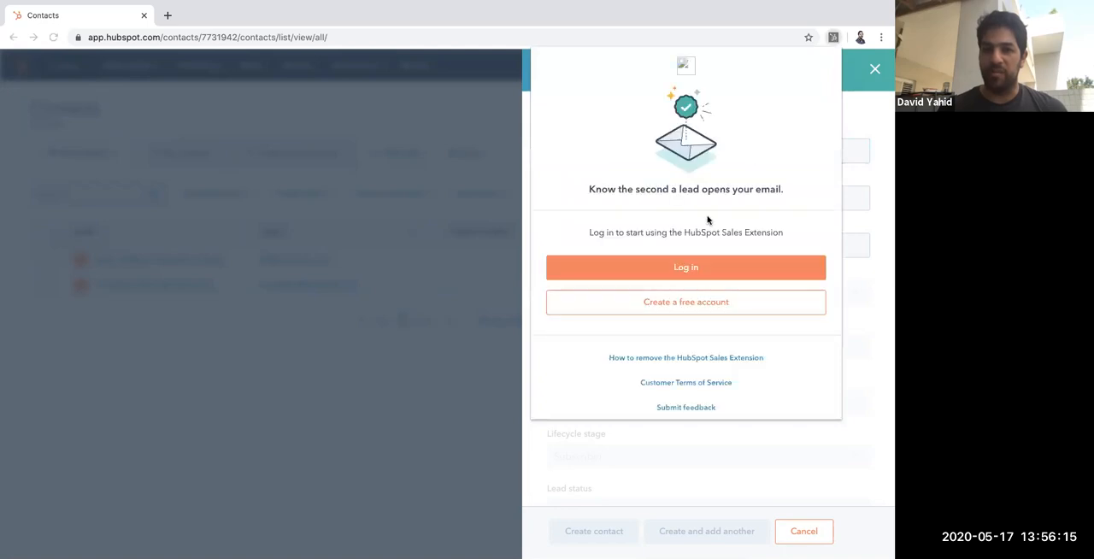
click(696, 267)
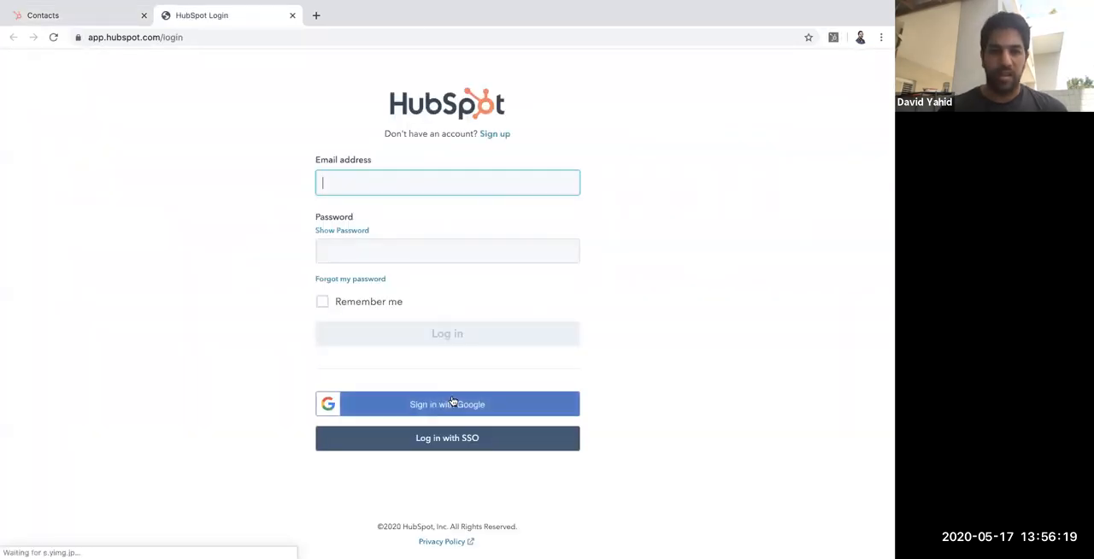
click(452, 402)
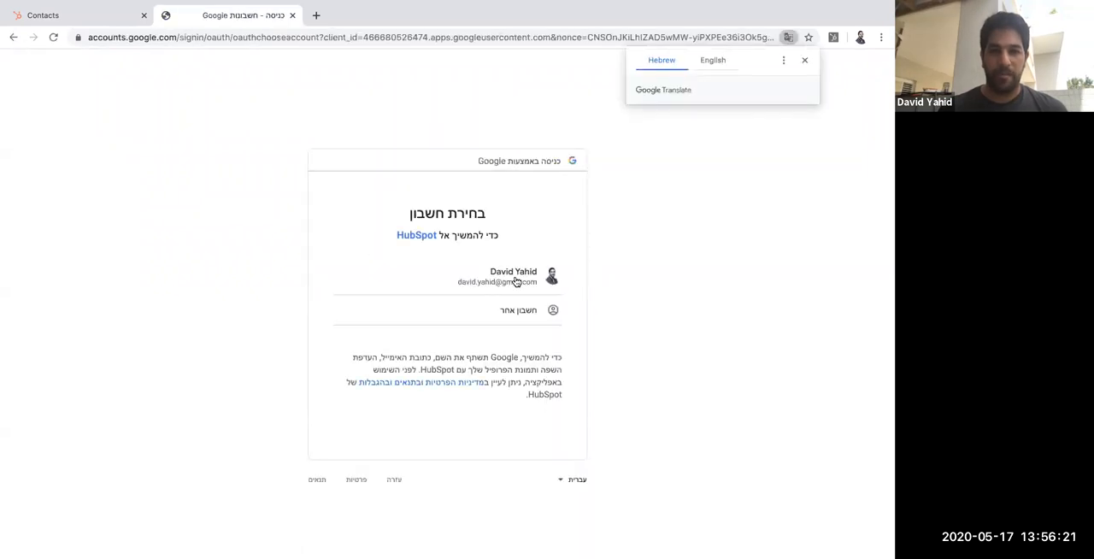
click(514, 278)
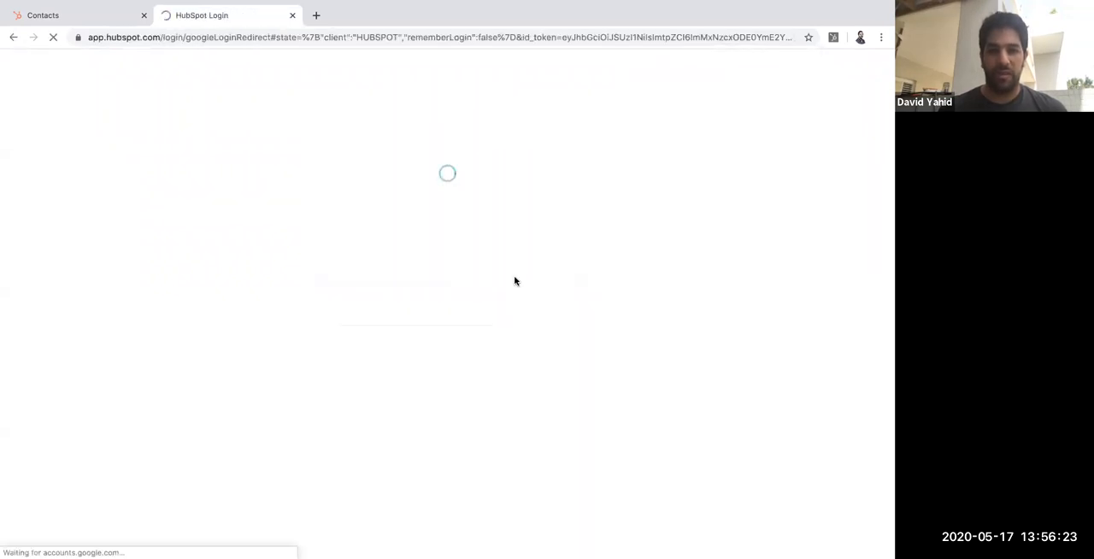
click(293, 18)
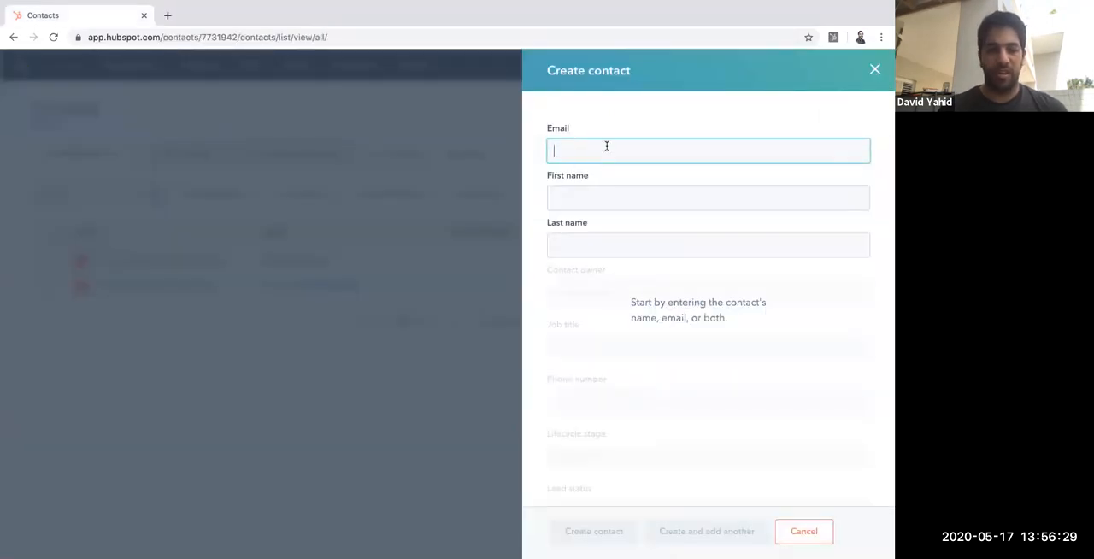
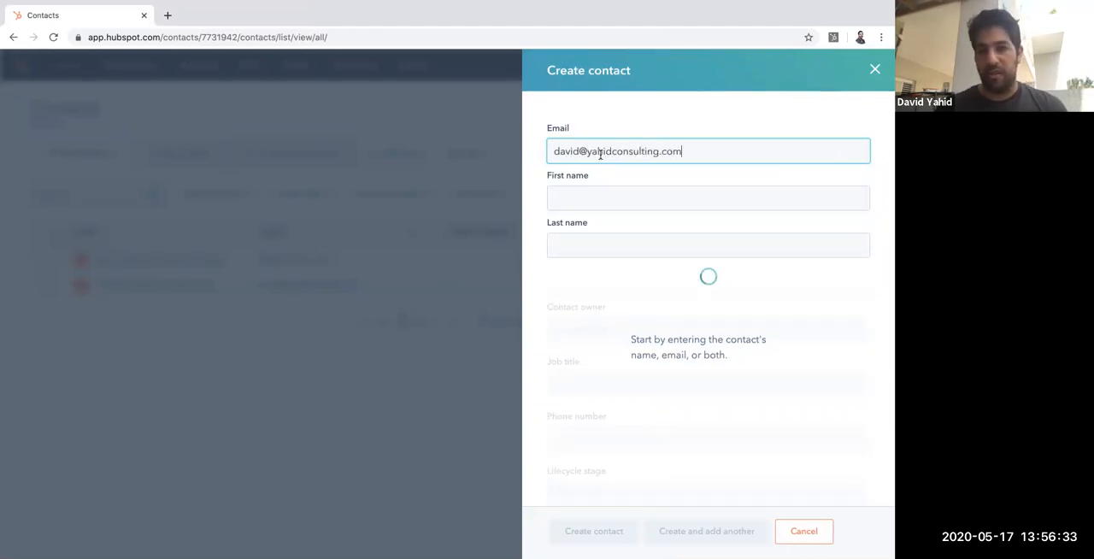
Step: Fill in the new contact's email, first name and last name, and set the job title to CEO
click(607, 195)
key(Tab)
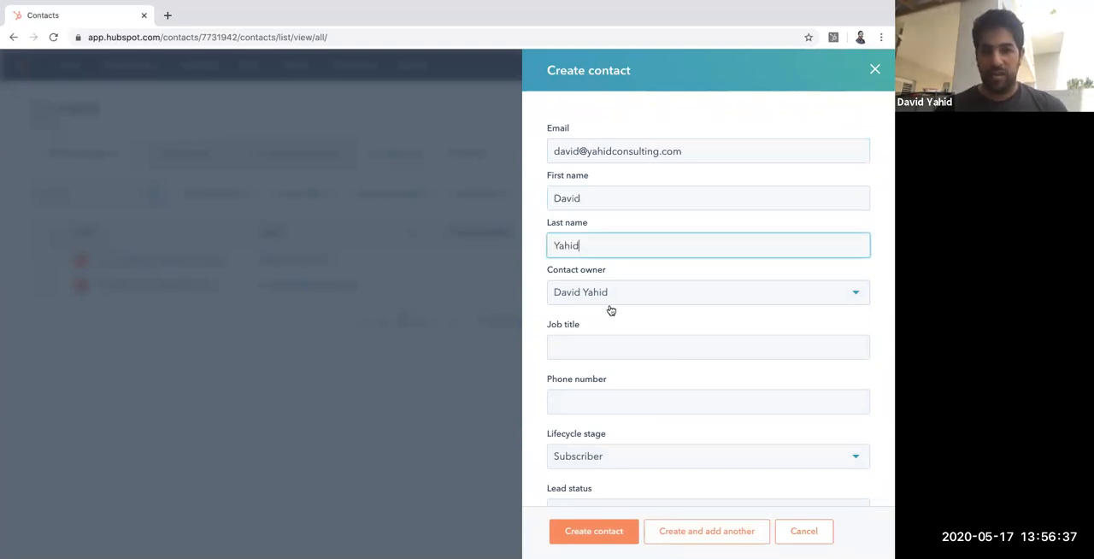
click(607, 347)
text(CEO)
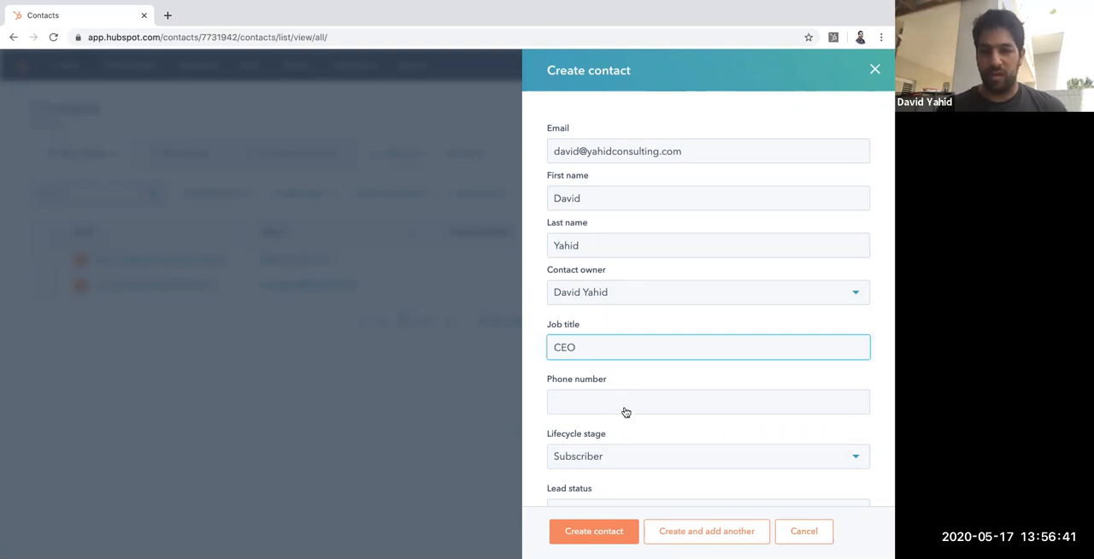
Step: Create the contact from the completed form
scroll(624, 410, down, 2)
click(597, 531)
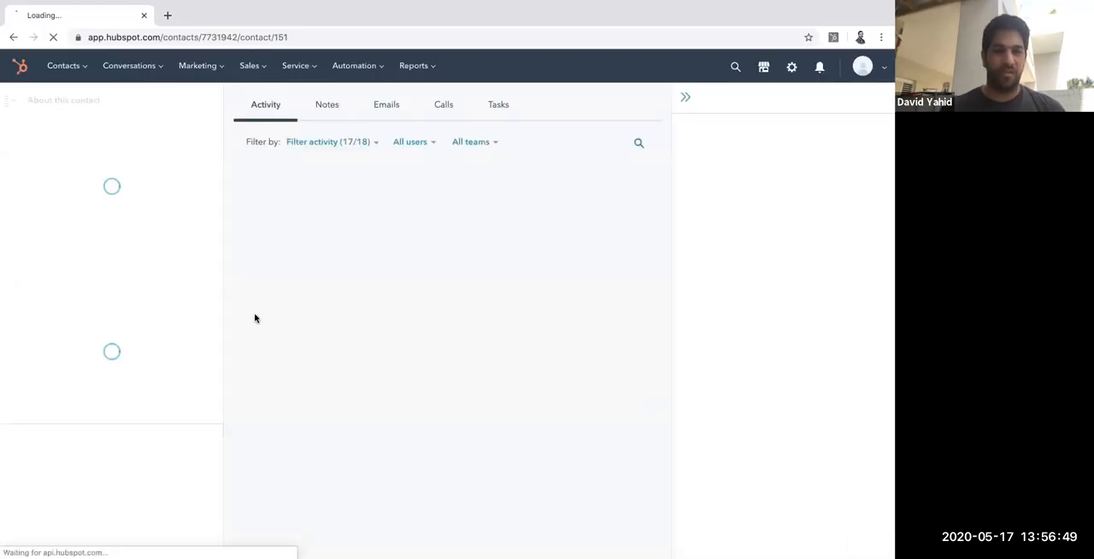
Step: Go to the Companies list and examine the details recorded across the columns for the new contact's company
click(83, 74)
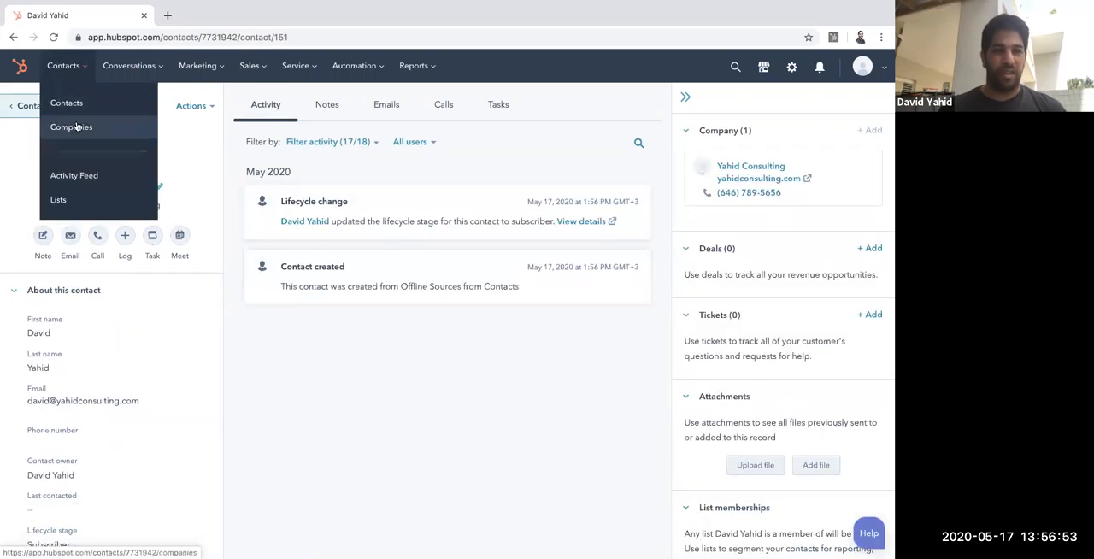
click(77, 126)
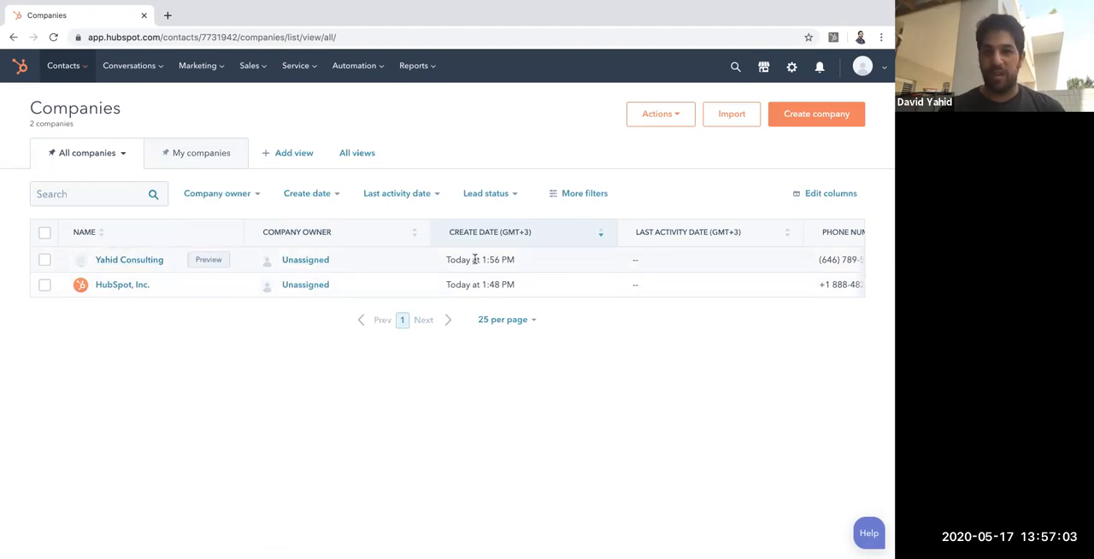
scroll(472, 258, right, 2)
scroll(393, 254, left, 2)
scroll(675, 258, right, 5)
drag(689, 261, 671, 261)
drag(843, 258, 507, 257)
scroll(493, 257, left, 5)
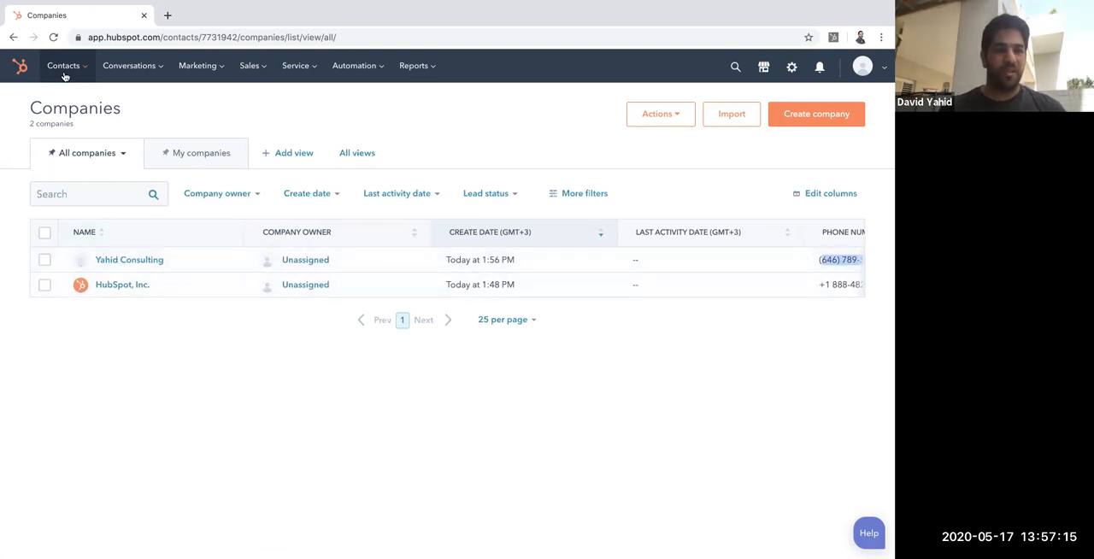
Step: Go to the Deals board and start creating a new deal
mouse_move(64, 77)
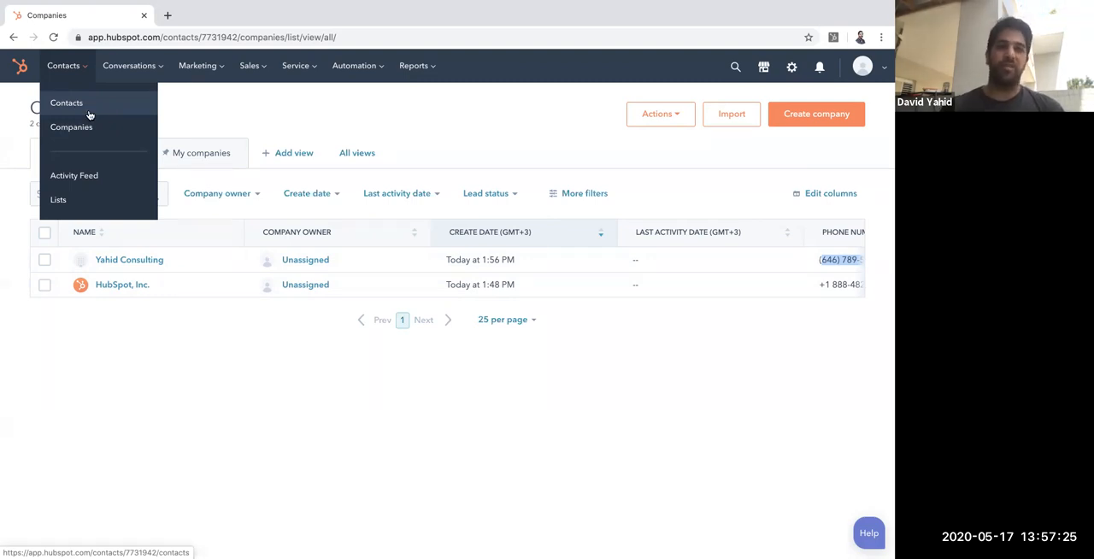
mouse_move(249, 65)
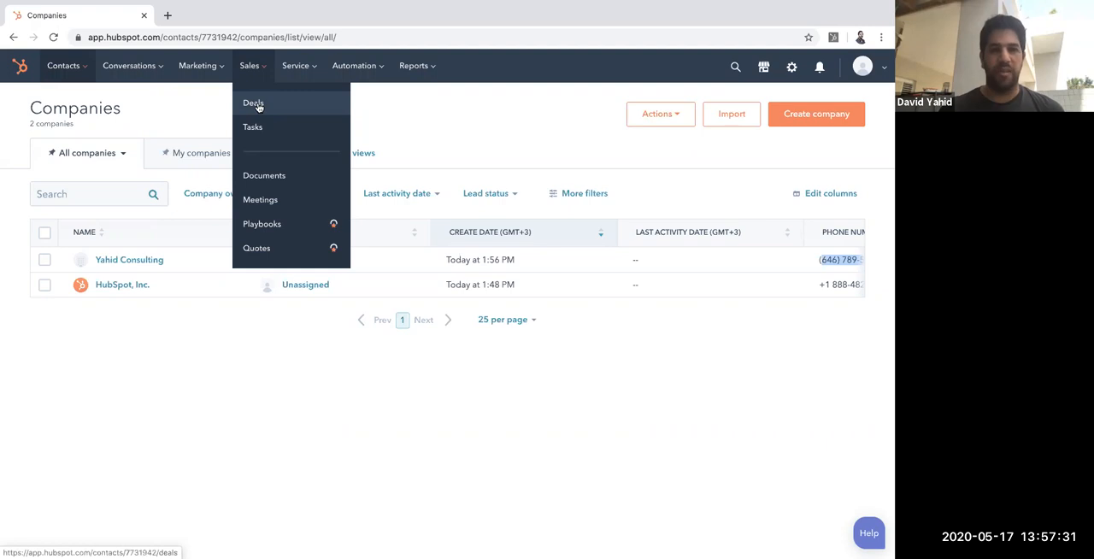
click(255, 103)
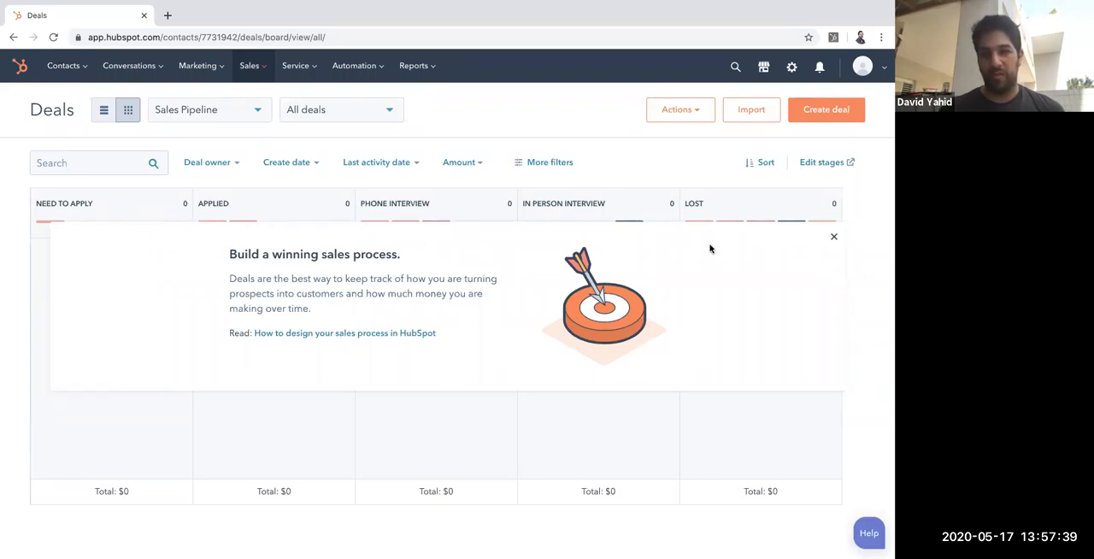
click(851, 109)
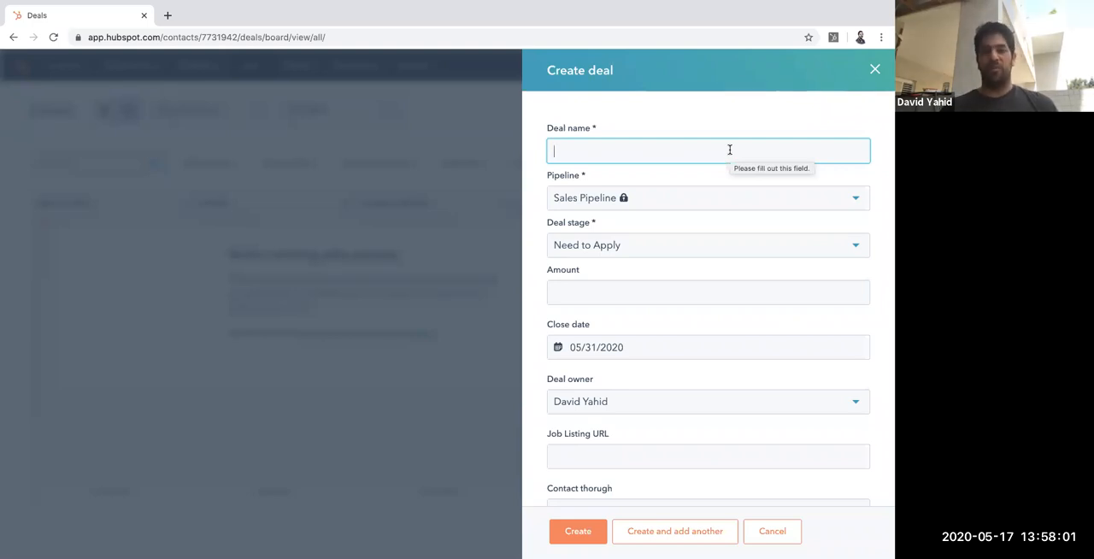
Step: Name the deal PPC Specialist, set its stage to Need to Apply and its amount to 100,000
text(PPC Specialist)
click(699, 250)
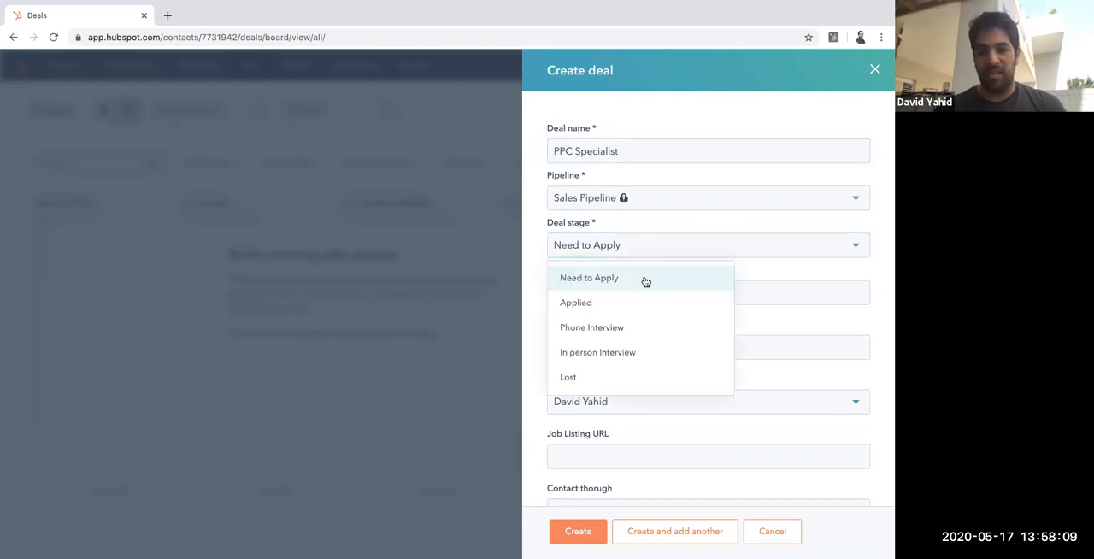
click(646, 280)
click(632, 292)
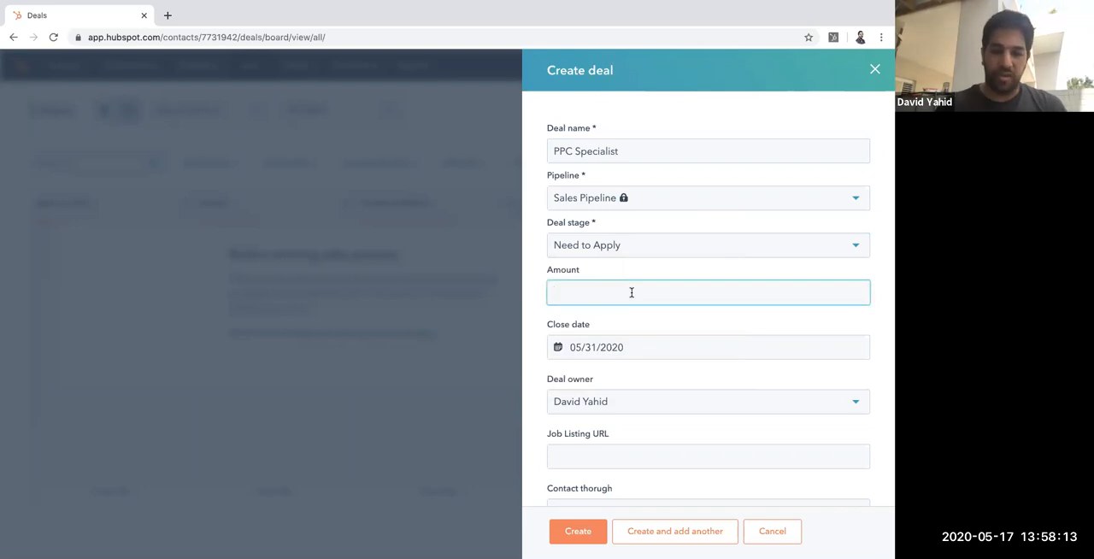
text(100,000)
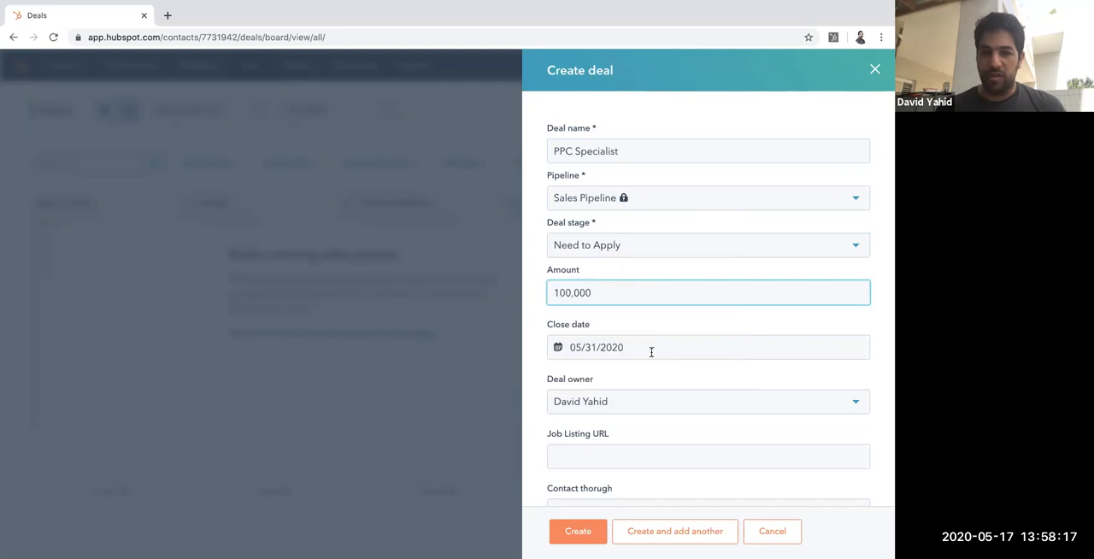
scroll(656, 352, down, 1)
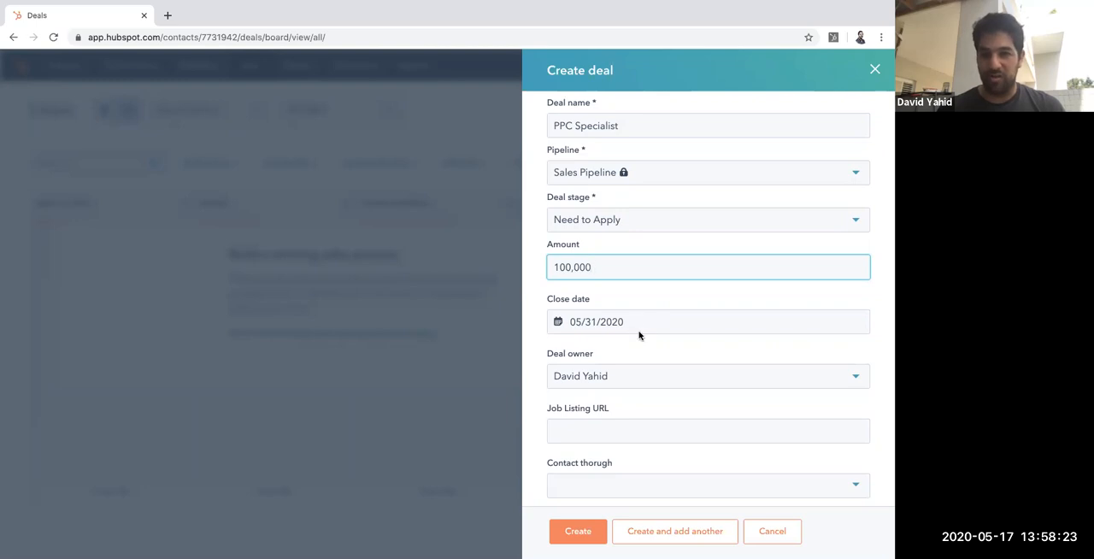
scroll(650, 391, down, 5)
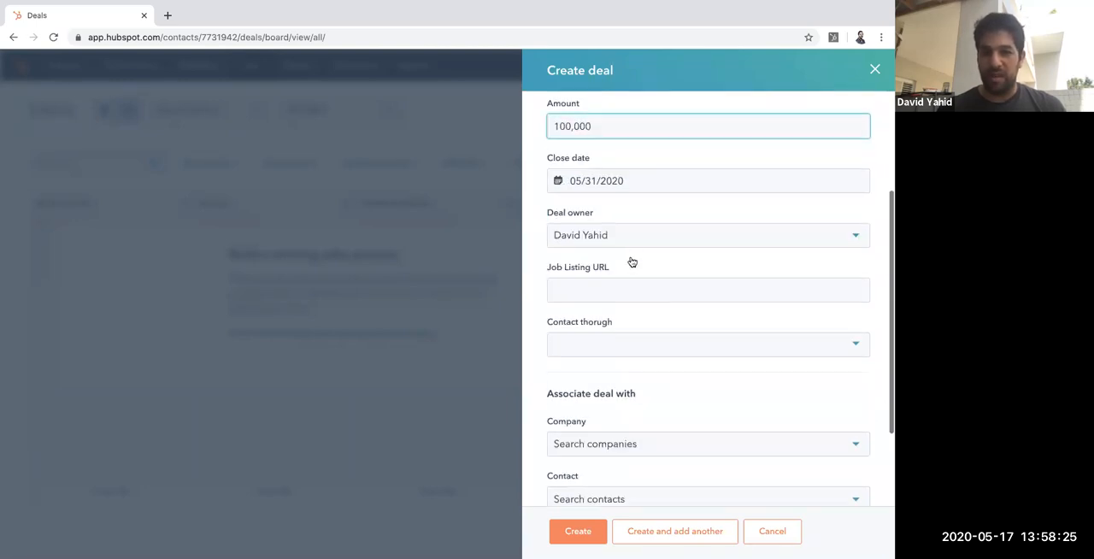
click(645, 290)
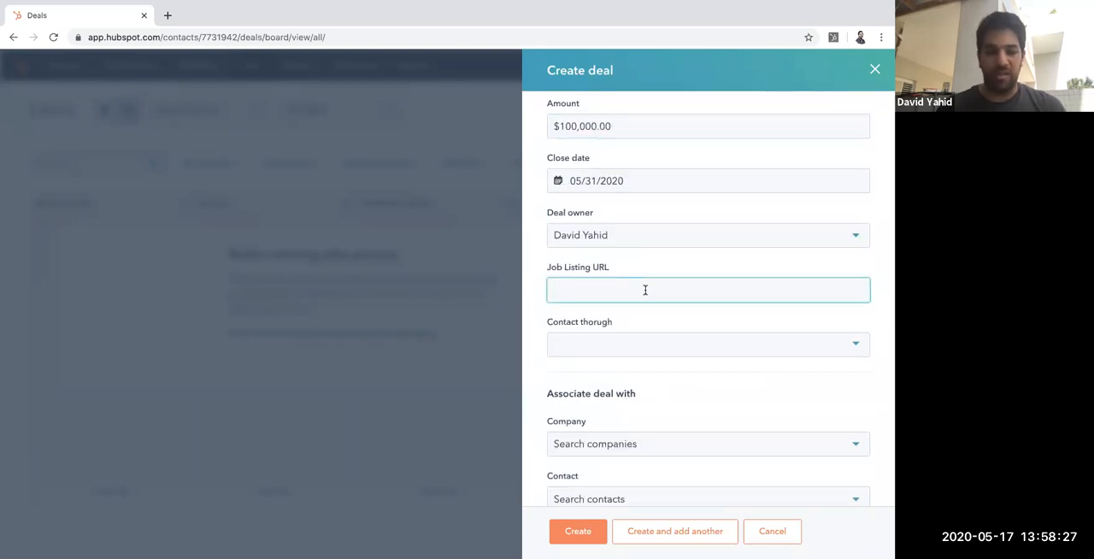
text(www.yahi)
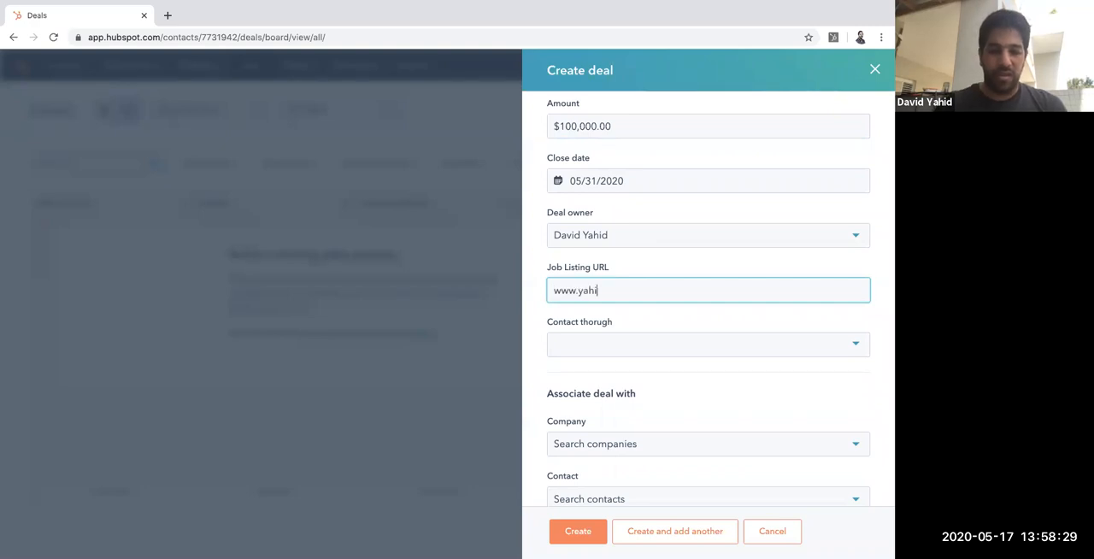
text(dconsulting.com)
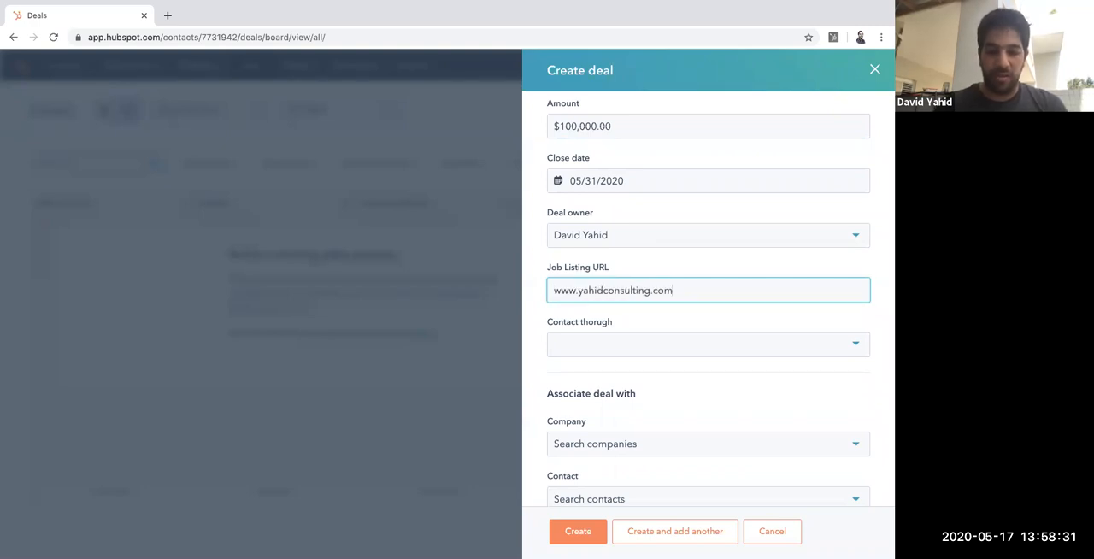
text(/jobu)
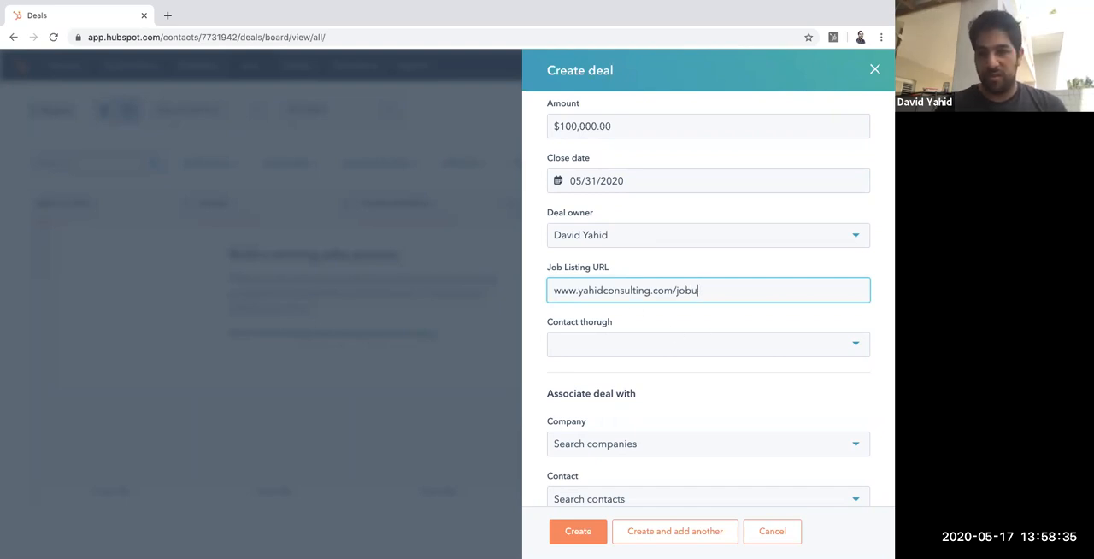
text(rkRL)
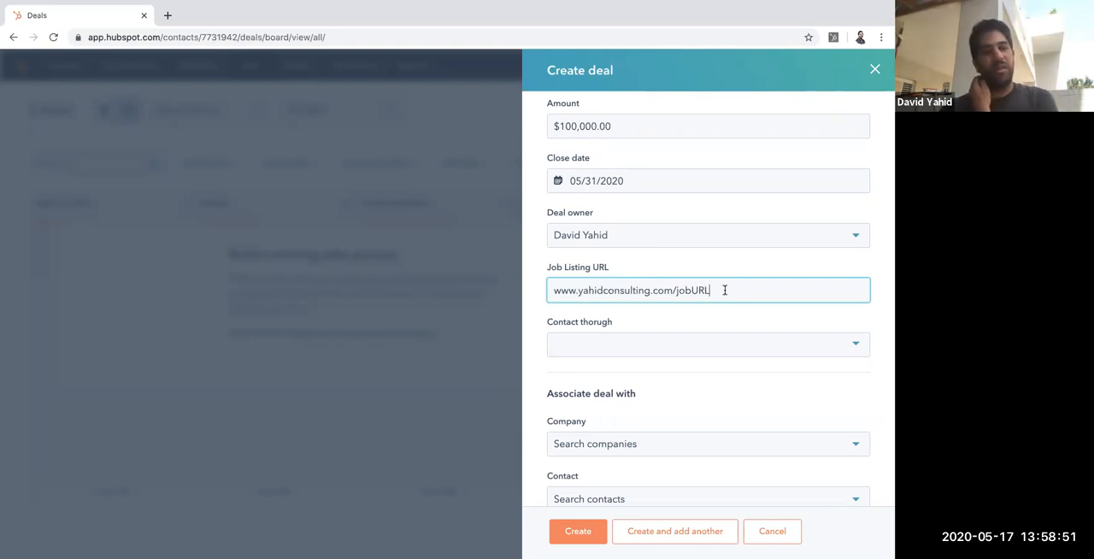
click(858, 345)
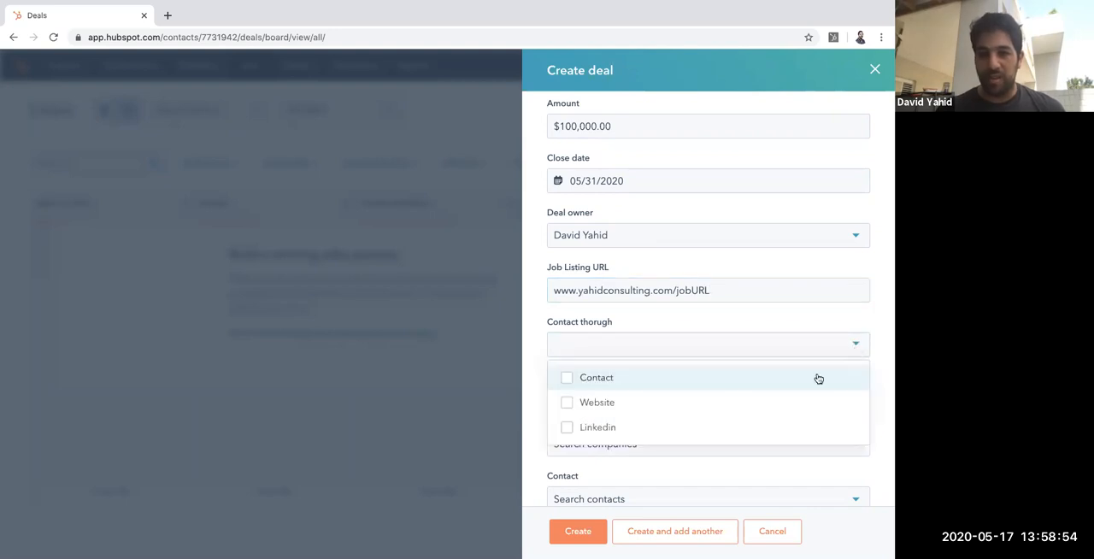
click(566, 378)
click(720, 321)
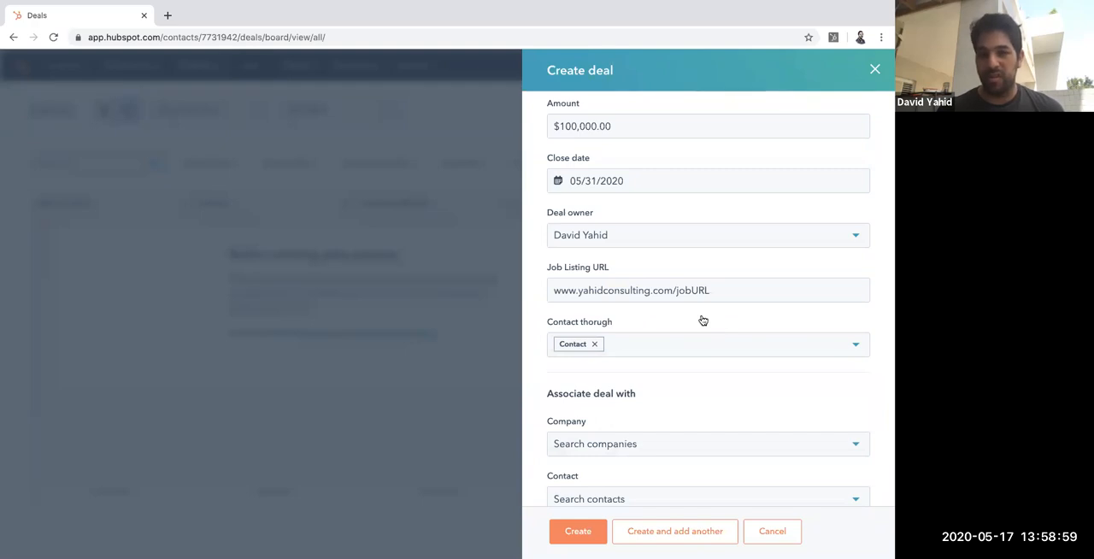
Step: Associate the deal with the company Yahid Consulting and with the newly created contact at that company
scroll(703, 321, down, 2)
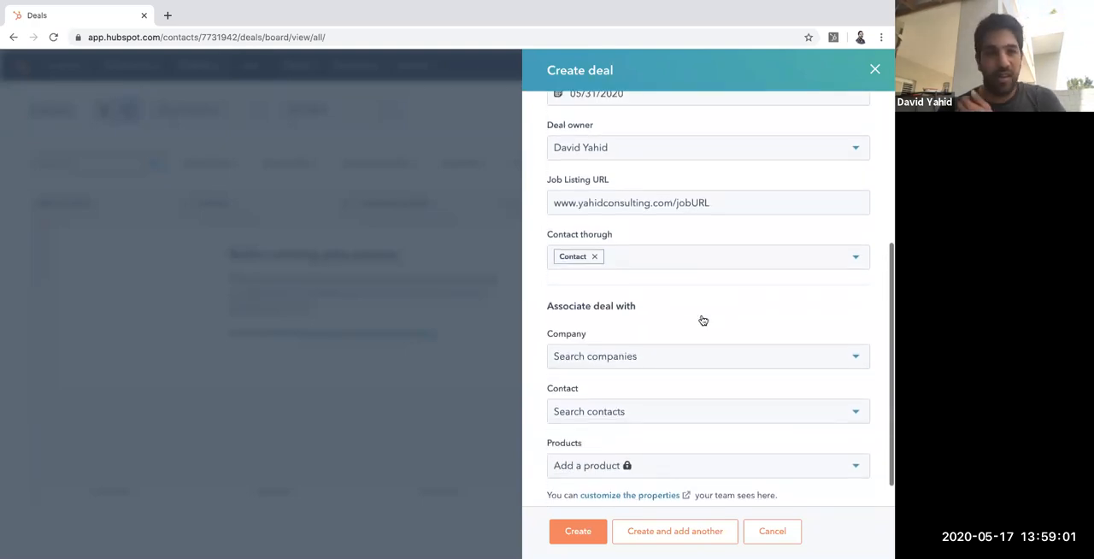
scroll(702, 320, up, 5)
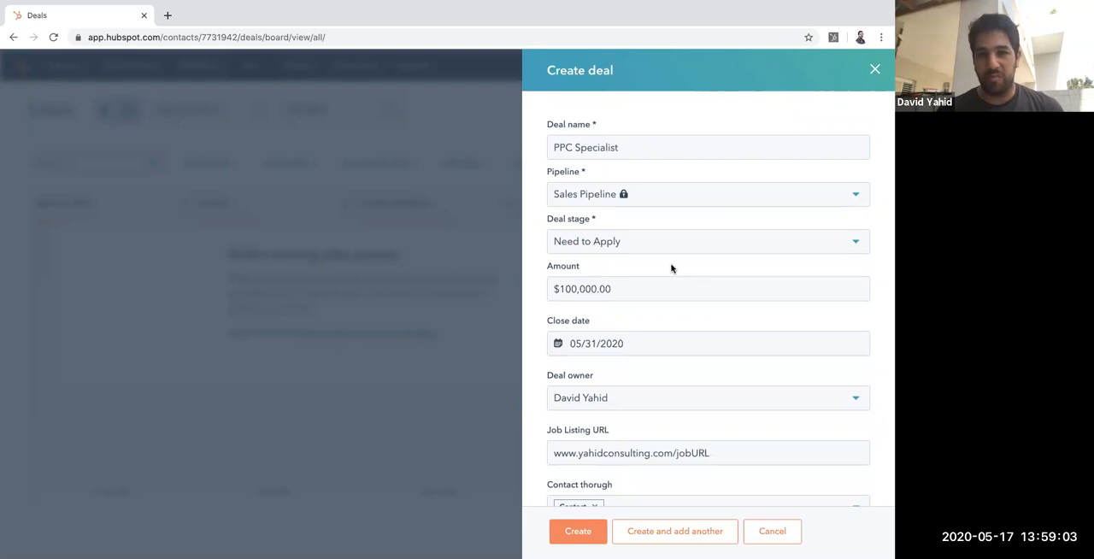
scroll(671, 269, down, 5)
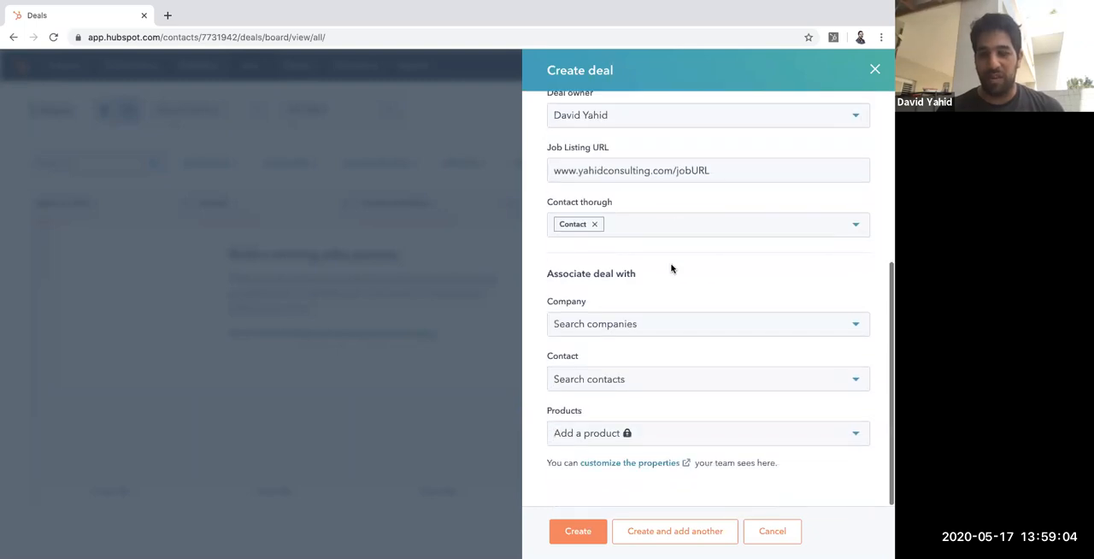
click(699, 330)
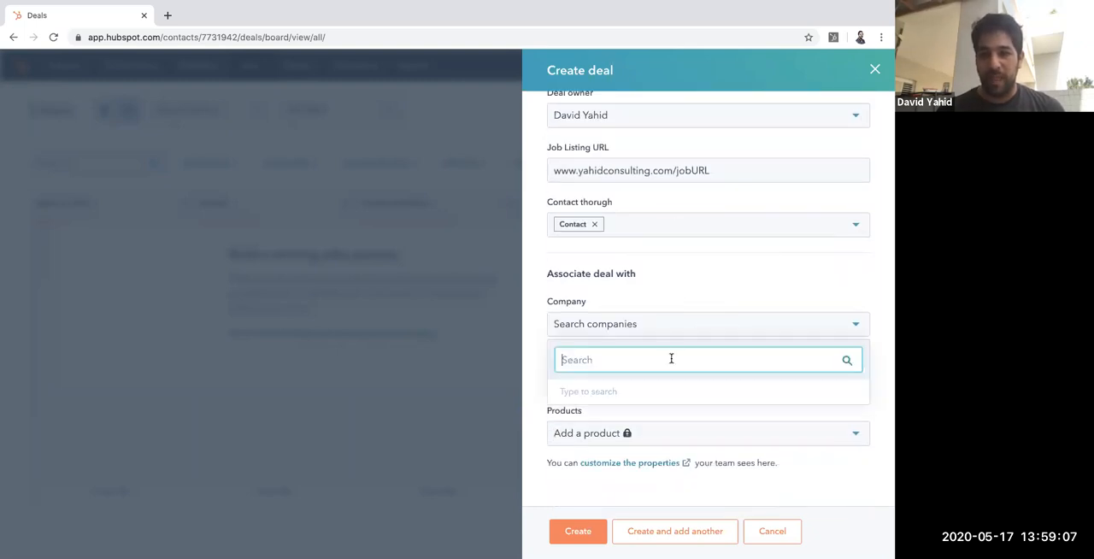
text(Yahi)
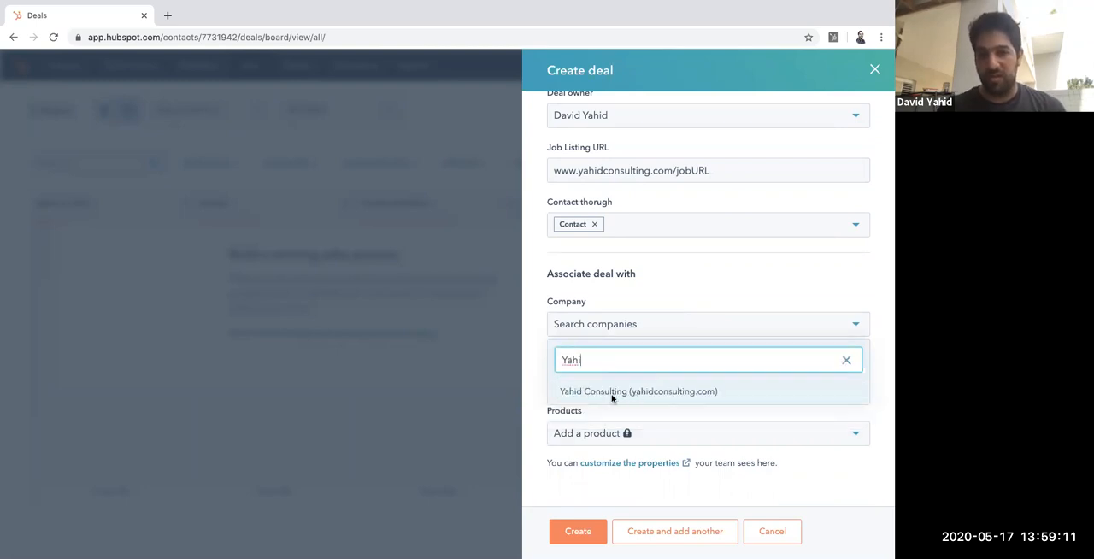
click(611, 395)
click(604, 404)
text(David)
click(604, 440)
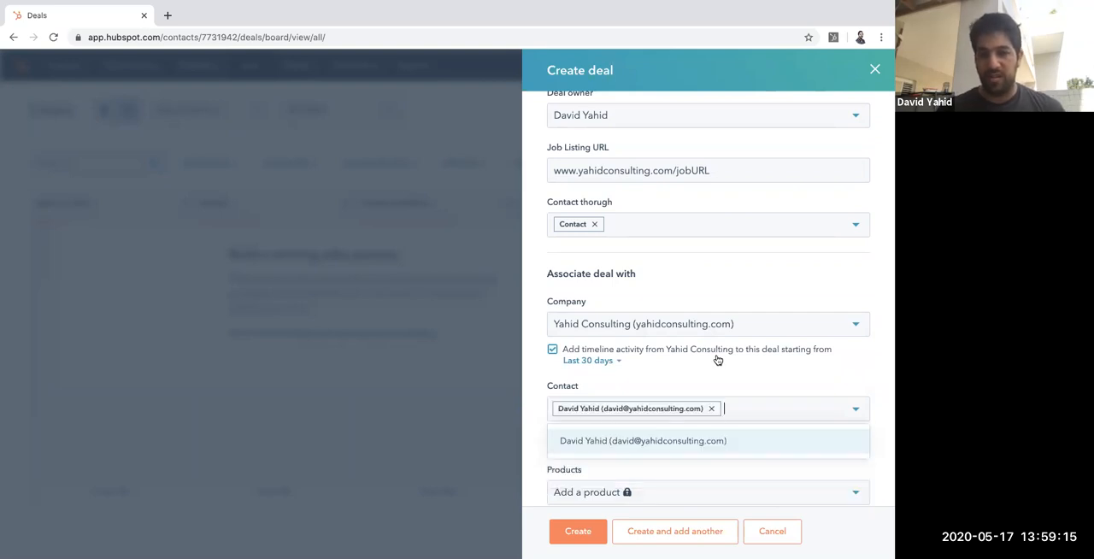
click(718, 371)
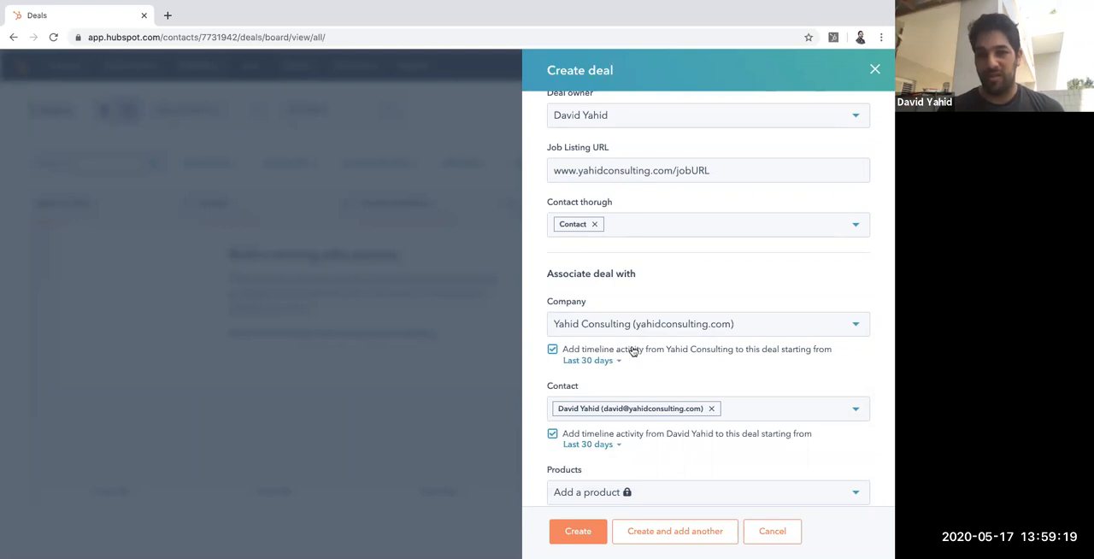
Step: Create the deal and return to the Deals board
scroll(667, 378, down, 2)
click(576, 531)
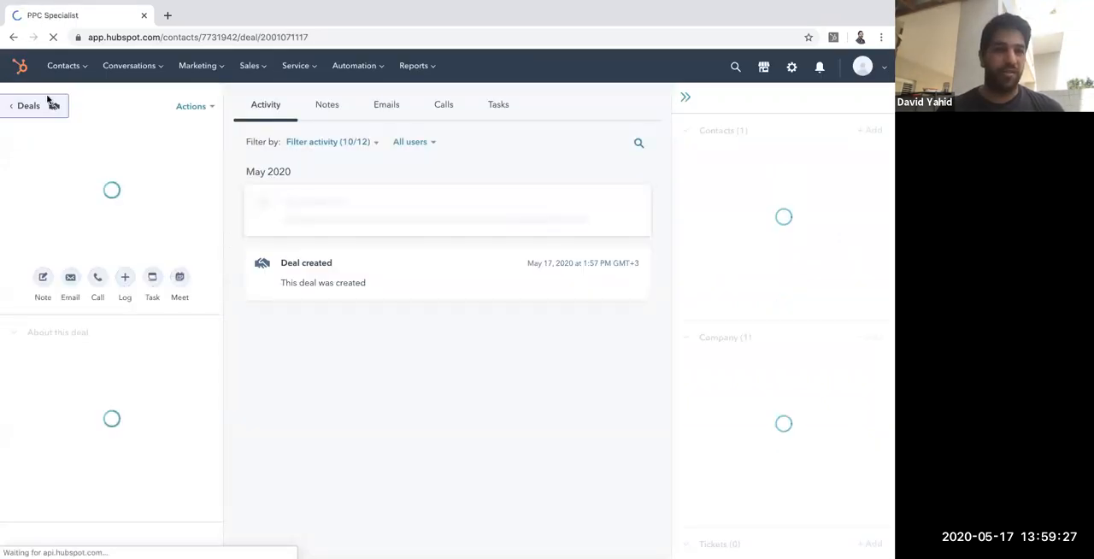
click(20, 104)
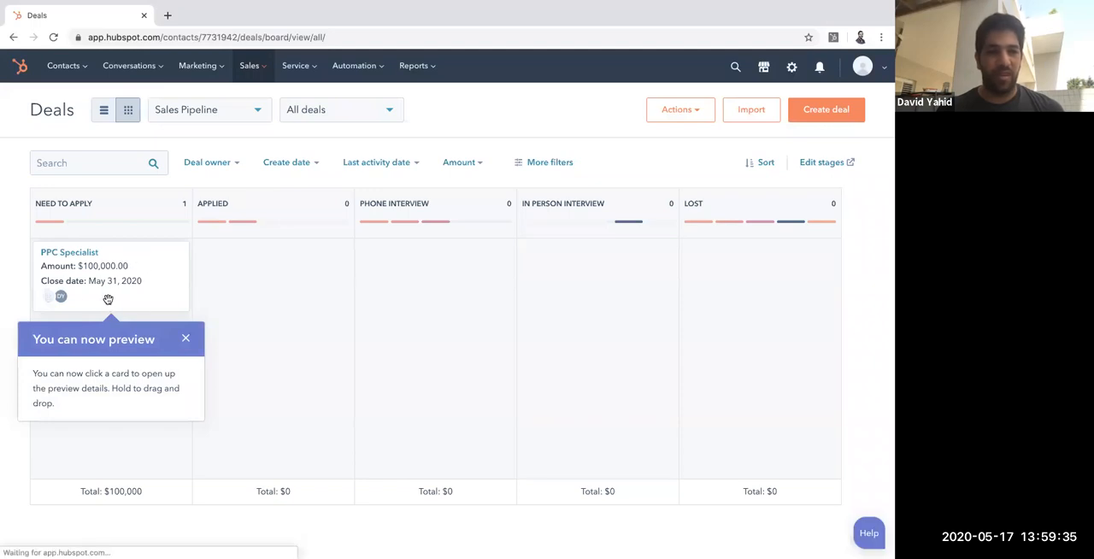
Step: Open the PPC Specialist deal record and show its emails
mouse_move(60, 299)
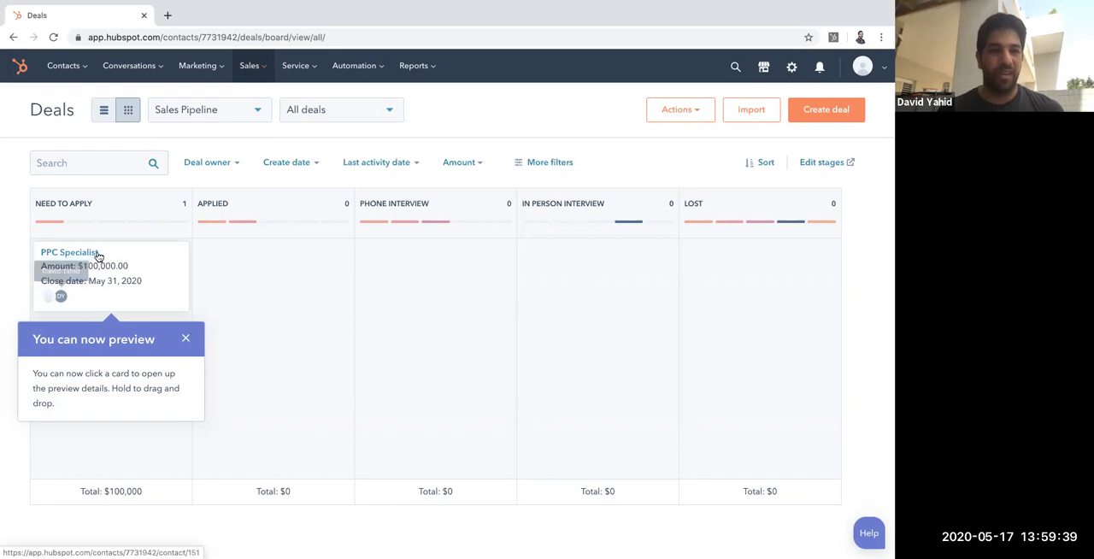
click(92, 254)
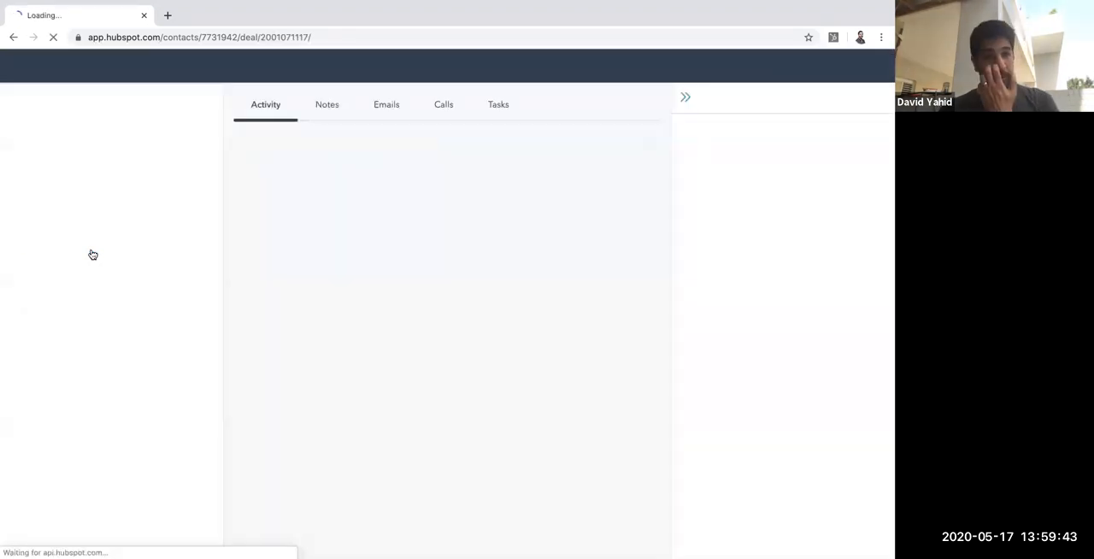
click(385, 106)
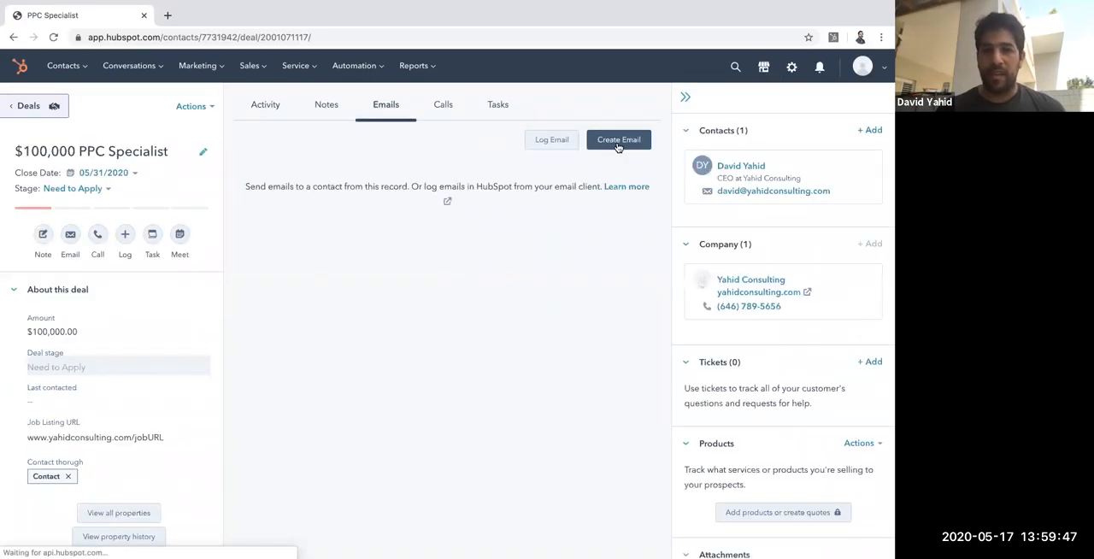
Step: Select the HubSpot account that the Sales extension's email tools use
click(832, 38)
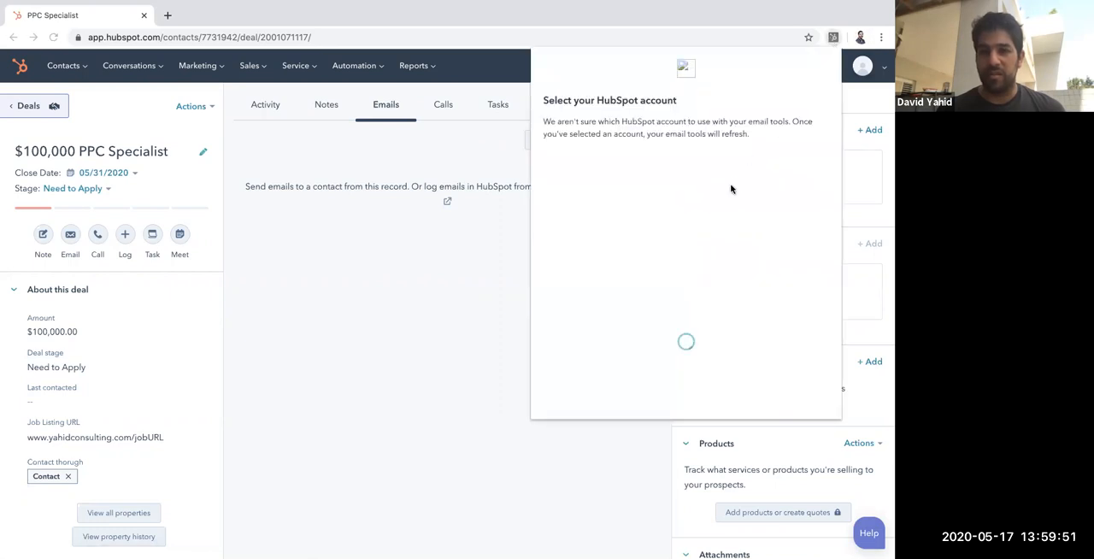
click(710, 176)
click(686, 195)
click(686, 205)
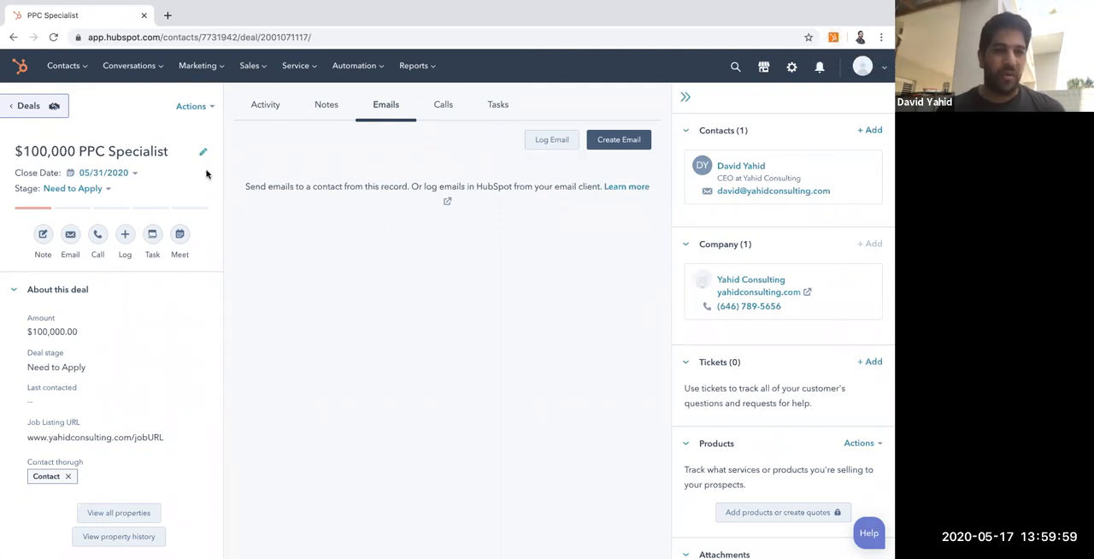
Step: Start a new email to the deal's contact from the PPC Specialist record
click(622, 149)
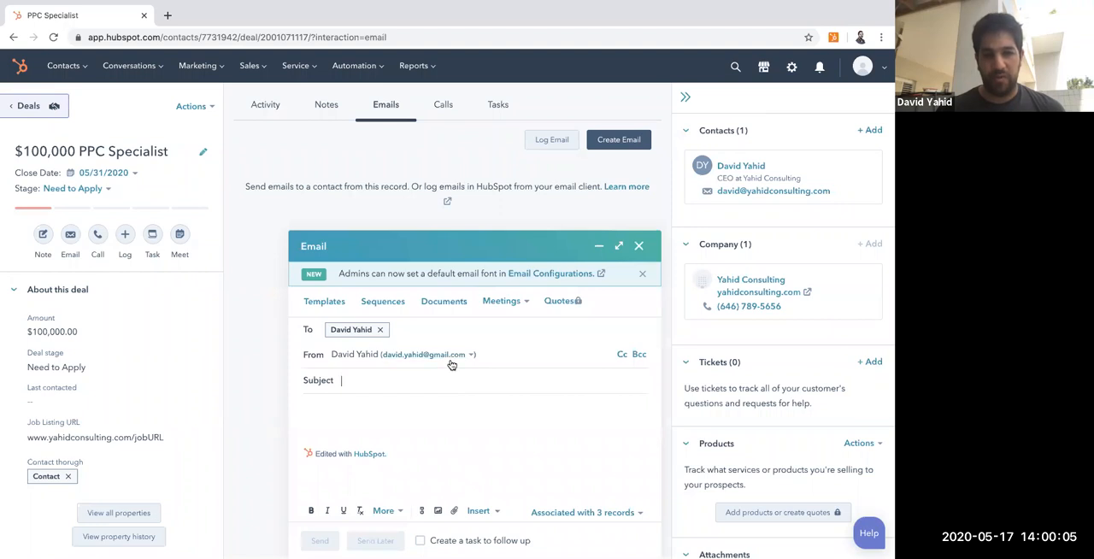
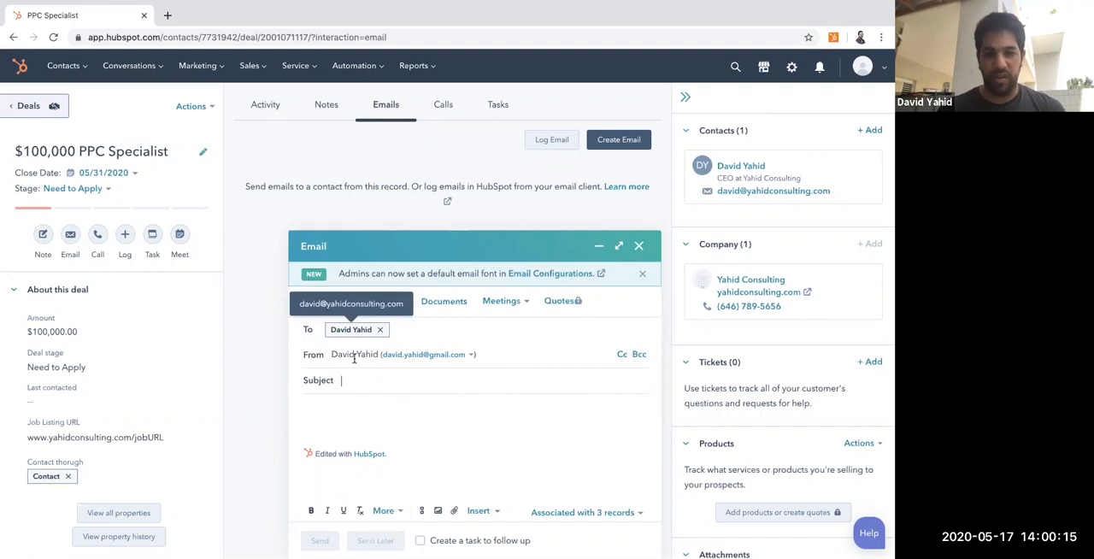
Step: Give the email the subject "Job Application" and write "Here is my job application." as the first body line
text(Job Applicat)
text(ion)
text(Here is my job a)
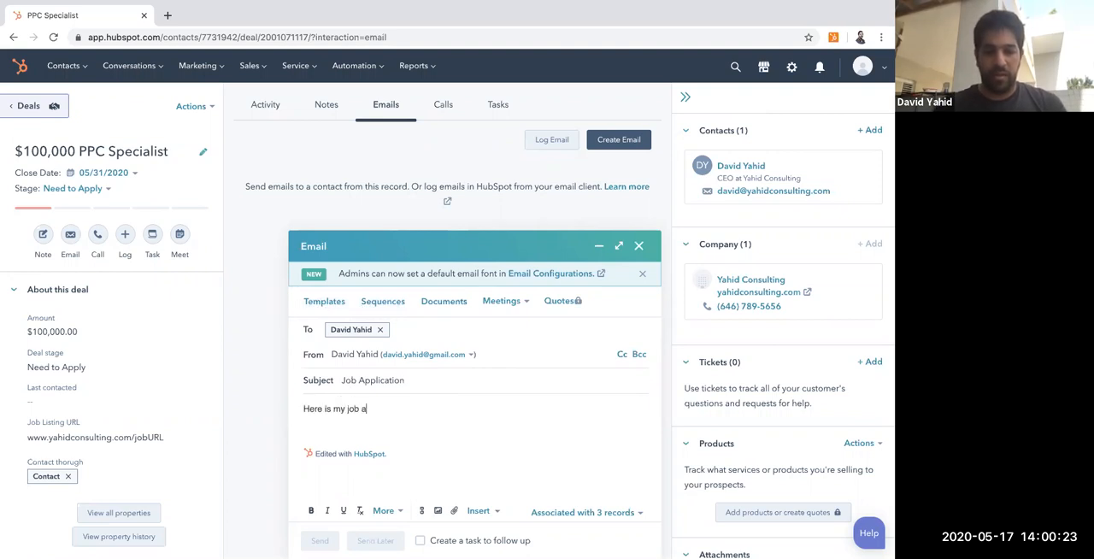
text(pplication.)
key(Return)
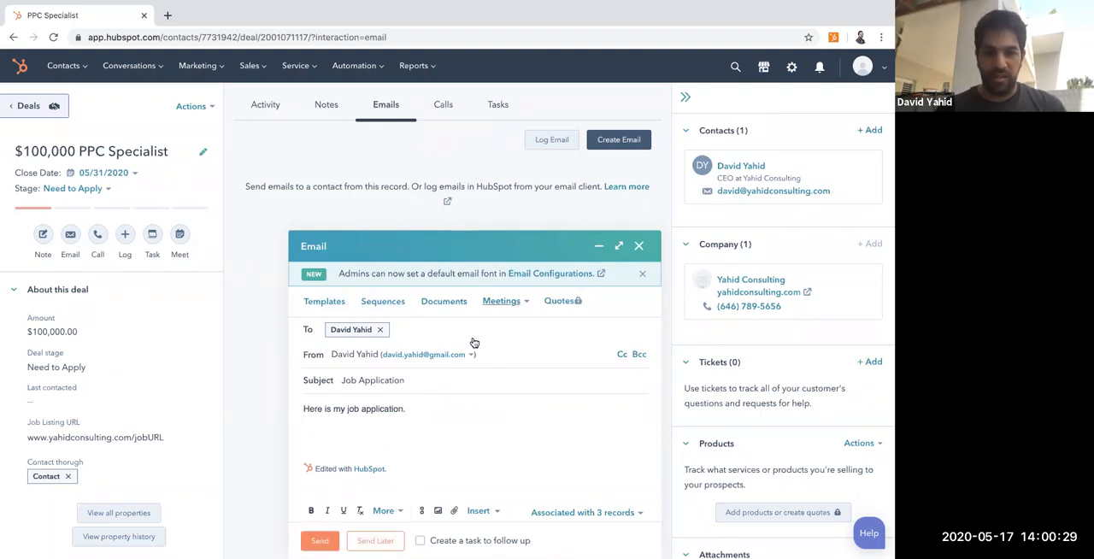
Step: Add the line "You can schedule with me right here" followed by the "60 min, 30 min, and 15 min meeting" link
text(ou can )
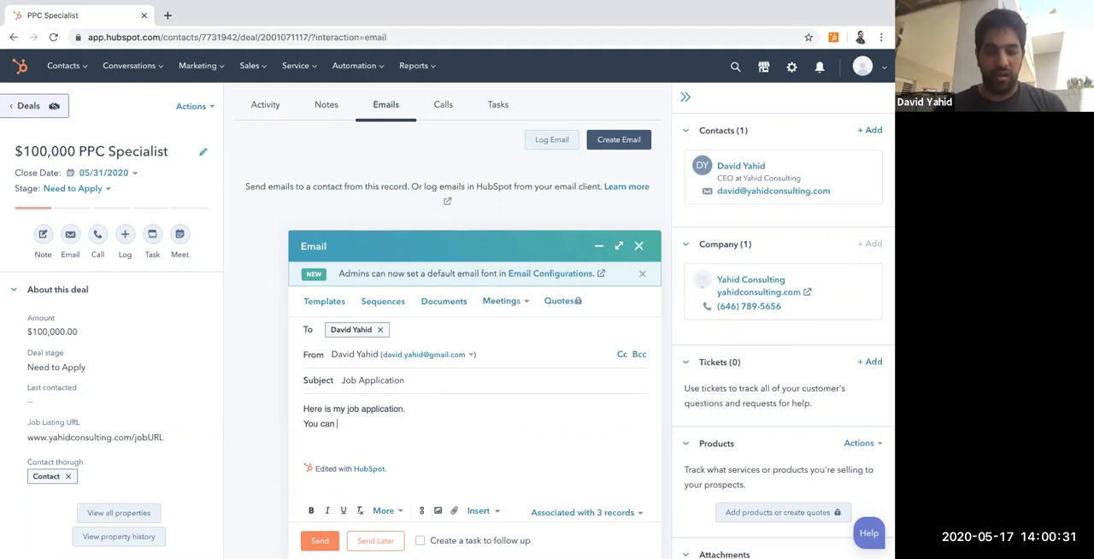
text(schedu)
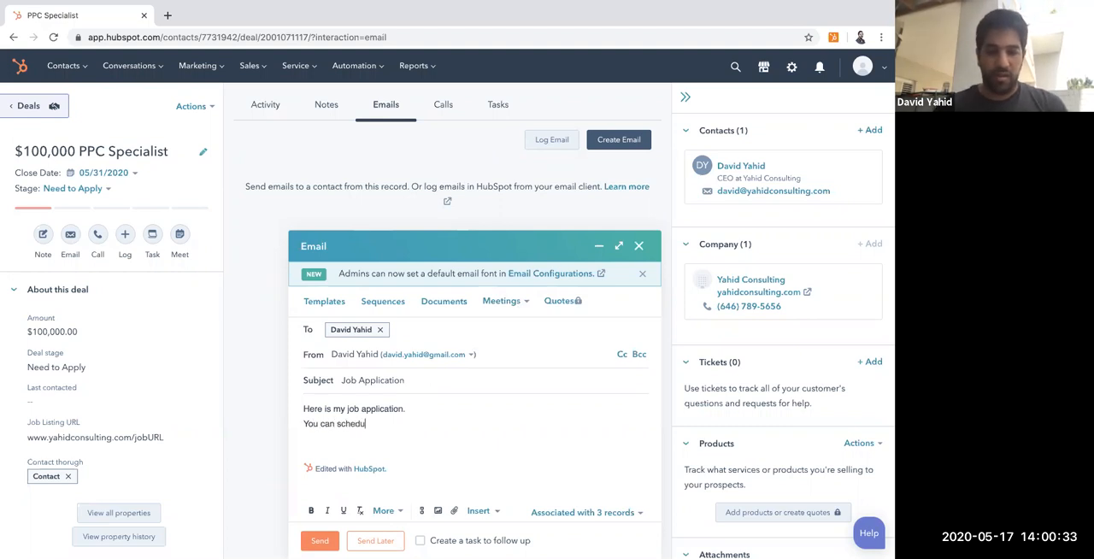
text(le with me right here)
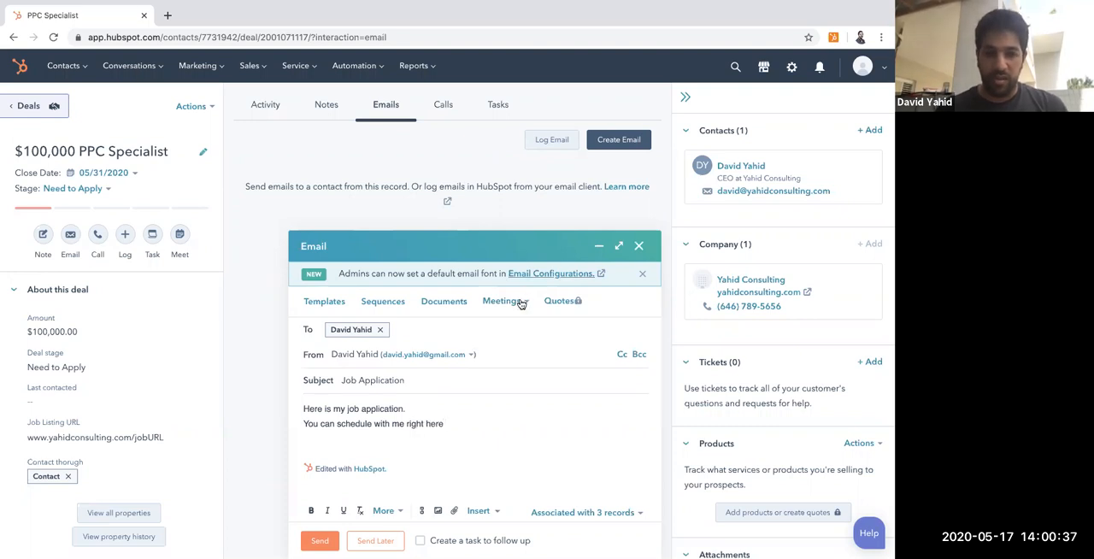
click(519, 303)
click(492, 341)
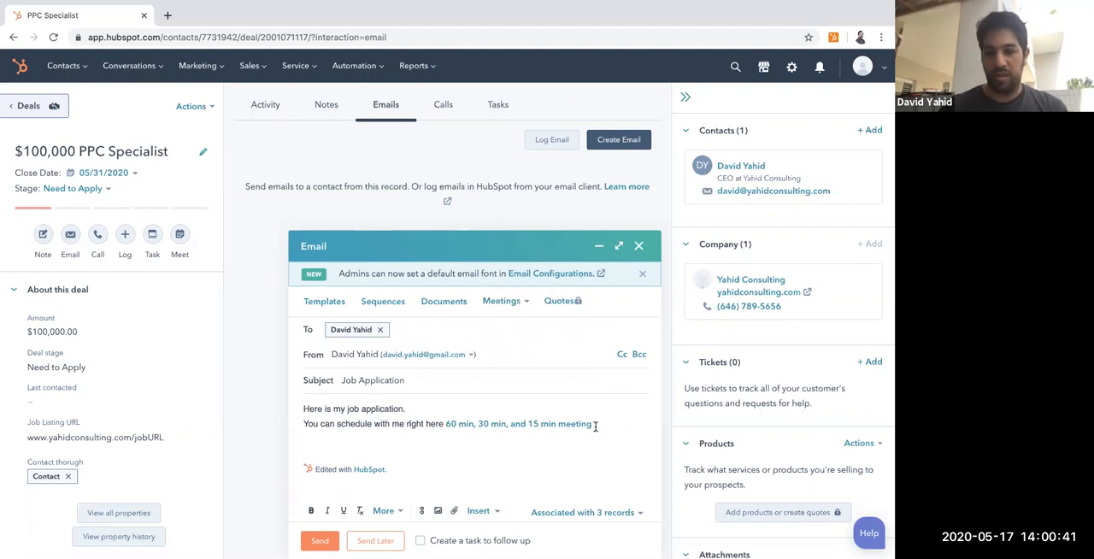
Step: Add "Here is my resume" as a new line below the meeting link
key(Return)
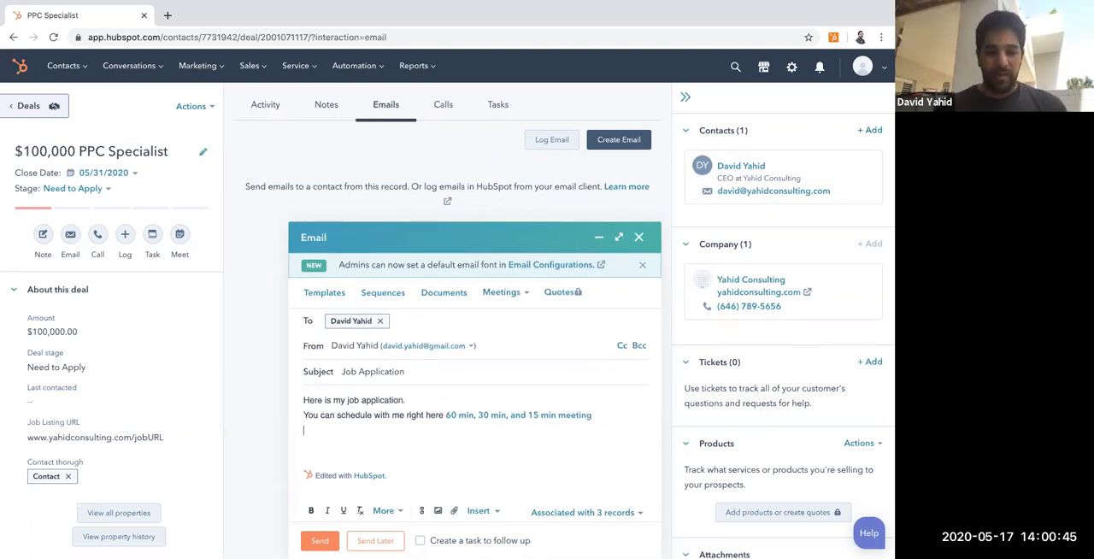
text(Here is my resume)
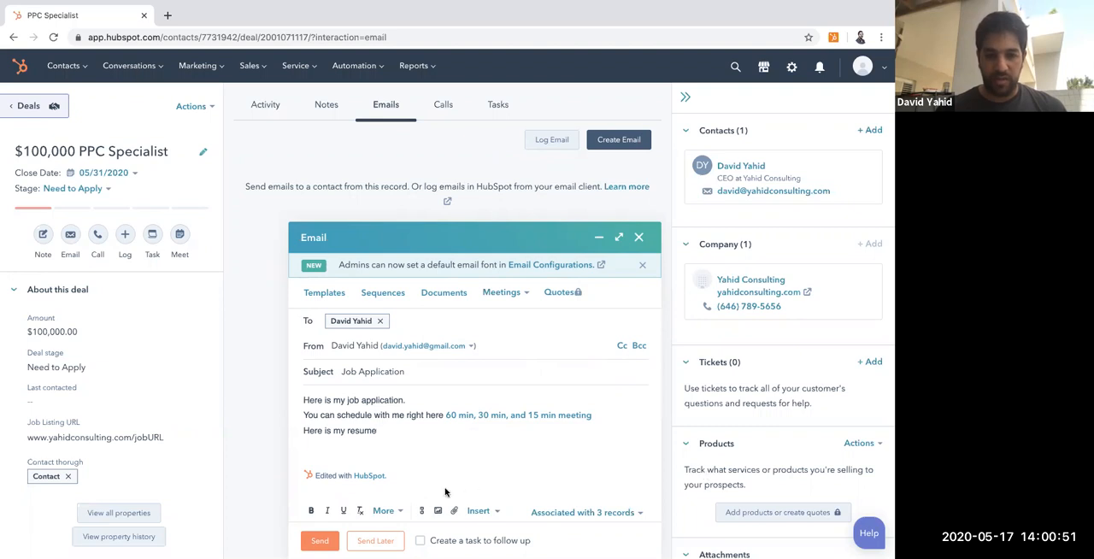
Step: Look at the email's file attachment options and its insertable content types without adding anything
click(454, 512)
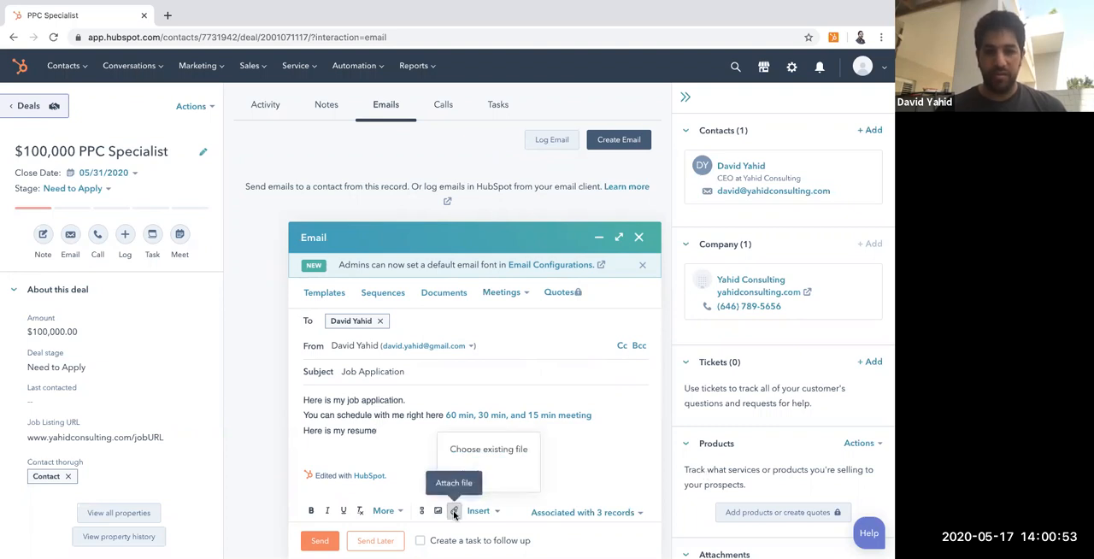
click(574, 466)
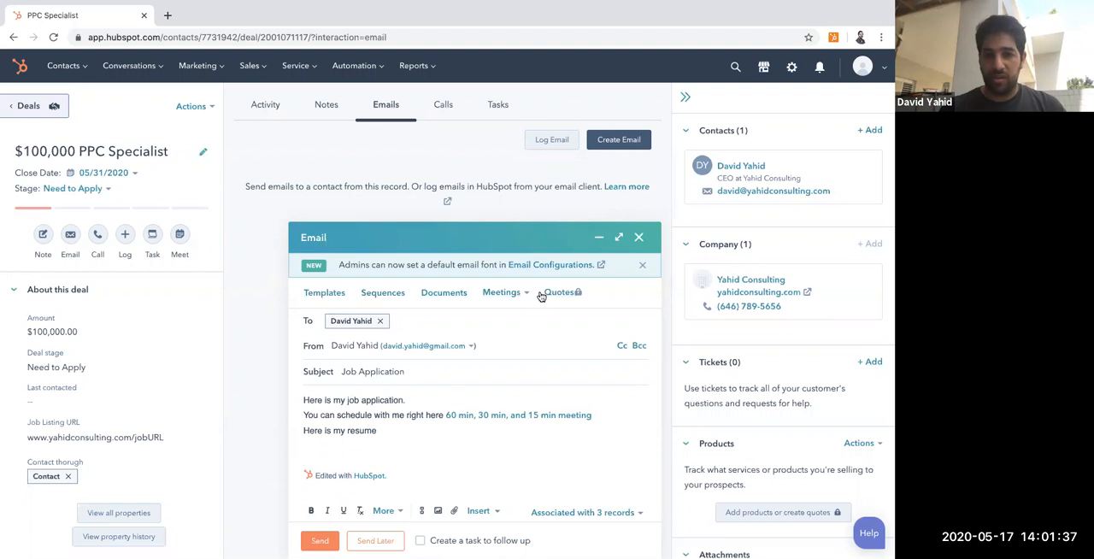
click(493, 514)
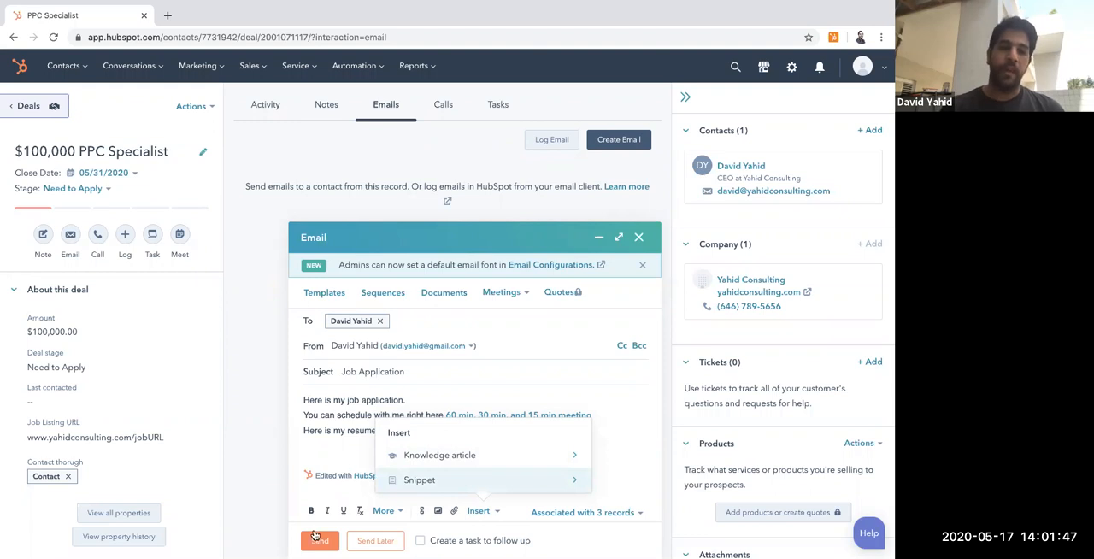
click(339, 453)
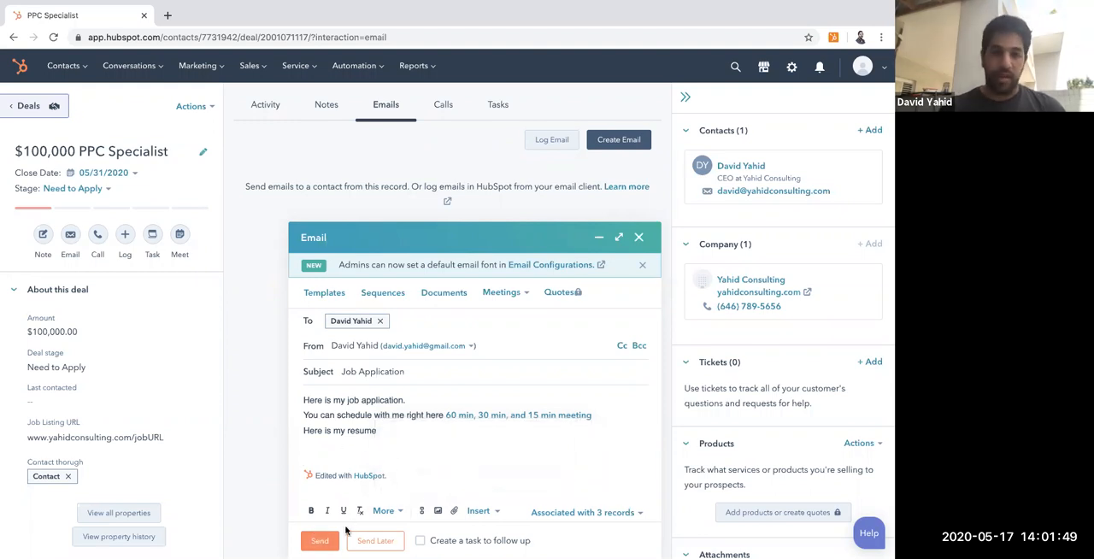
Step: Send the email and move the PPC Specialist deal to the Applied stage on the Deals board
click(320, 540)
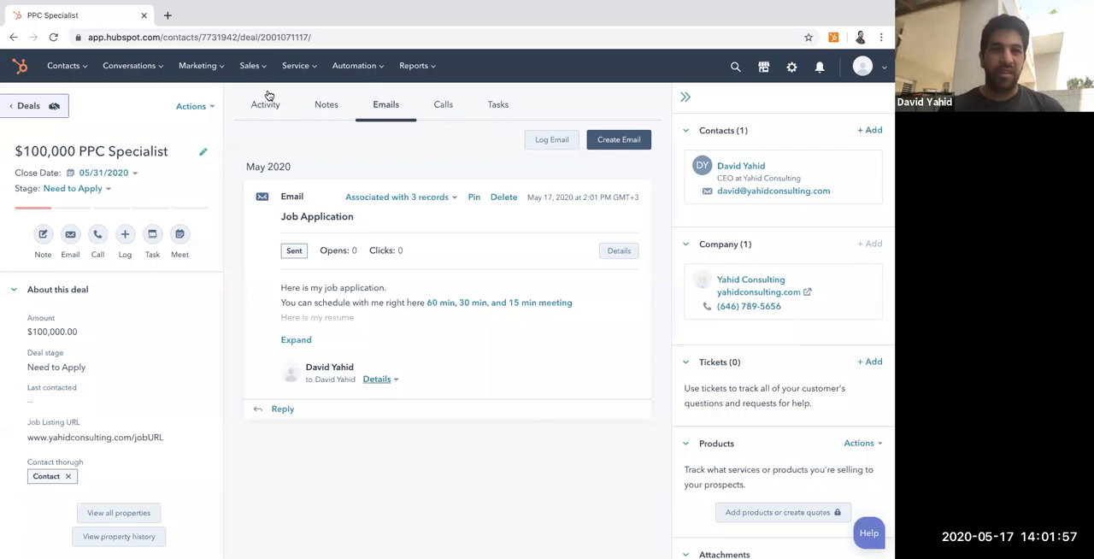
click(26, 109)
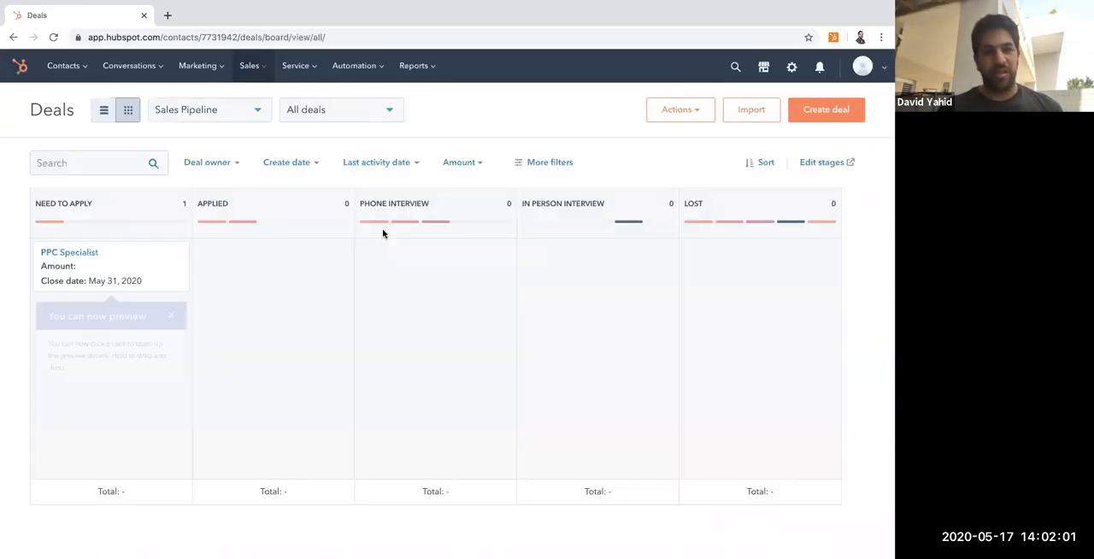
drag(127, 258, 268, 264)
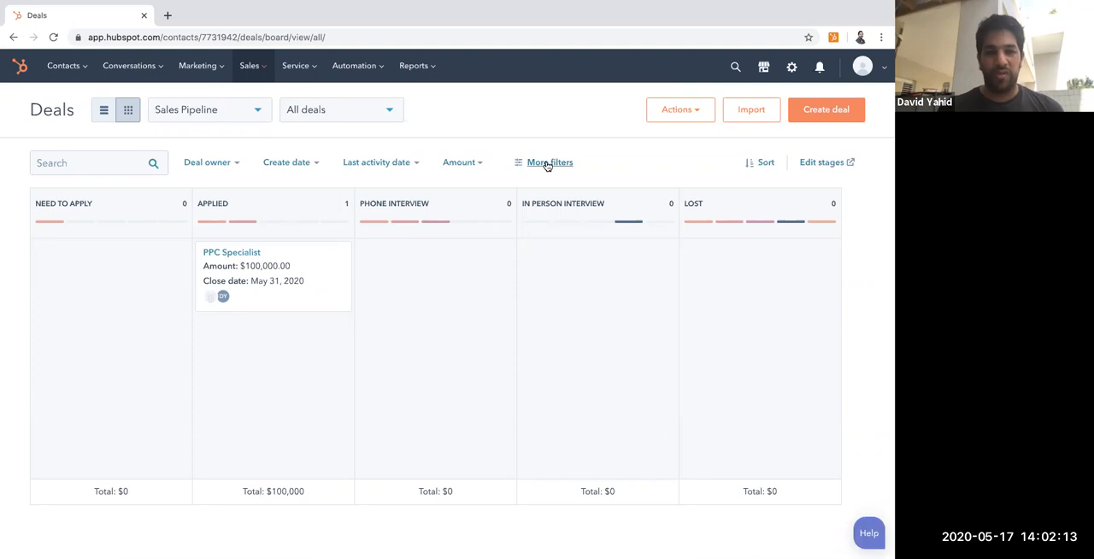
Step: Filter the Deals board by last activity date to This week and dismiss the card preview tip
click(480, 167)
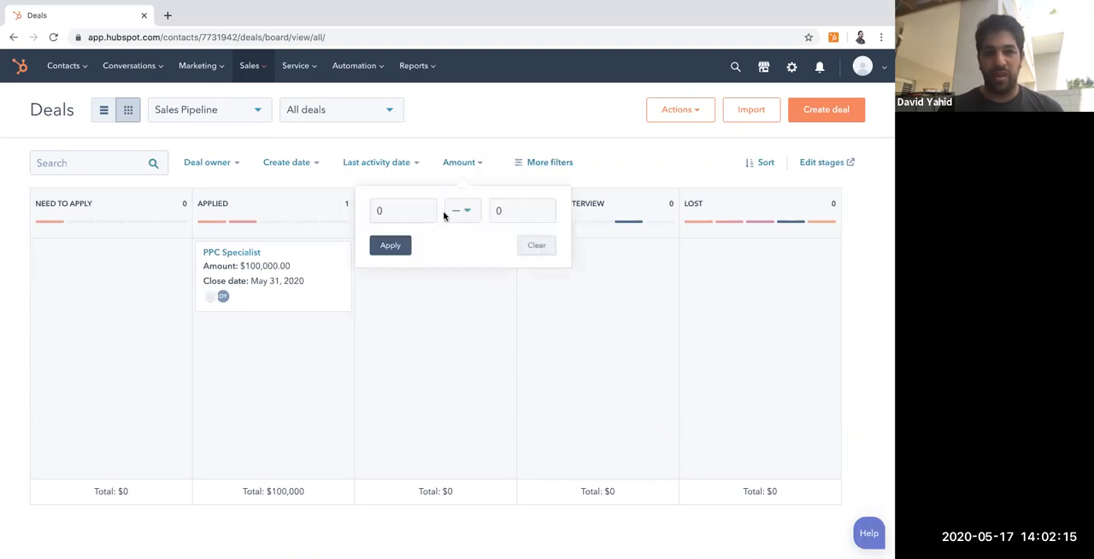
click(416, 164)
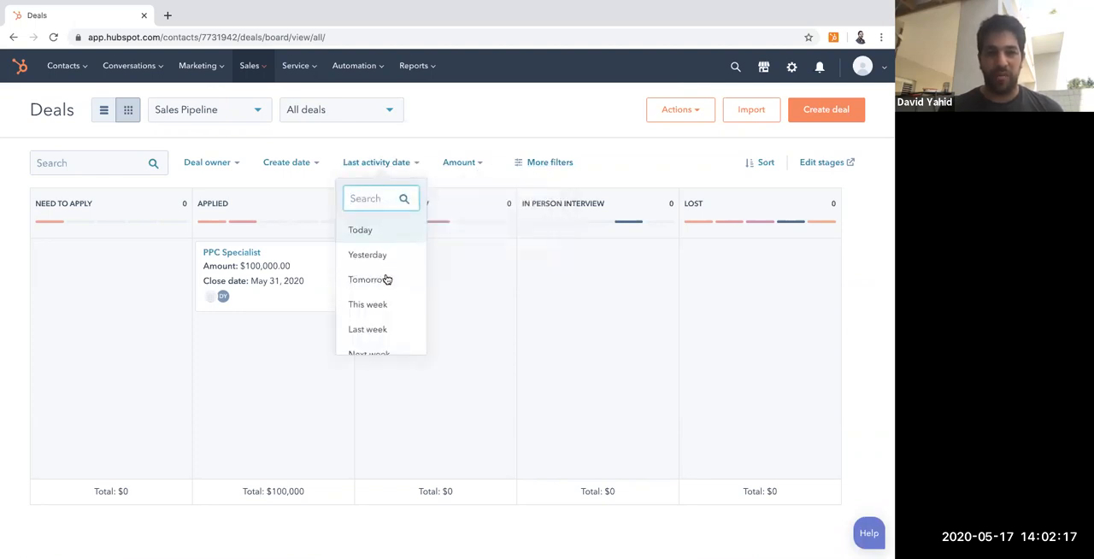
scroll(386, 279, down, 5)
scroll(386, 277, up, 2)
scroll(386, 278, up, 3)
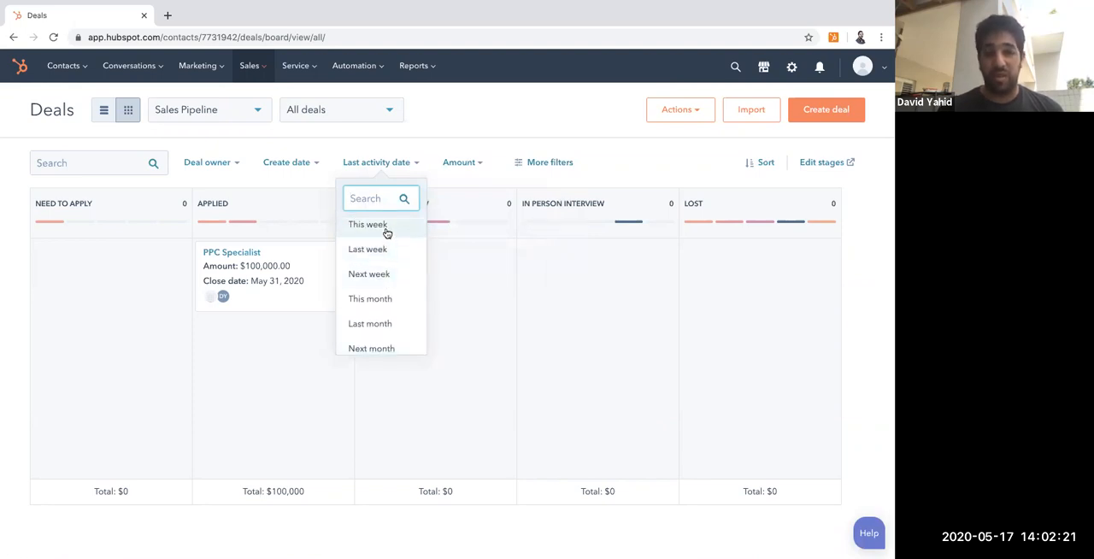
click(387, 225)
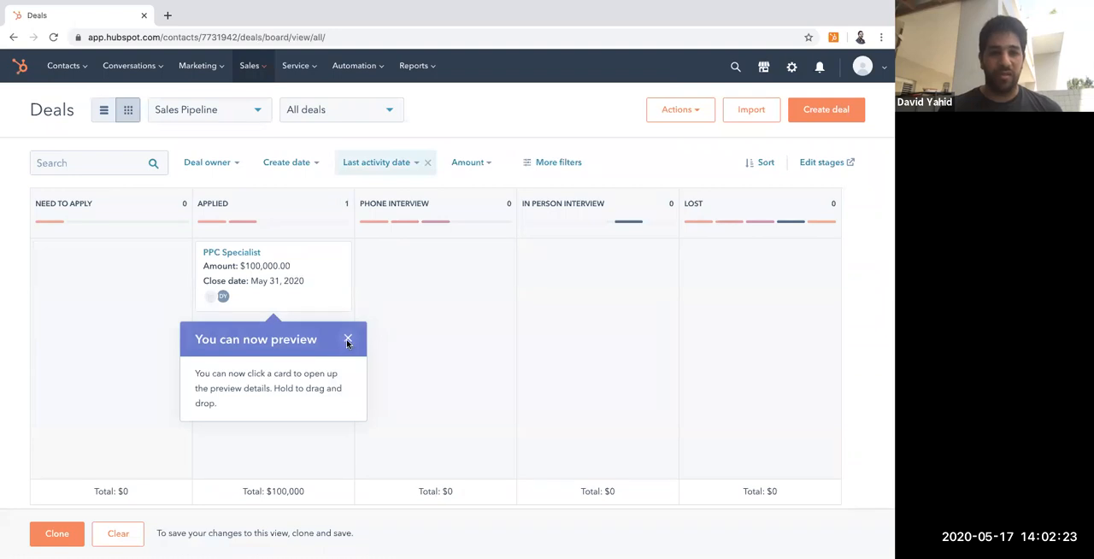
click(348, 341)
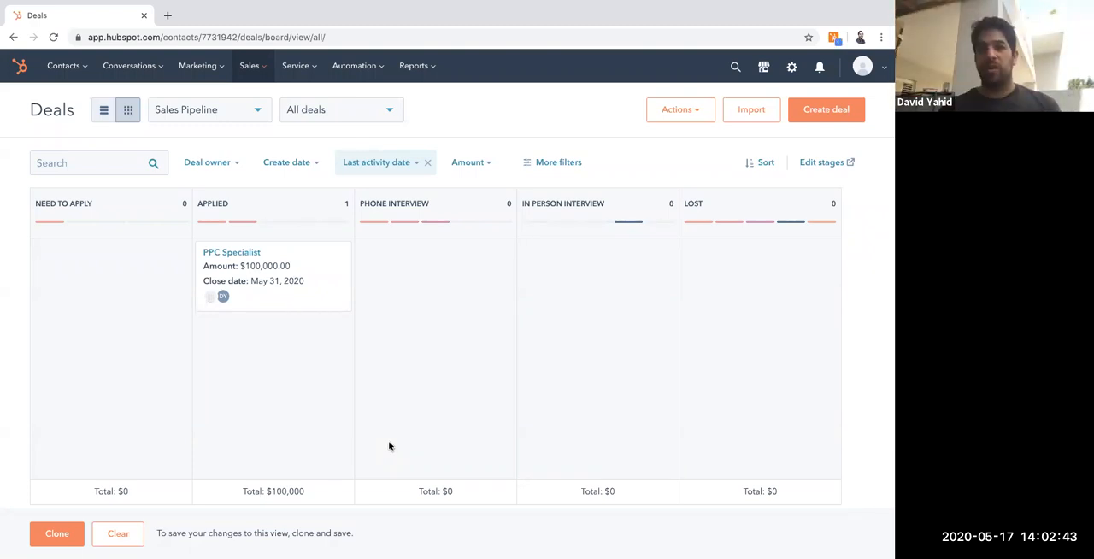
Step: Check the Sales extension's activity feed for the Job Application email's open history and view the available activity types
click(834, 39)
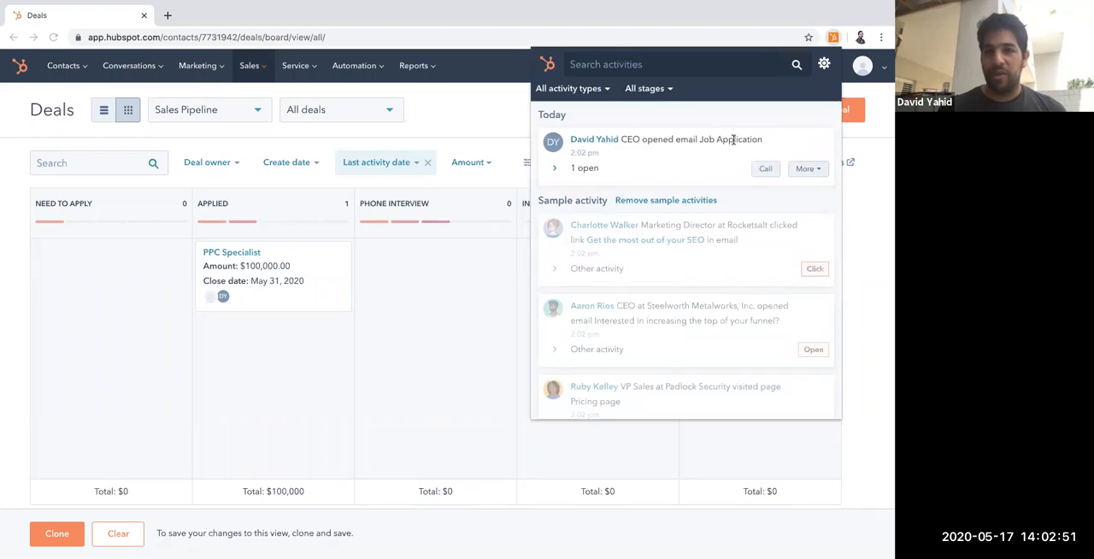
click(586, 169)
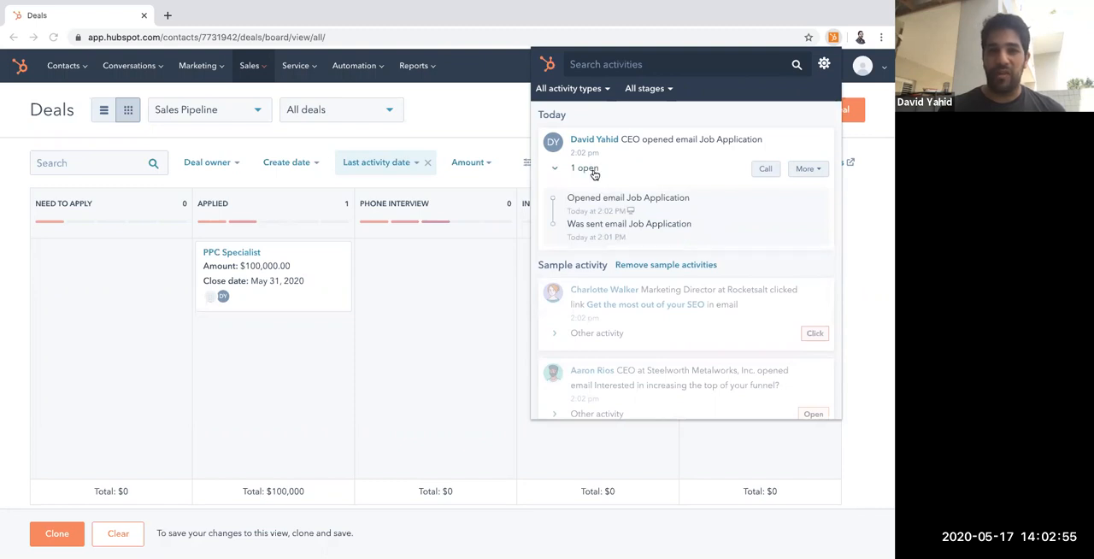
click(591, 170)
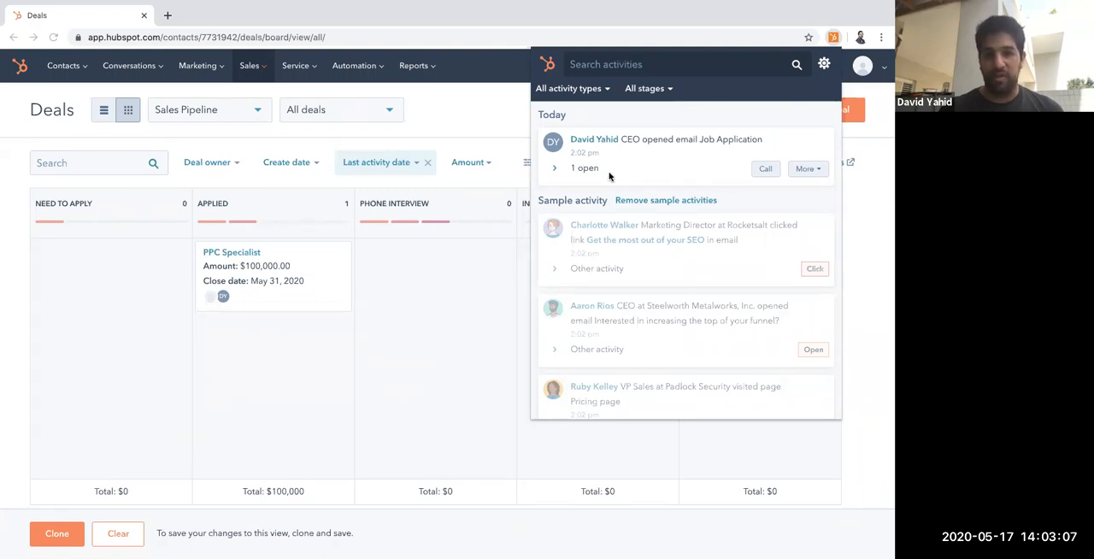
click(600, 90)
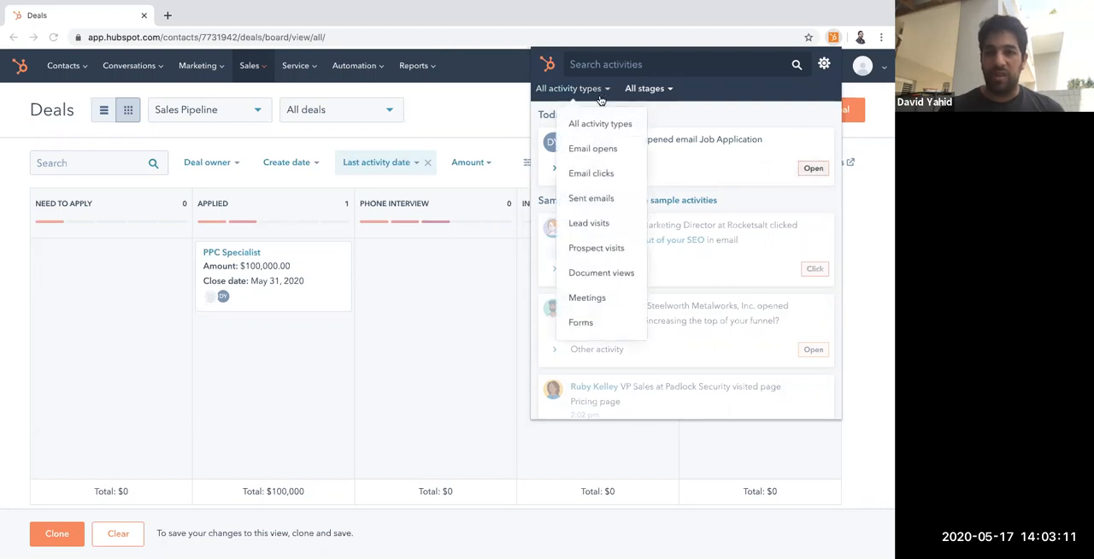
click(713, 115)
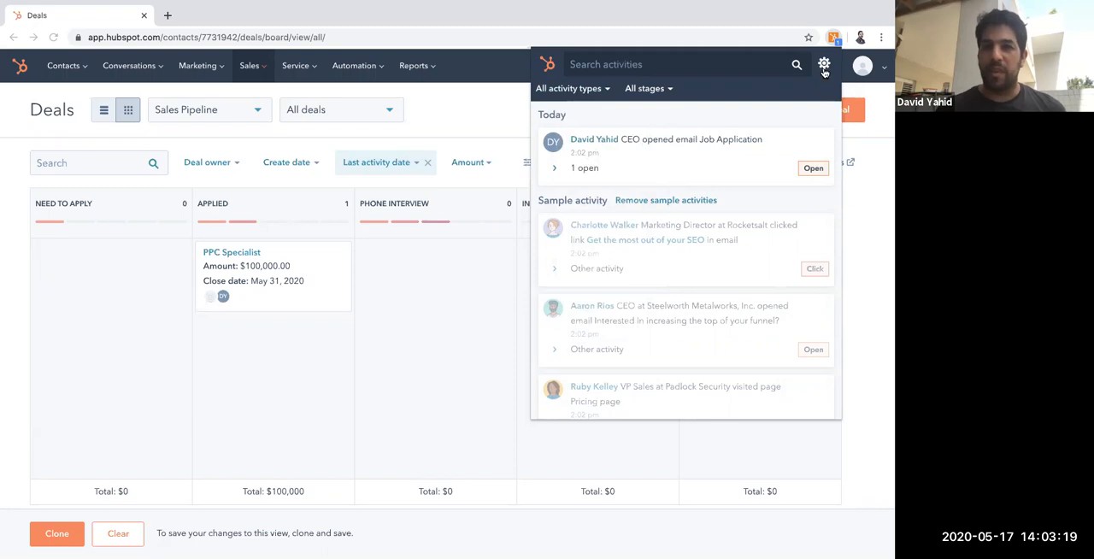
Step: Reopen the extension's activity feed, expand the contact's latest opens and clicks on the email, and close the feed
click(835, 39)
click(834, 38)
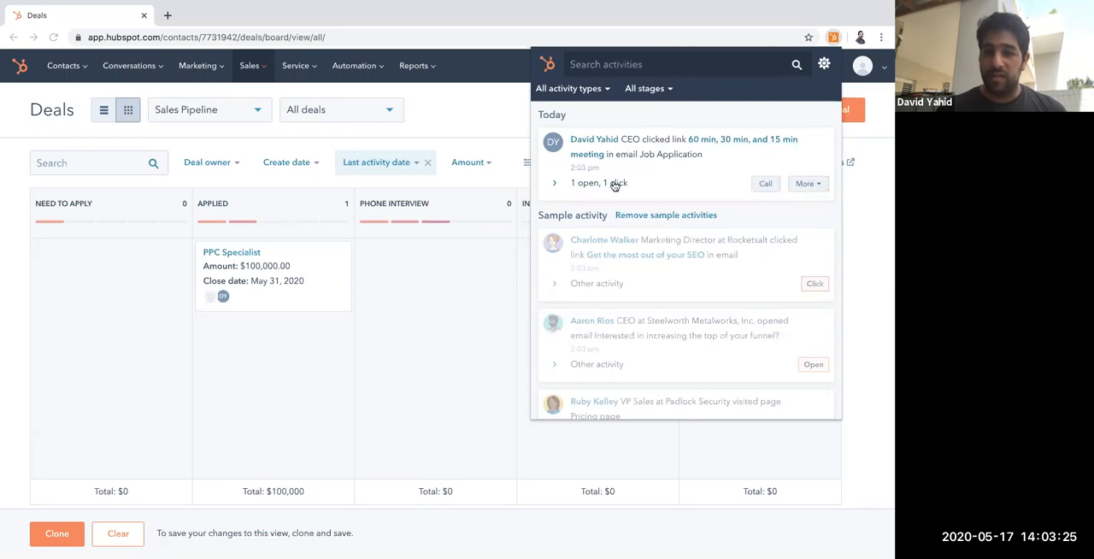
click(615, 184)
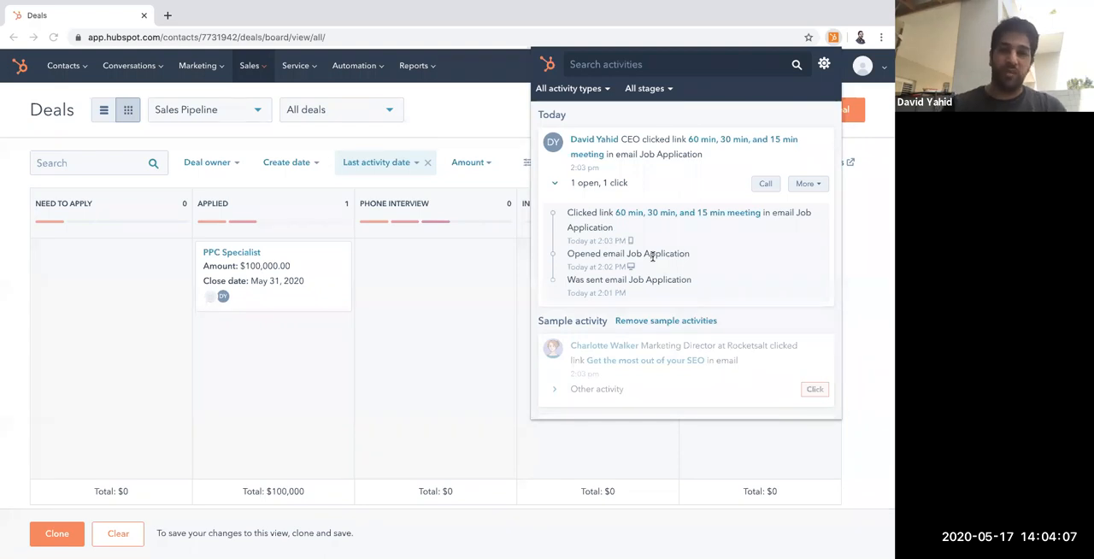
click(832, 39)
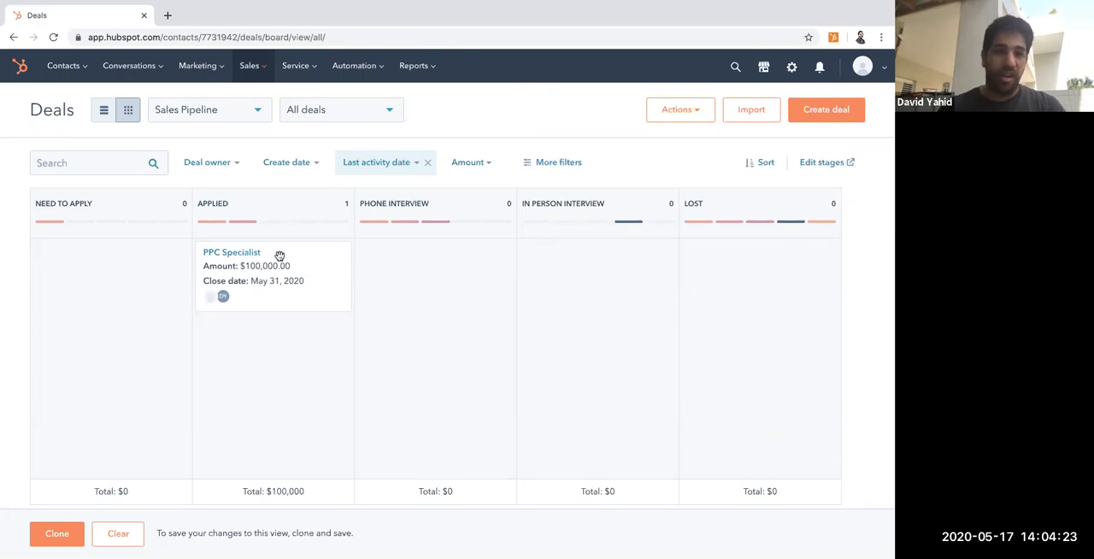
Step: Advance the PPC Specialist deal through Phone Interview to the In Person Interview stage
drag(438, 288, 570, 262)
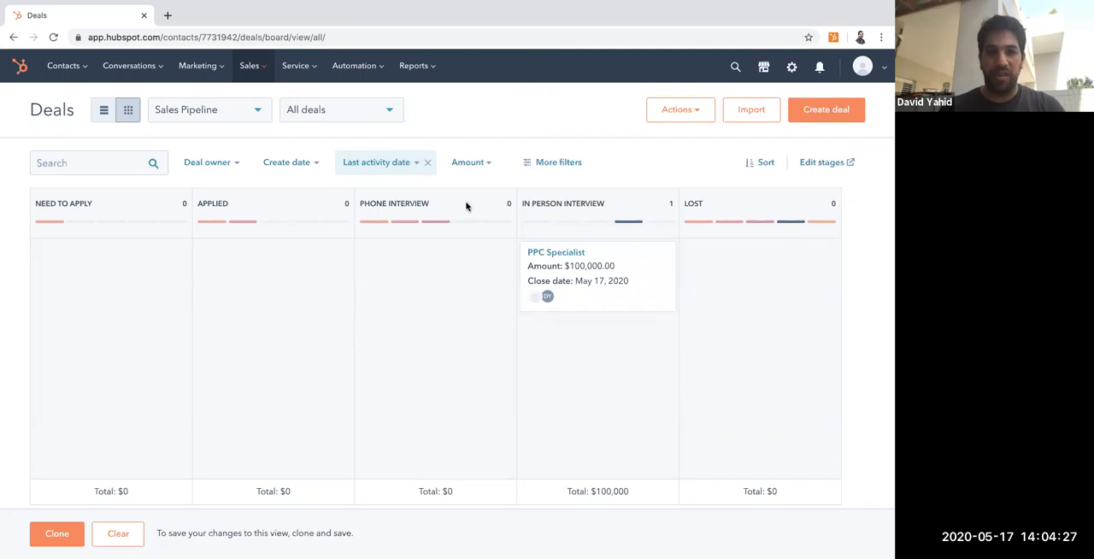
Step: Open the PPC Specialist deal record and review its activity timeline, including stage changes and email tracking
click(551, 253)
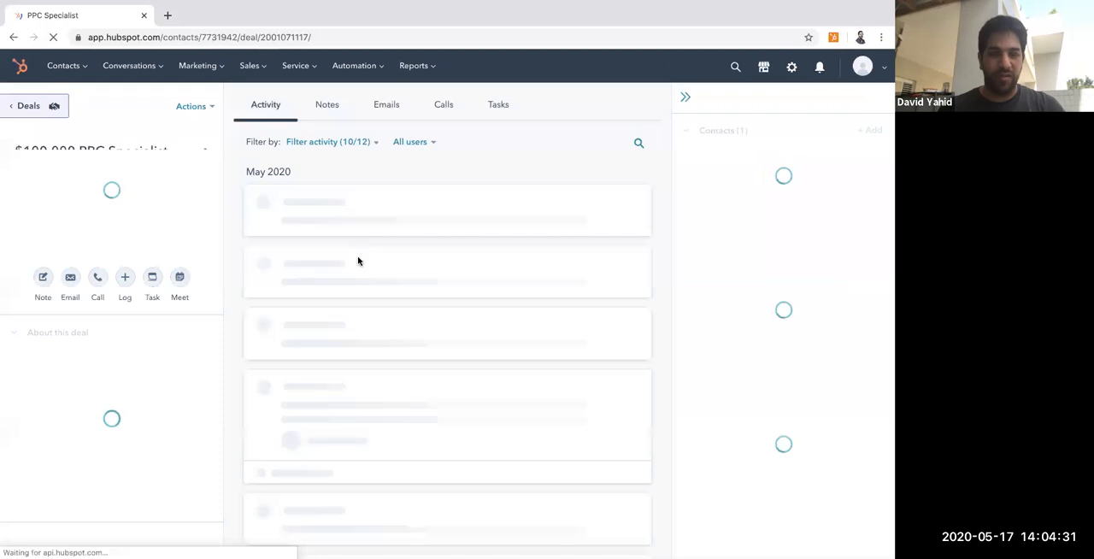
scroll(359, 350, down, 5)
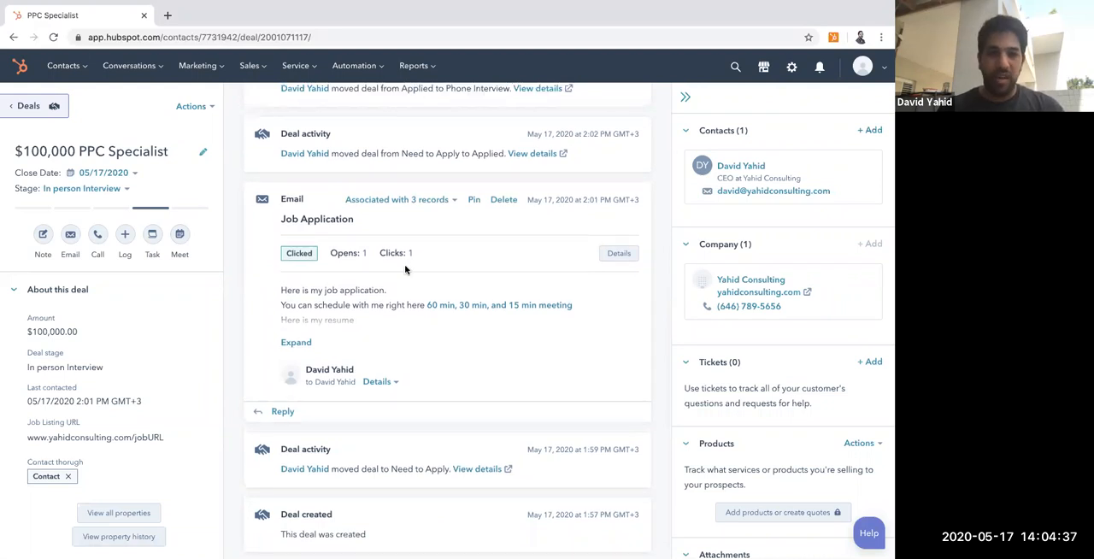
scroll(517, 274, up, 2)
scroll(522, 261, up, 1)
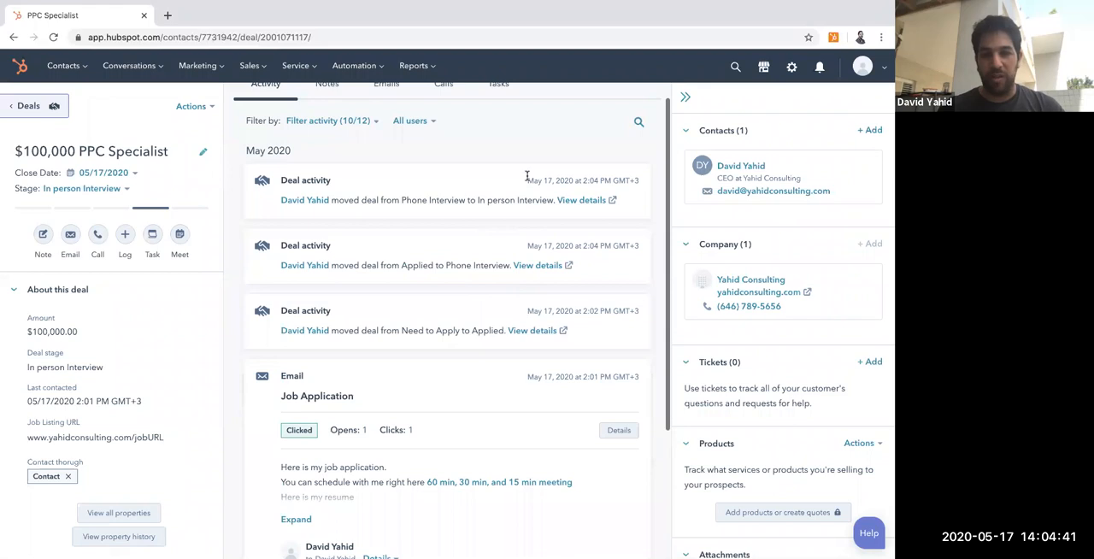
scroll(527, 176, up, 1)
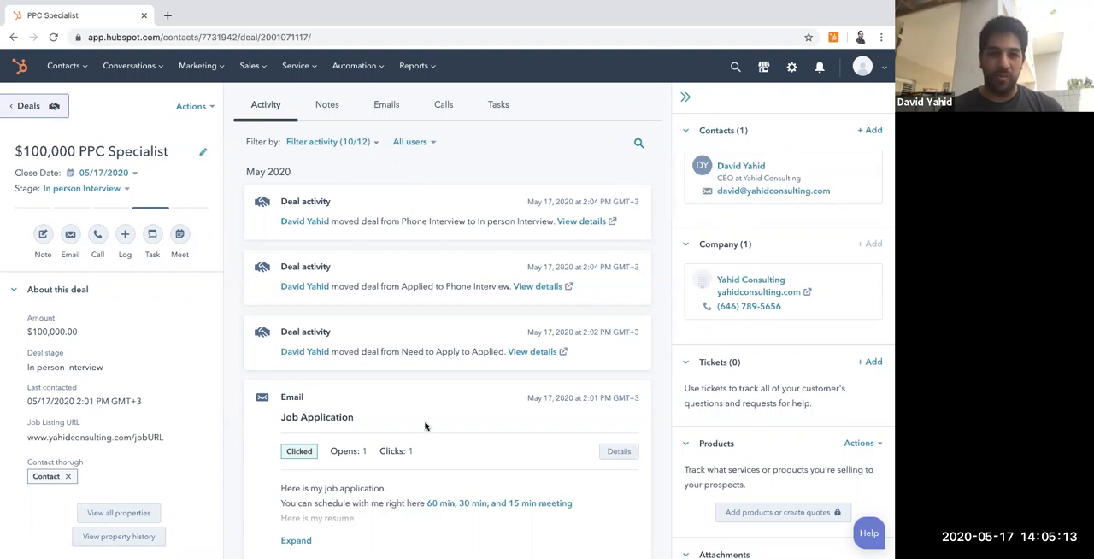
scroll(425, 426, down, 3)
scroll(424, 425, up, 3)
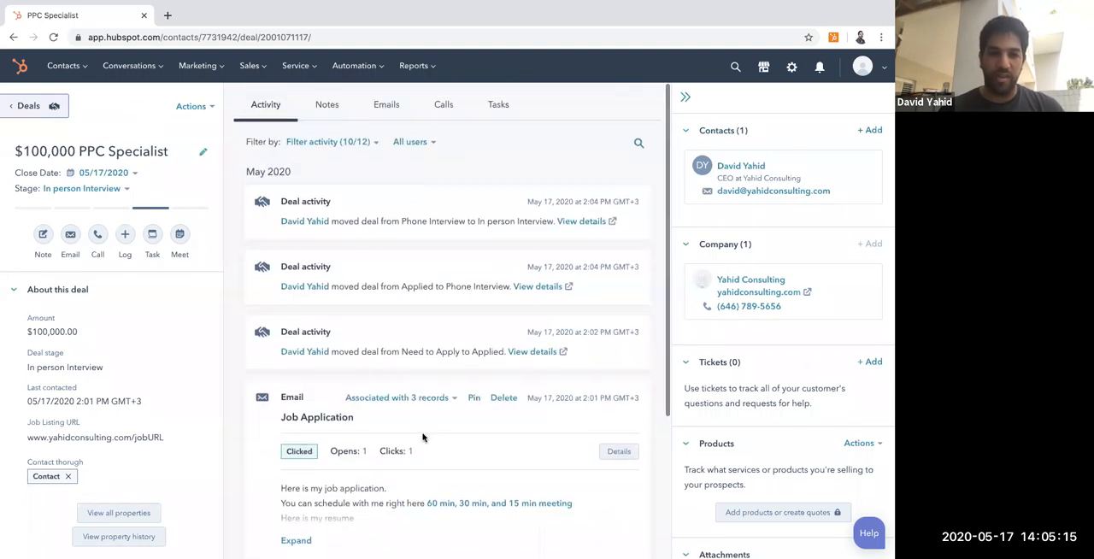